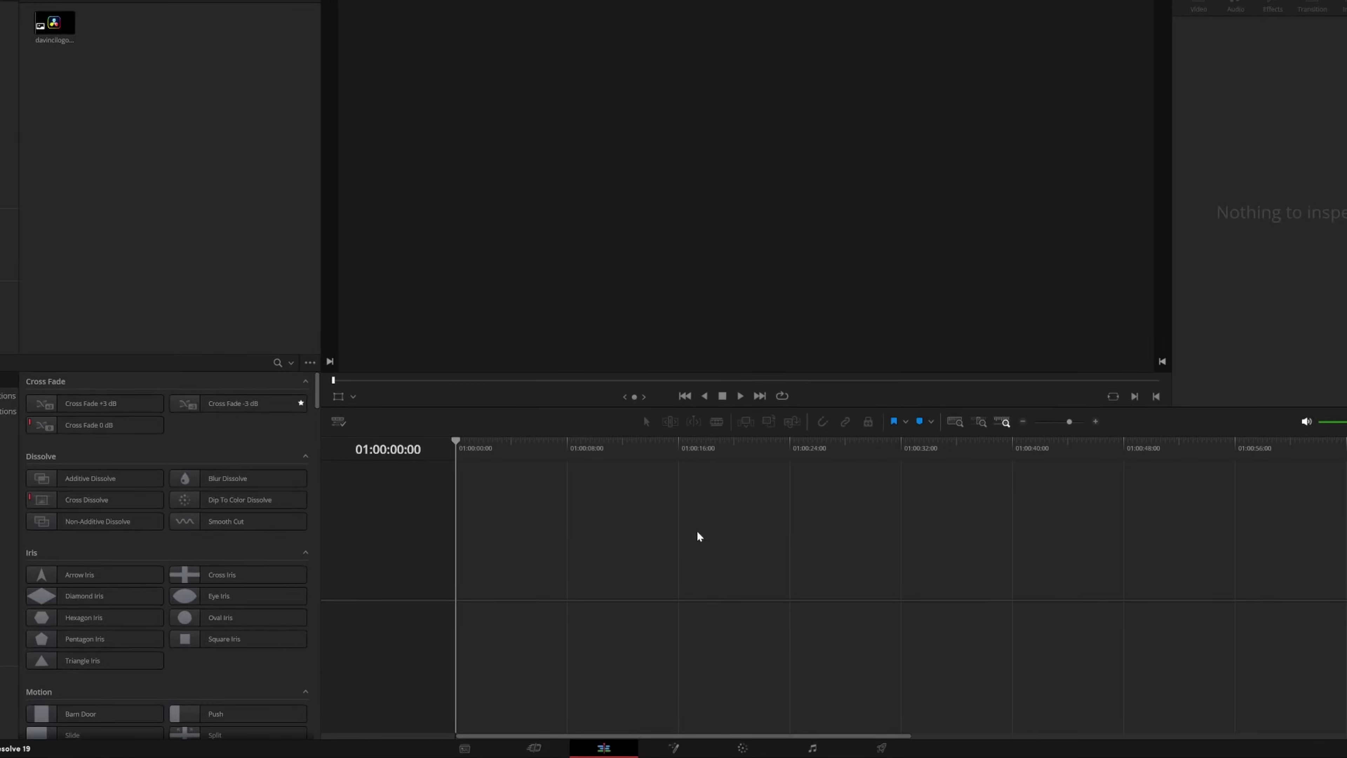
# - Bring the logo clip from the Media Pool into the Fusion node graph as MediaIn1
pyautogui.click(672, 744)
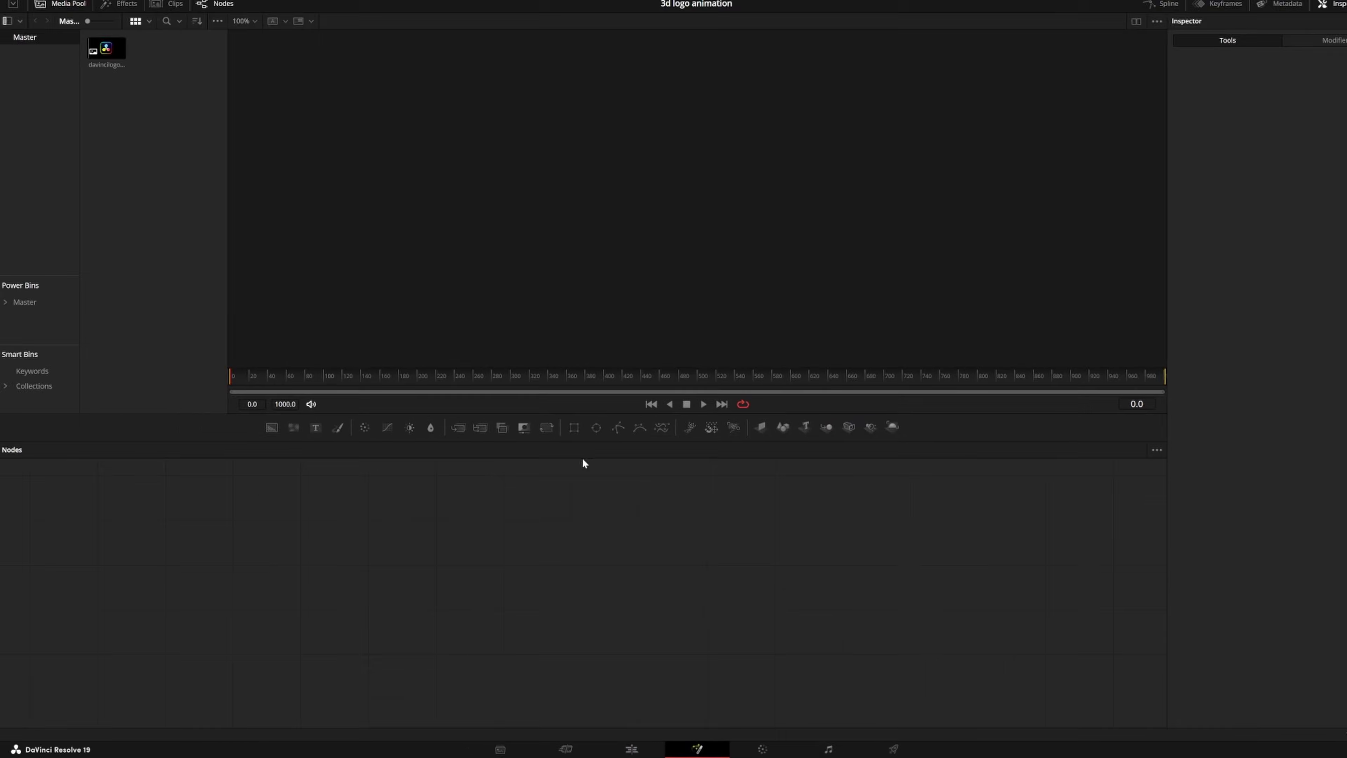
pyautogui.moveTo(106, 49); pyautogui.dragTo(429, 589)
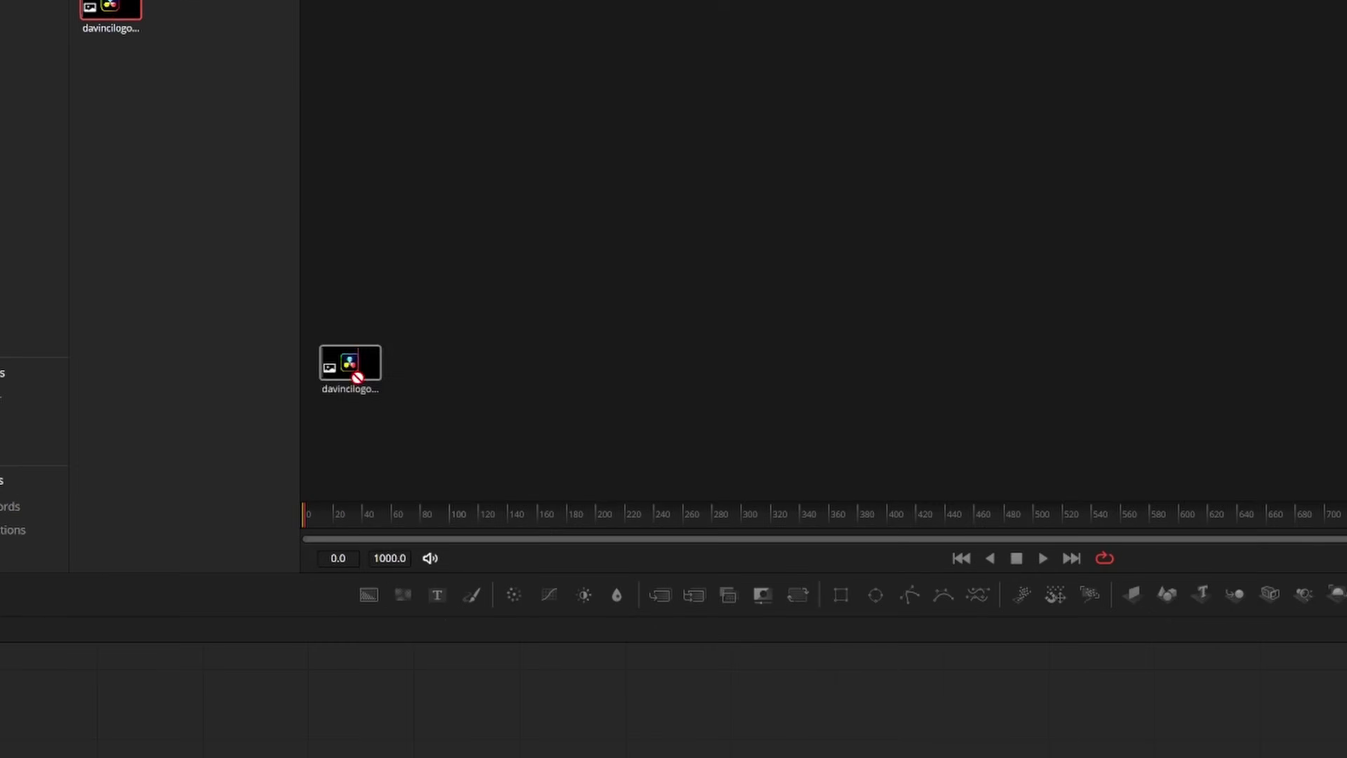
pyautogui.moveTo(403, 541); pyautogui.dragTo(405, 542)
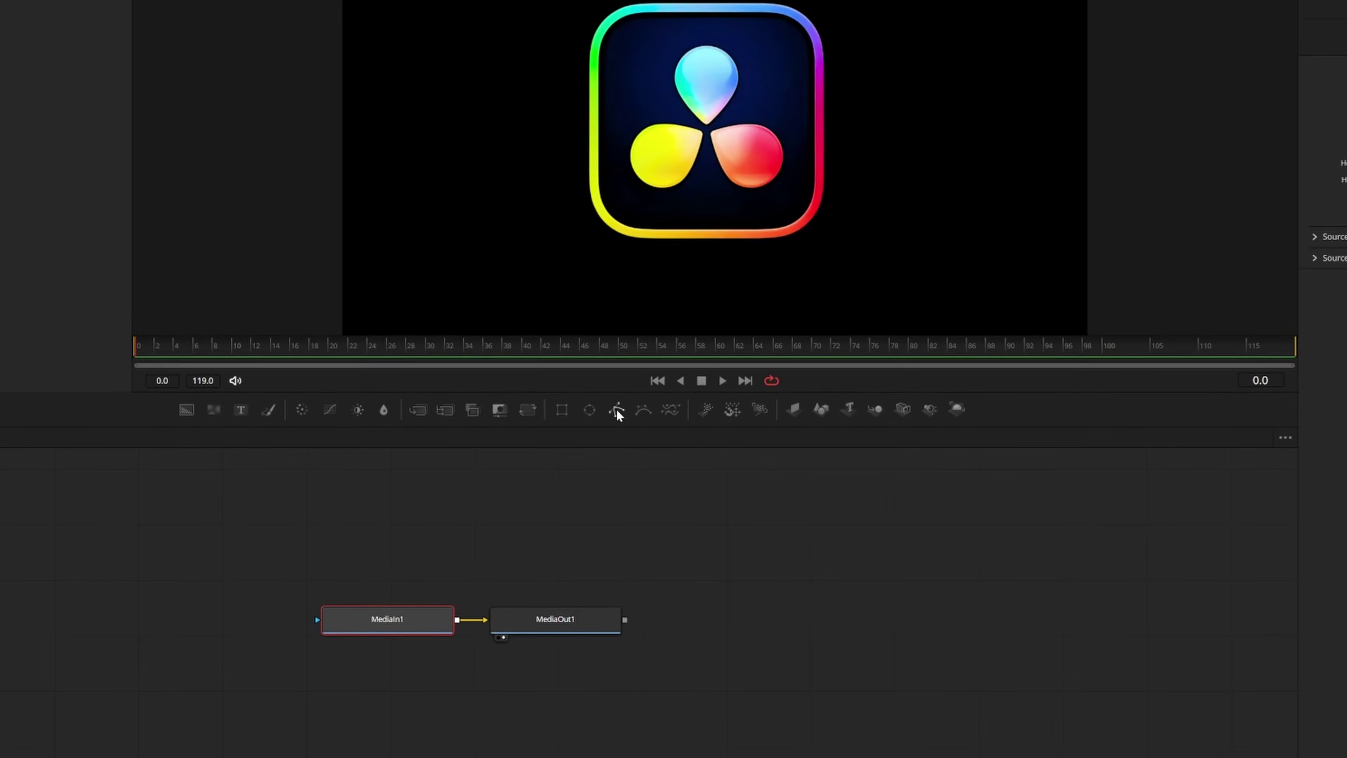
# - Attach an inverted Polygon1 mask to the logo and move MediaOut1 far right
pyautogui.click(617, 409)
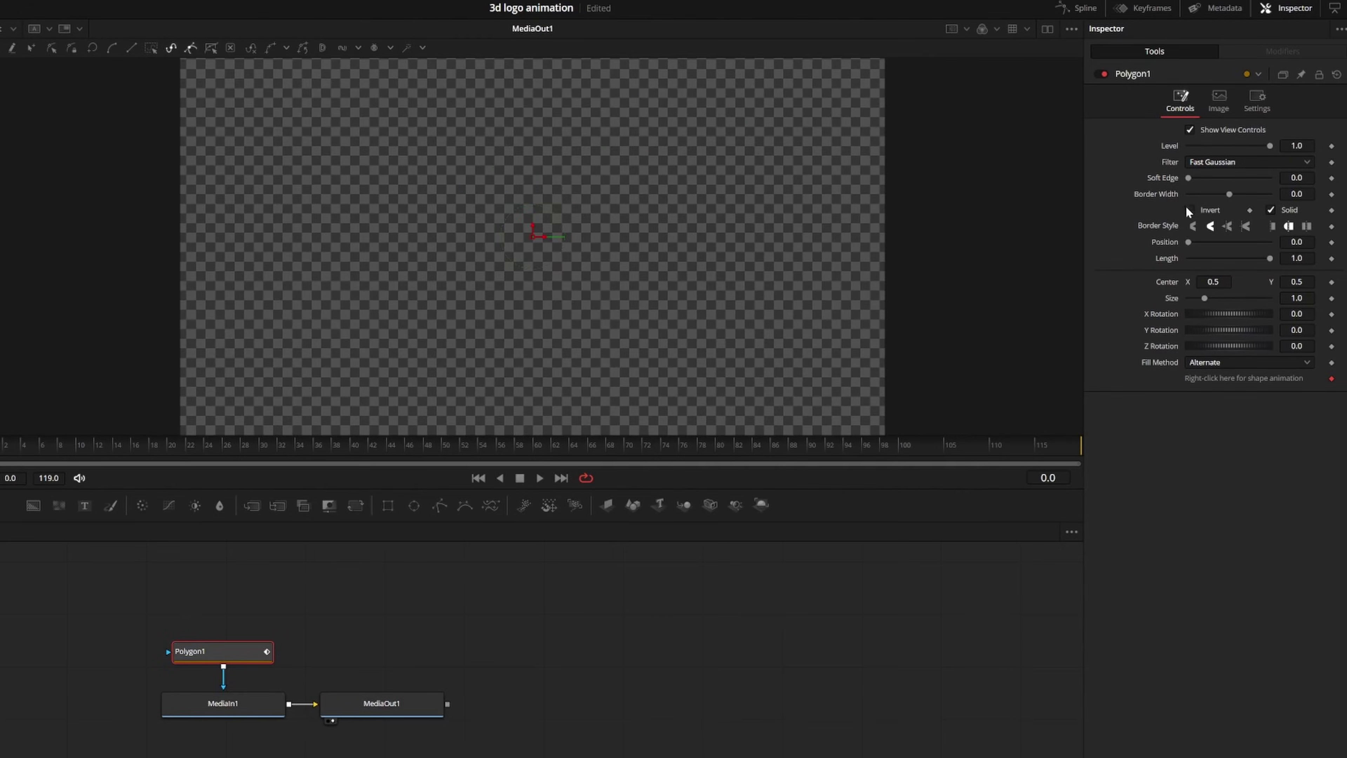
pyautogui.click(1188, 210)
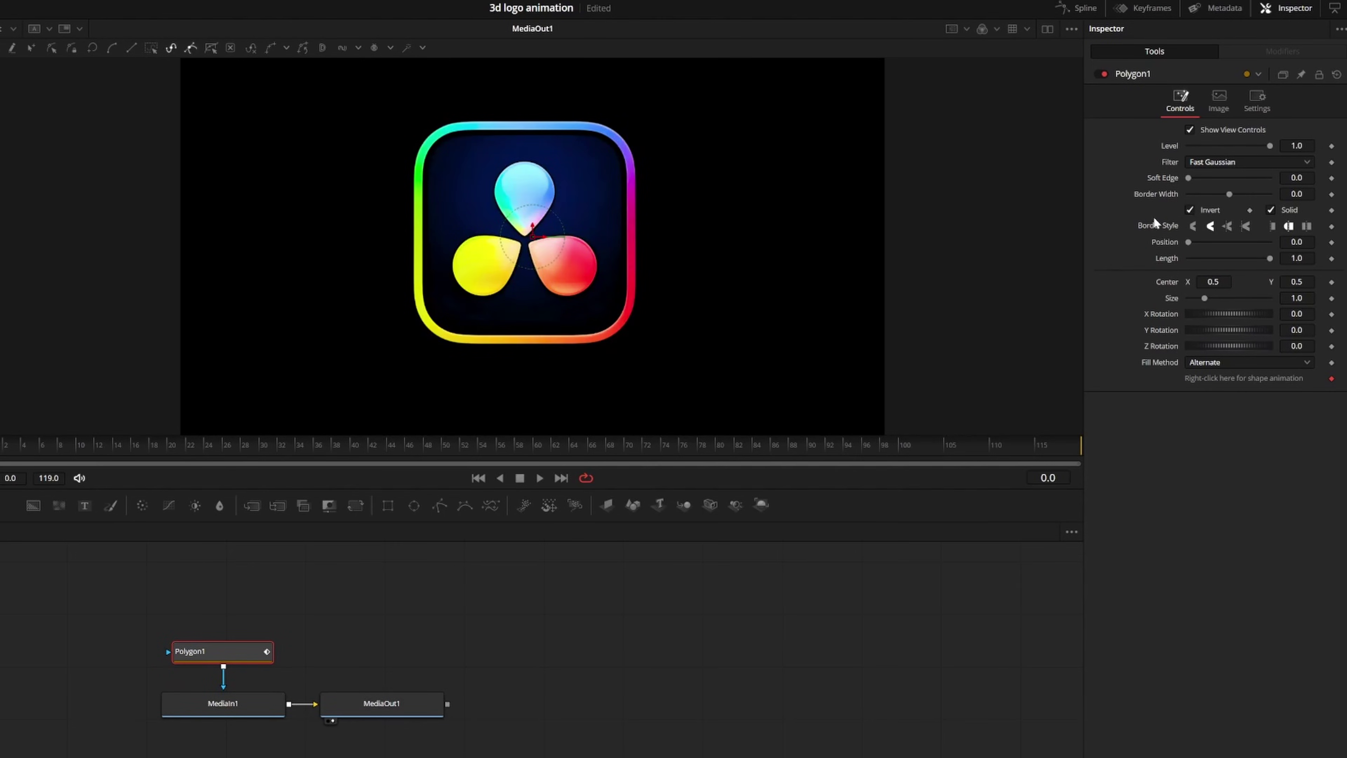
pyautogui.scroll(8, 441, 135)
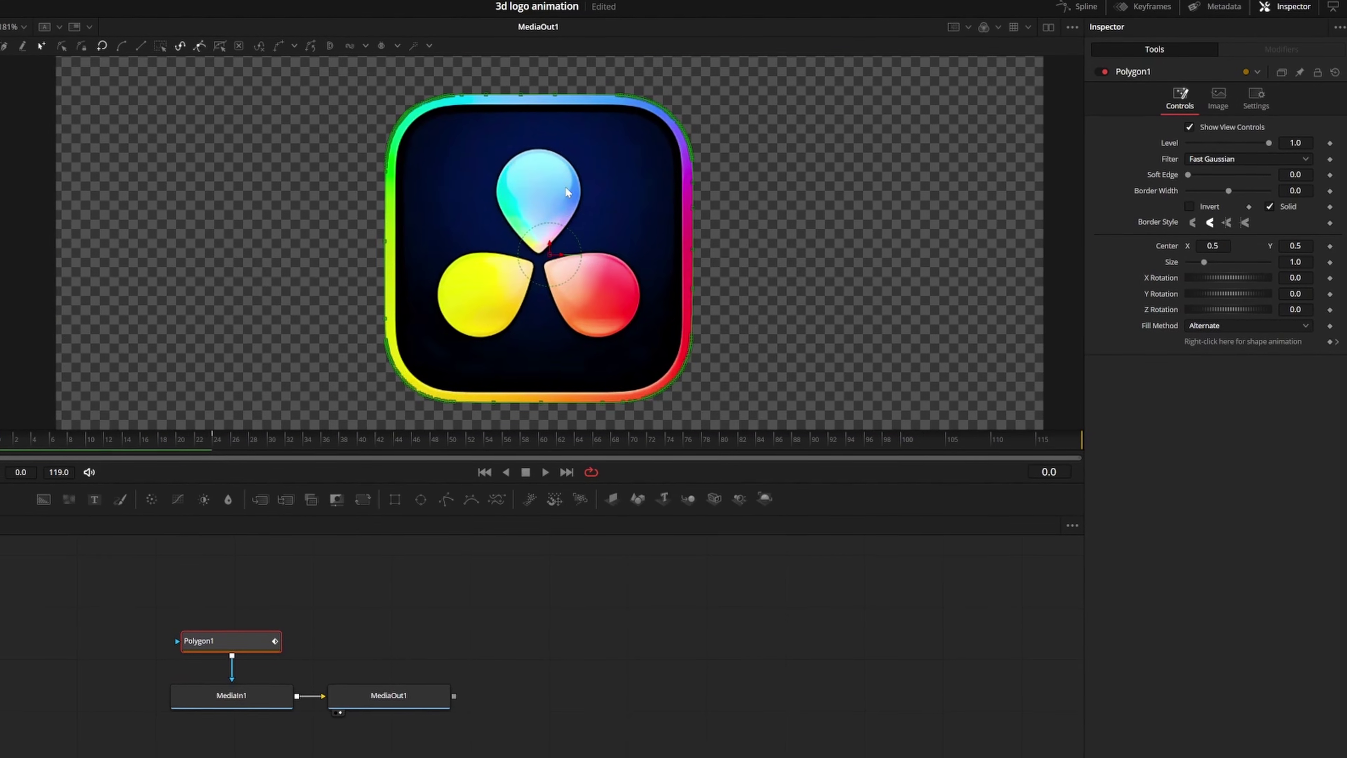
pyautogui.moveTo(389, 694); pyautogui.dragTo(817, 693)
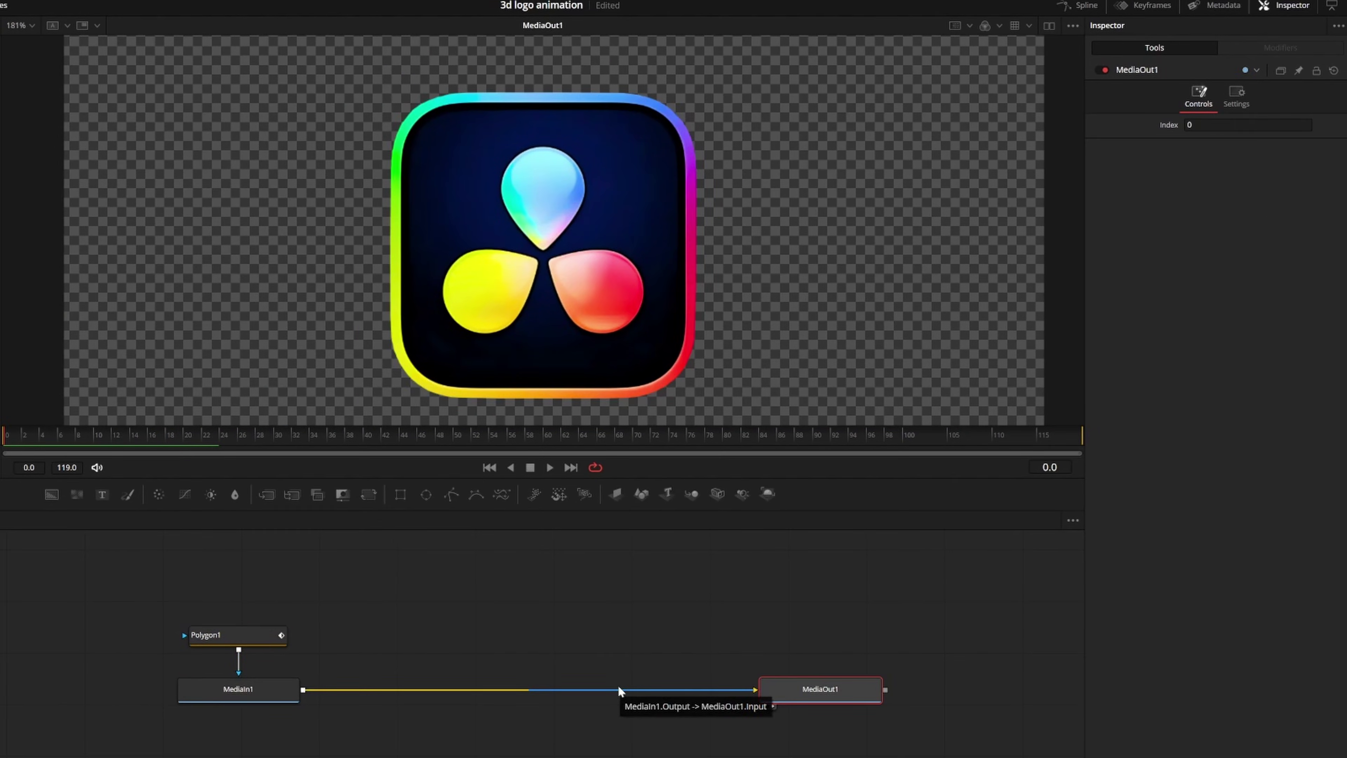
# - Break the MediaIn1–MediaOut1 link and add an Image Plane 3D node after MediaIn1
pyautogui.click(618, 684)
pyautogui.press('Delete')
pyautogui.click(277, 698)
pyautogui.hotkey('shift', 'space')
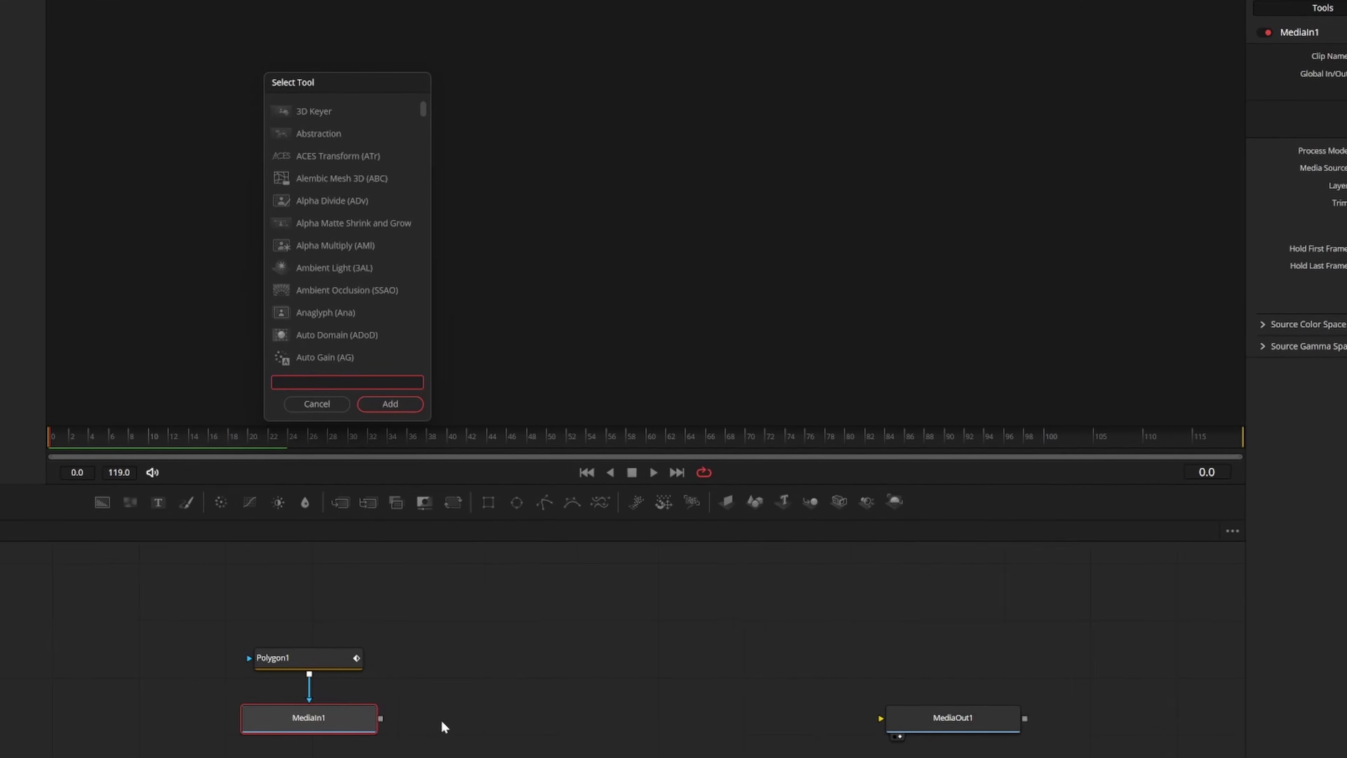
pyautogui.write('image')
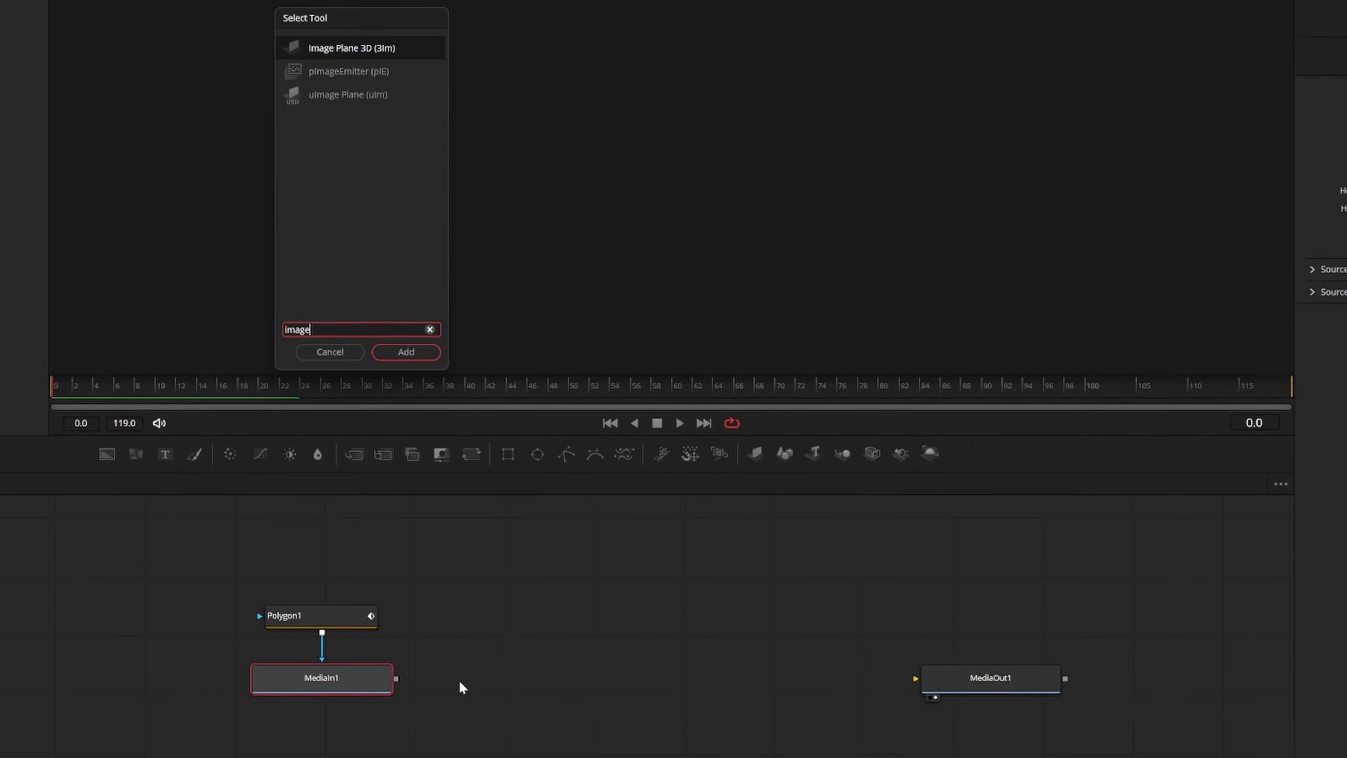
pyautogui.press('Return')
# - Add Duplicate 3D and Transform 3D nodes to the chain
pyautogui.hotkey('shift', 'space')
pyautogui.write('du')
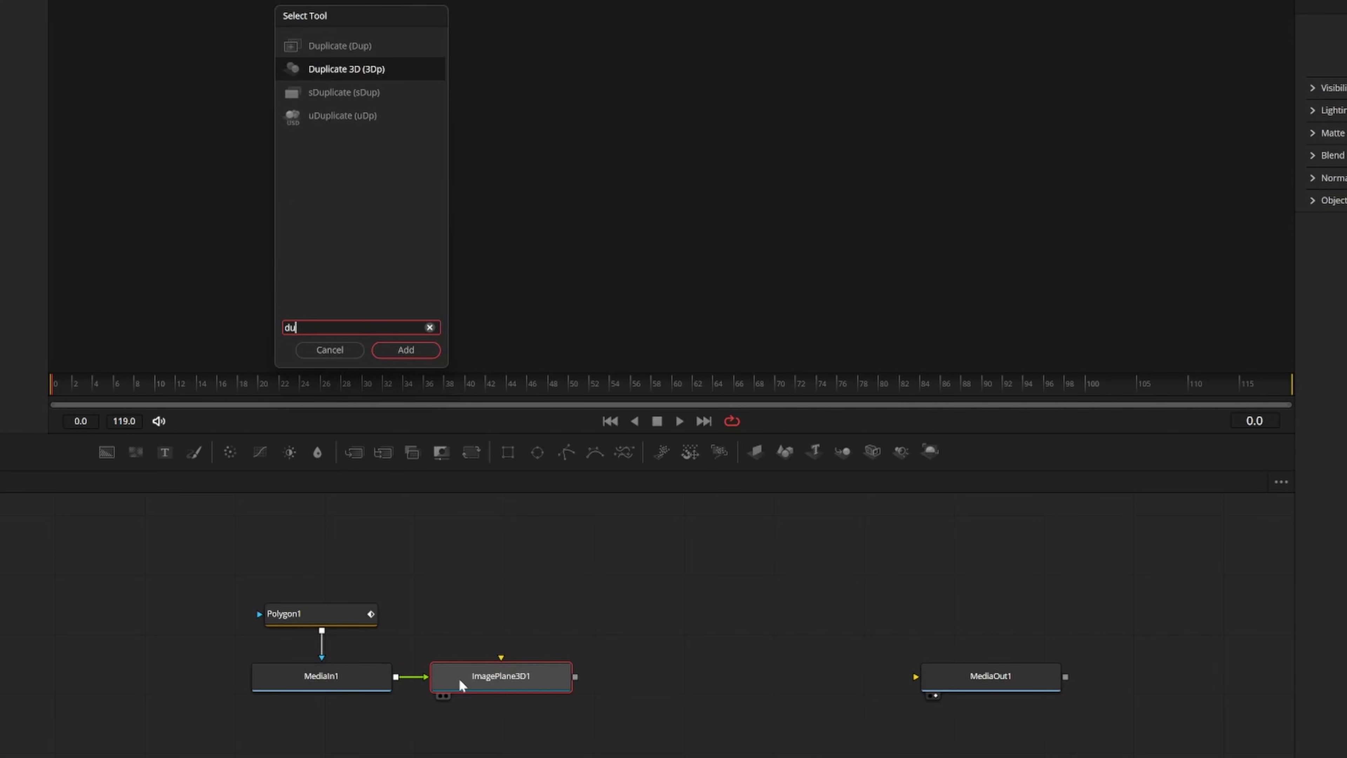
pyautogui.write('plicate')
pyautogui.press('Down')
pyautogui.press('Return')
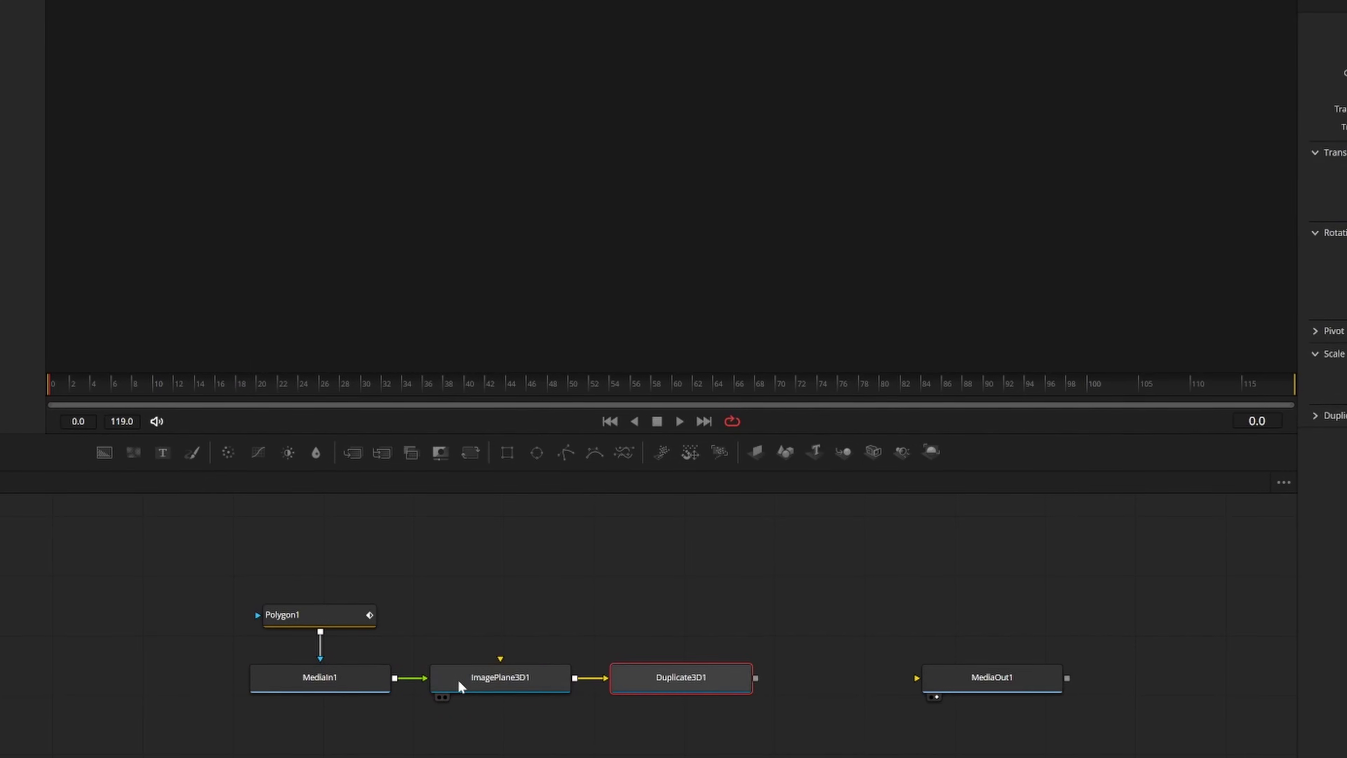
pyautogui.hotkey('shift', 'space')
pyautogui.write('transfor')
pyautogui.press('Return')
# - Add a Renderer 3D node and connect its output to MediaOut1
pyautogui.hotkey('shift', 'space')
pyautogui.write('render')
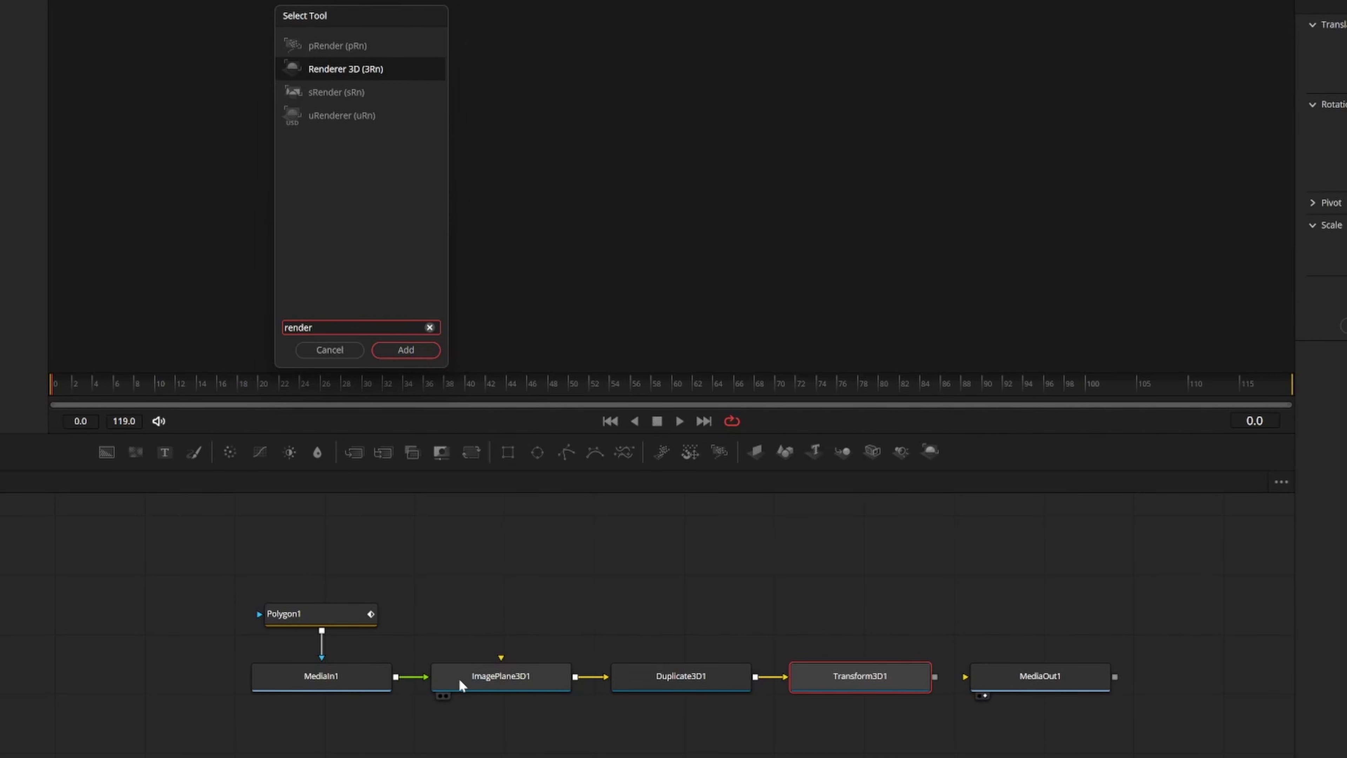
pyautogui.press('Return')
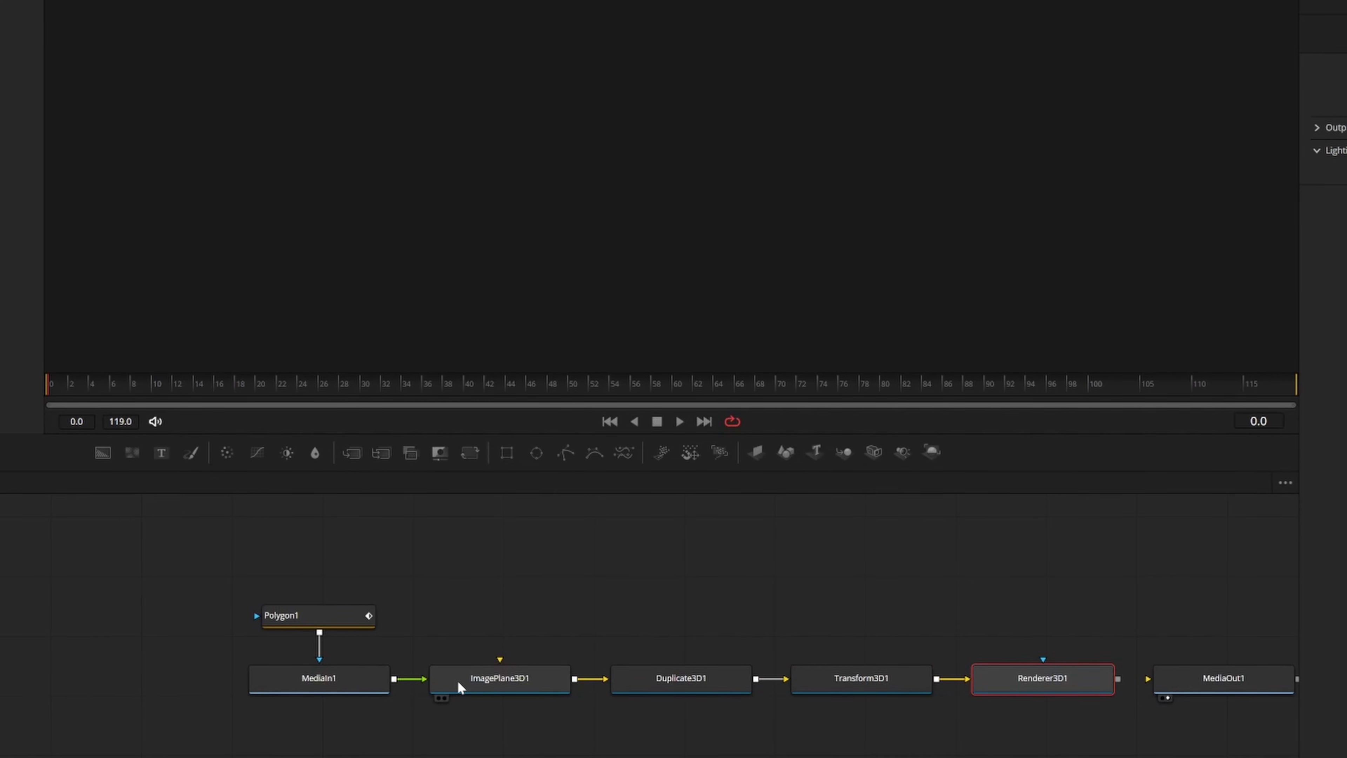
pyautogui.moveTo(864, 583); pyautogui.dragTo(642, 581)
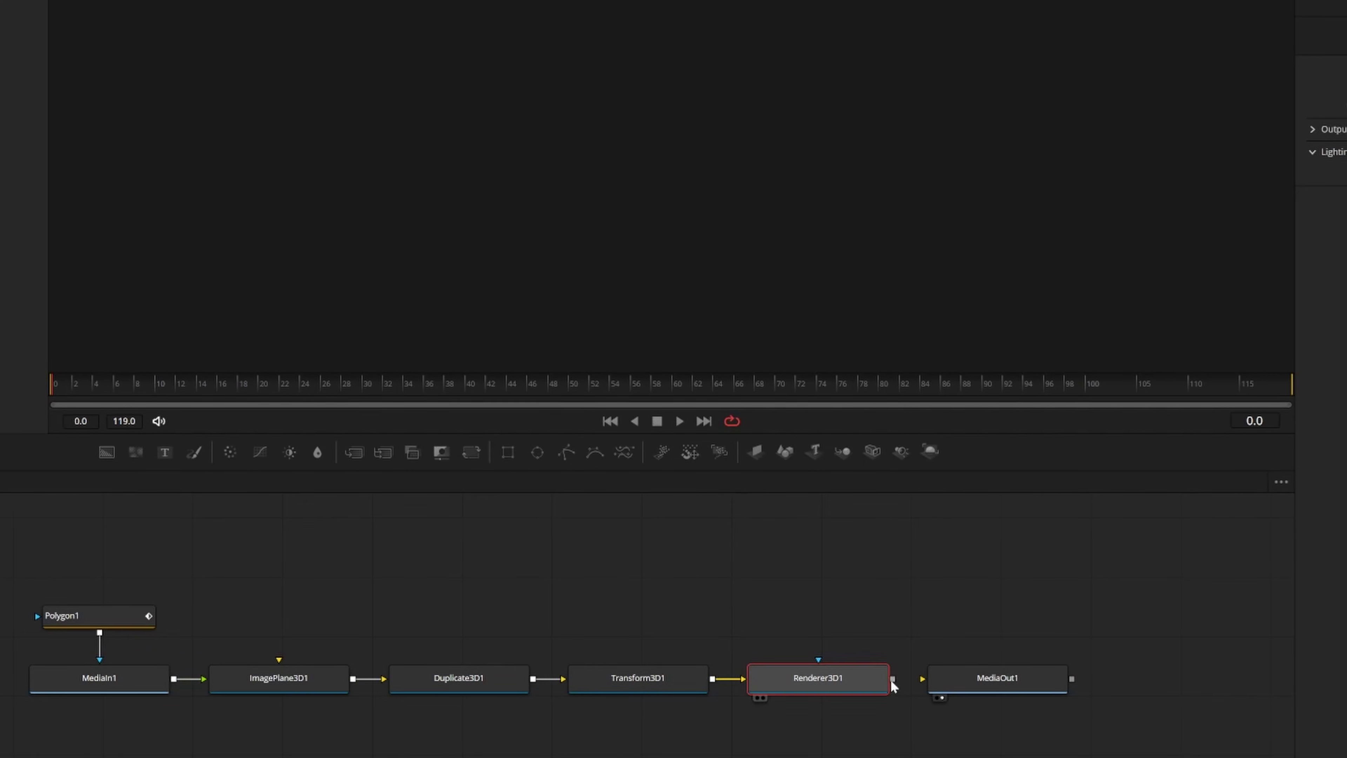
pyautogui.moveTo(933, 685); pyautogui.dragTo(934, 684)
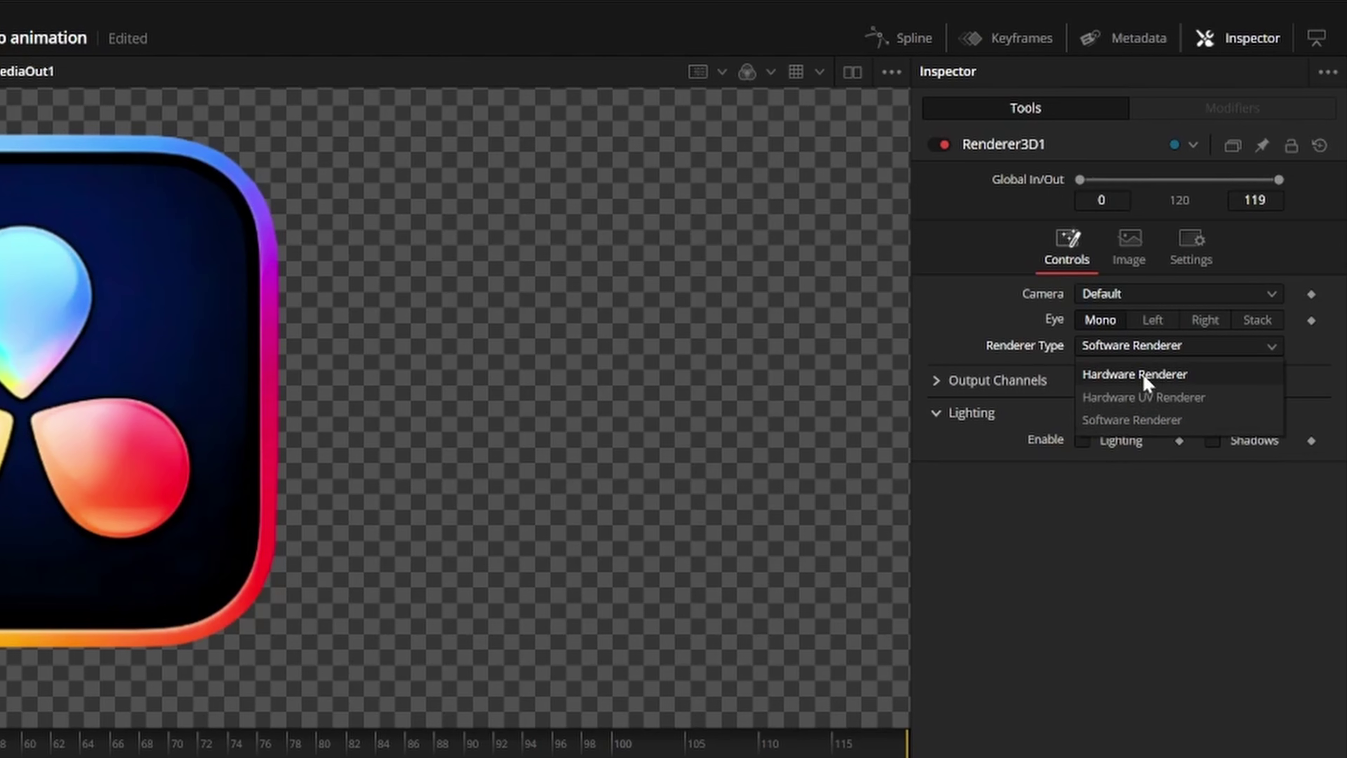
# - Change Renderer3D1's Renderer Type from Software Renderer to Hardware Renderer
pyautogui.click(1134, 374)
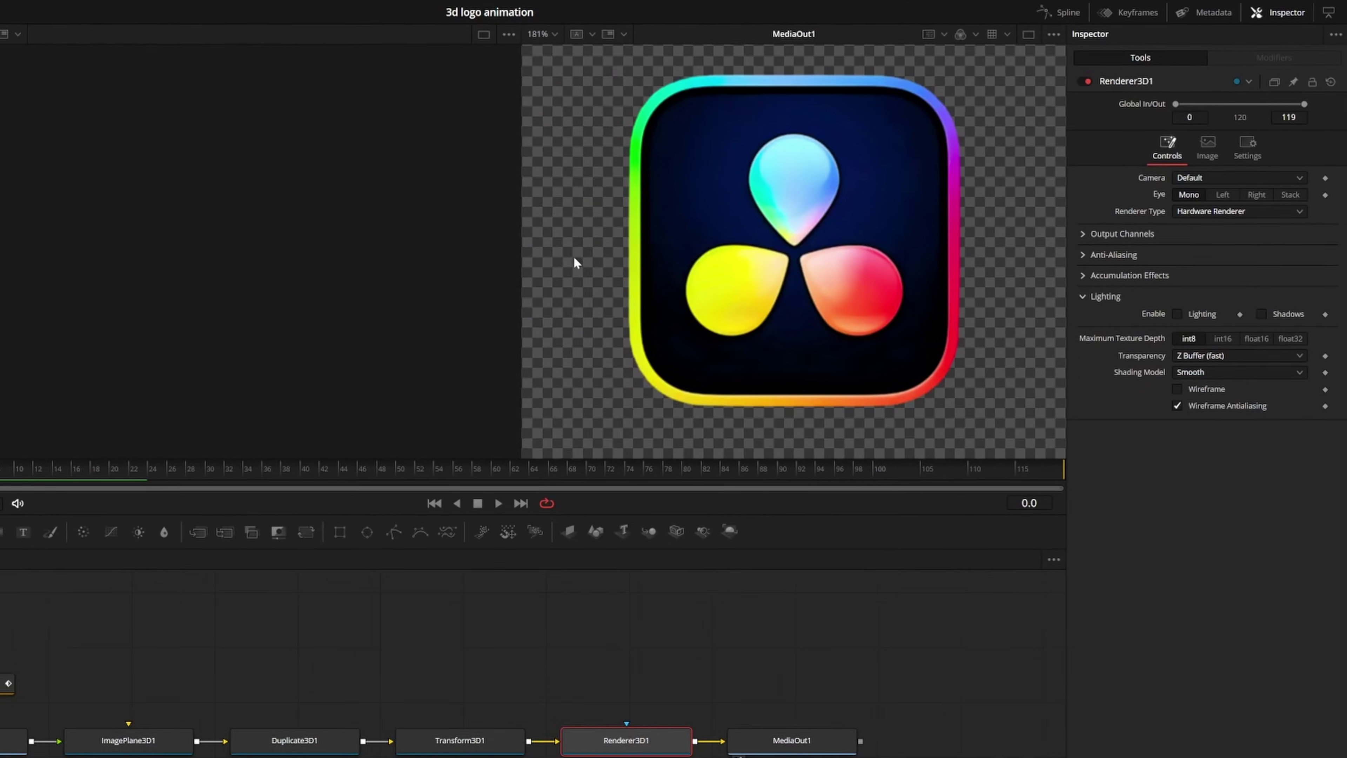
# - Load Transform3D1 into the second viewer and orbit and zoom around the flat logo plane
pyautogui.click(549, 665)
pyautogui.press('1')
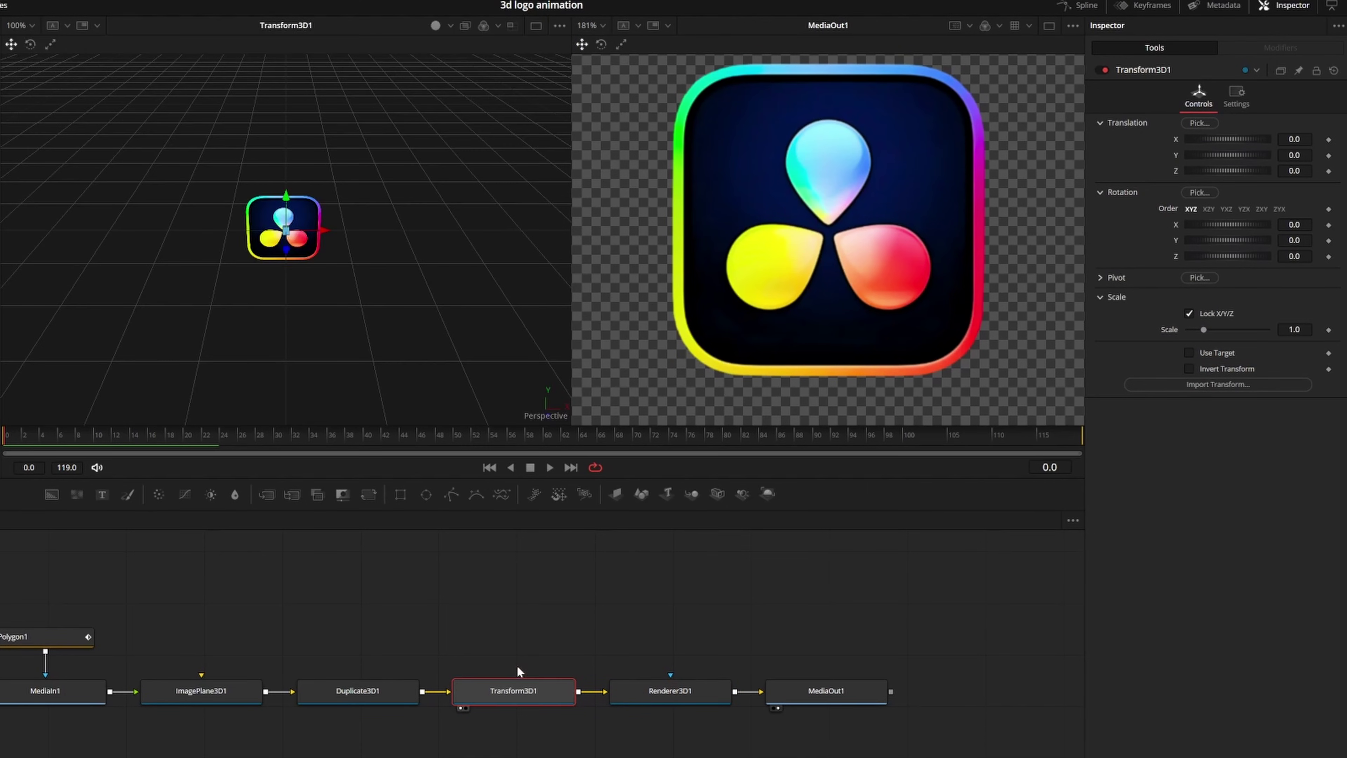
pyautogui.moveTo(391, 258); pyautogui.dragTo(273, 254)
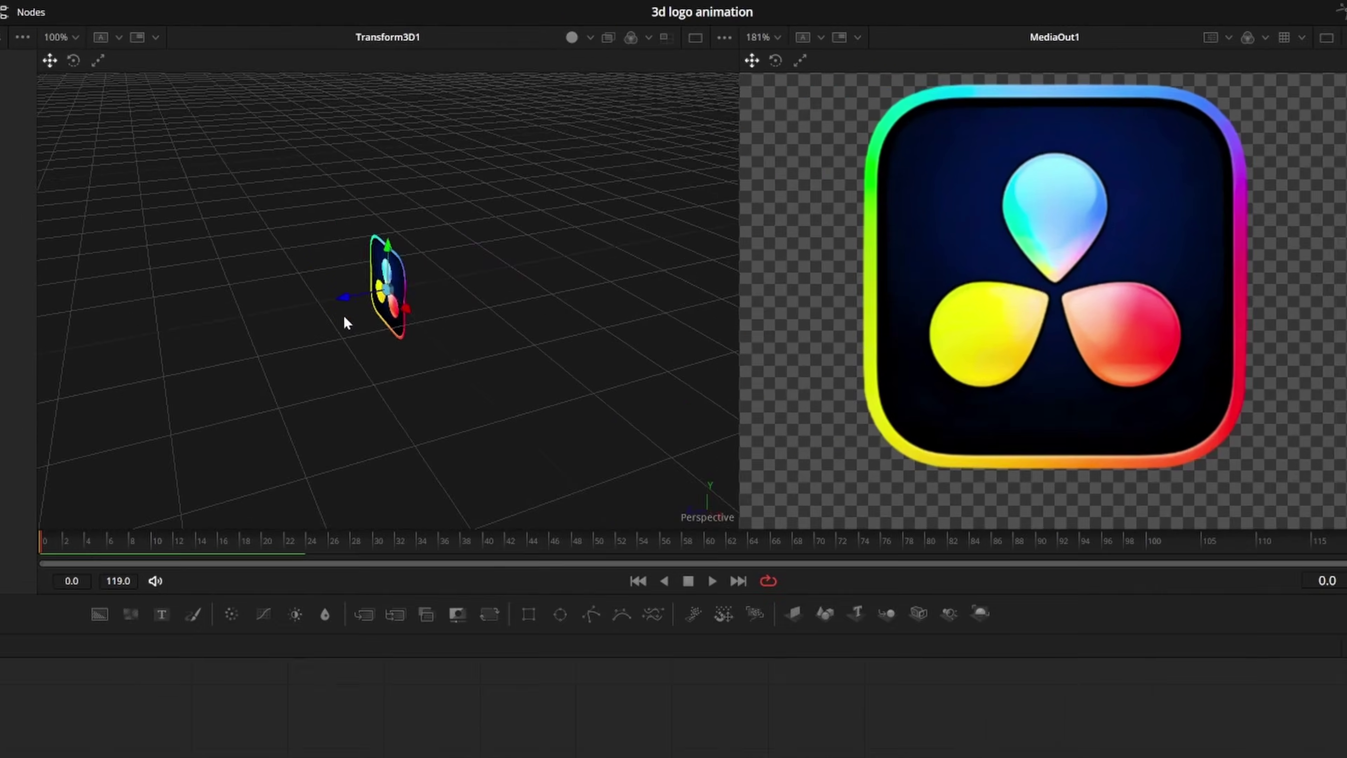
pyautogui.scroll(4, 470, 373)
pyautogui.scroll(-10, 470, 378)
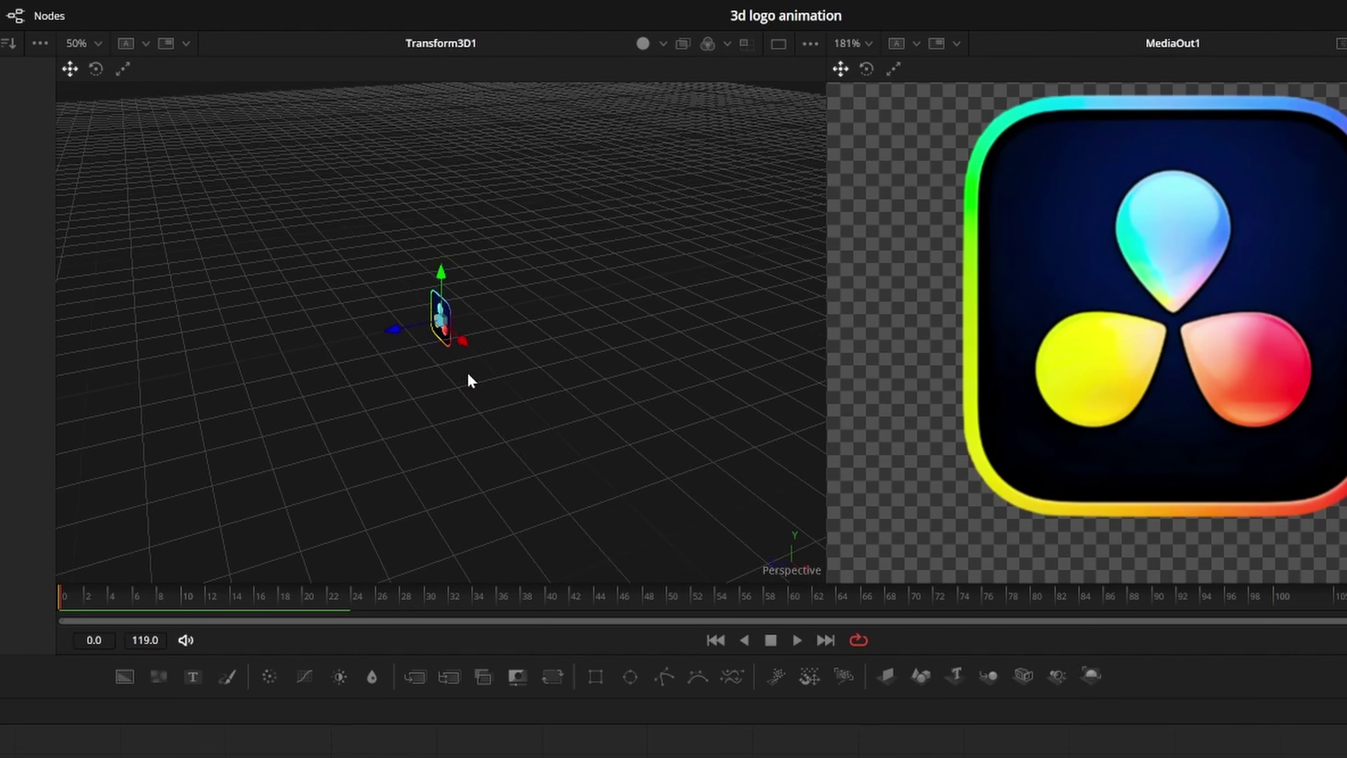
pyautogui.scroll(9, 469, 380)
pyautogui.scroll(7, 469, 379)
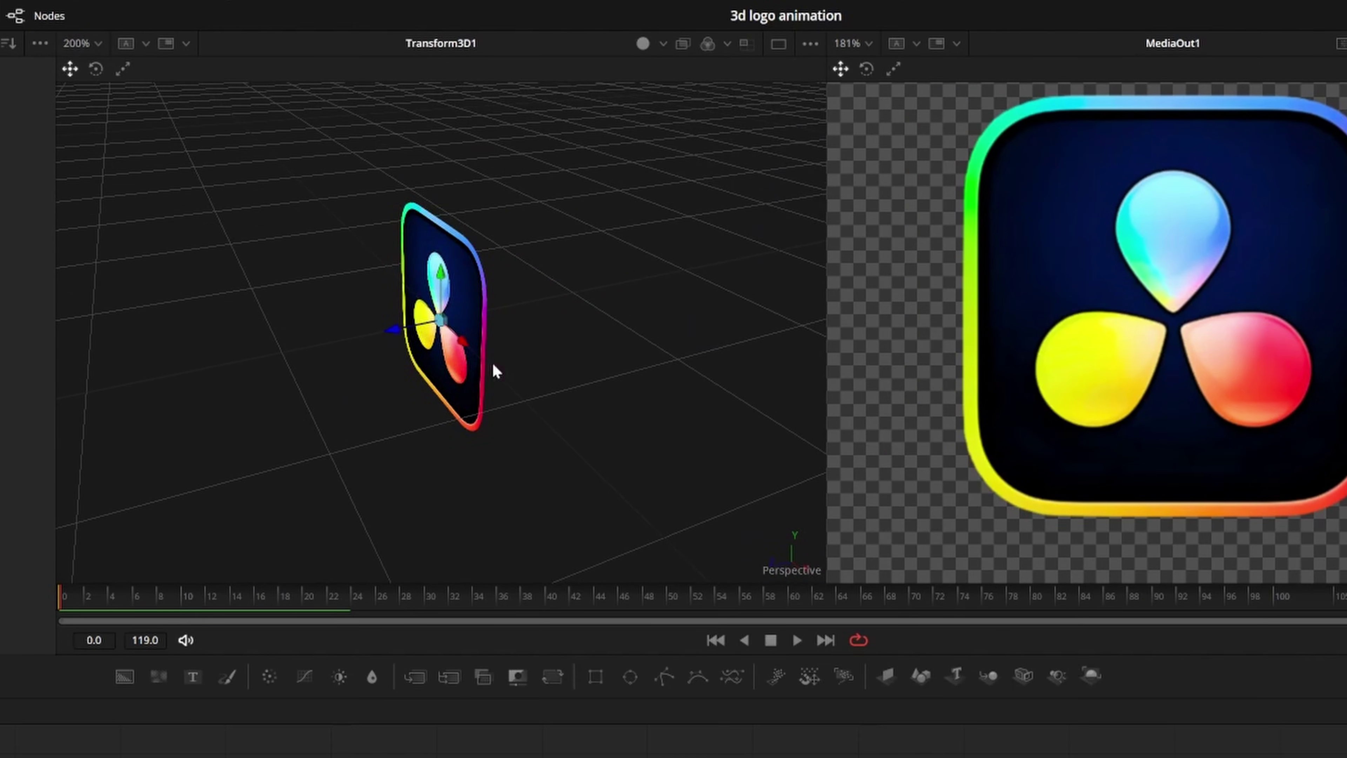
pyautogui.moveTo(496, 368); pyautogui.dragTo(555, 362)
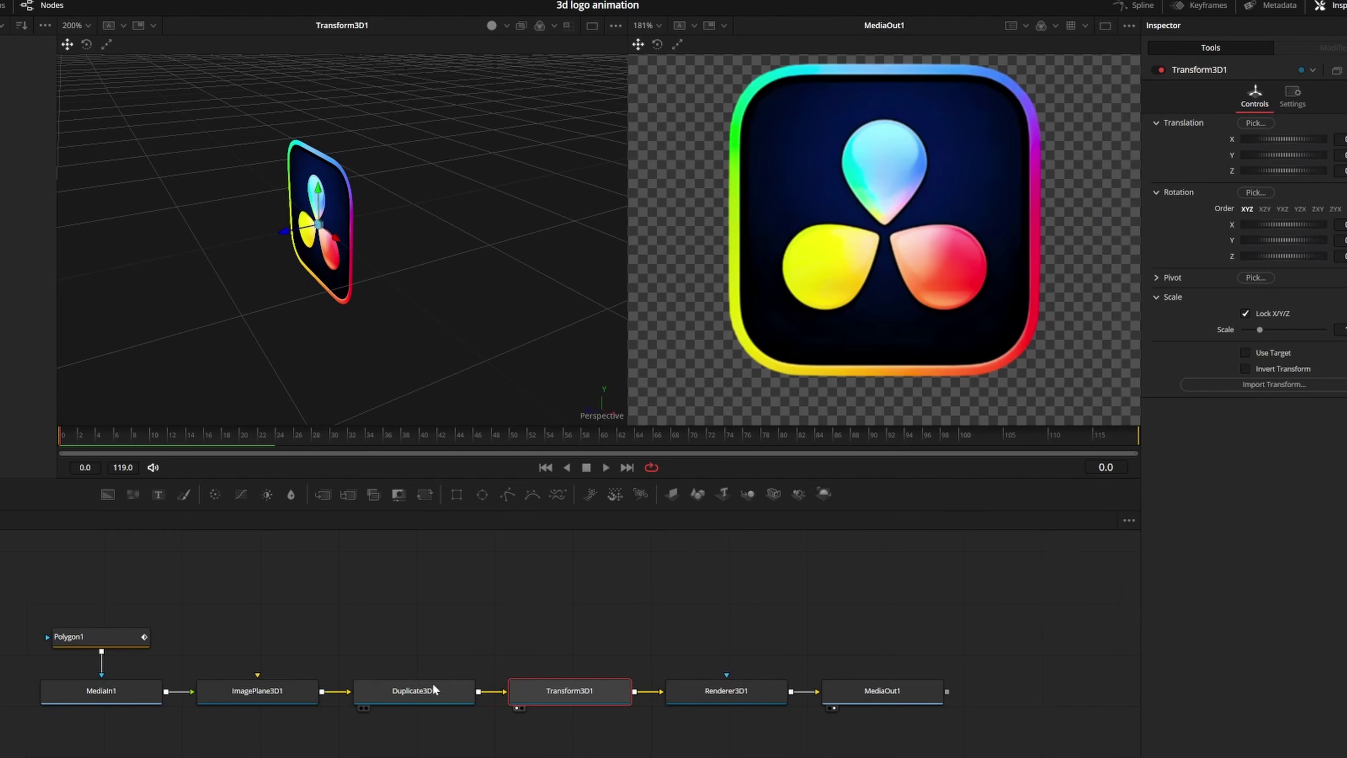
# - Set Duplicate3D1's Copies Last to 100 and Translation Z Offset to 0.001
pyautogui.click(433, 687)
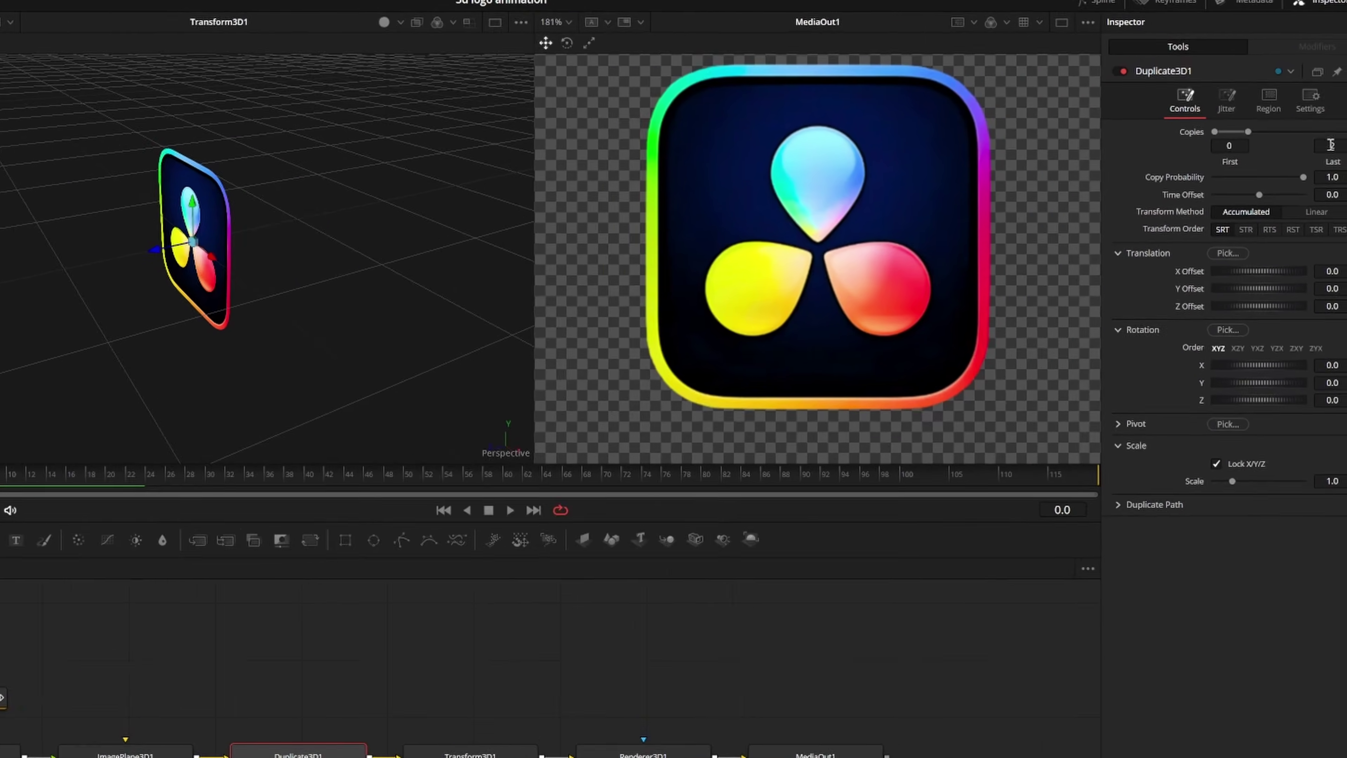
pyautogui.click(1344, 138)
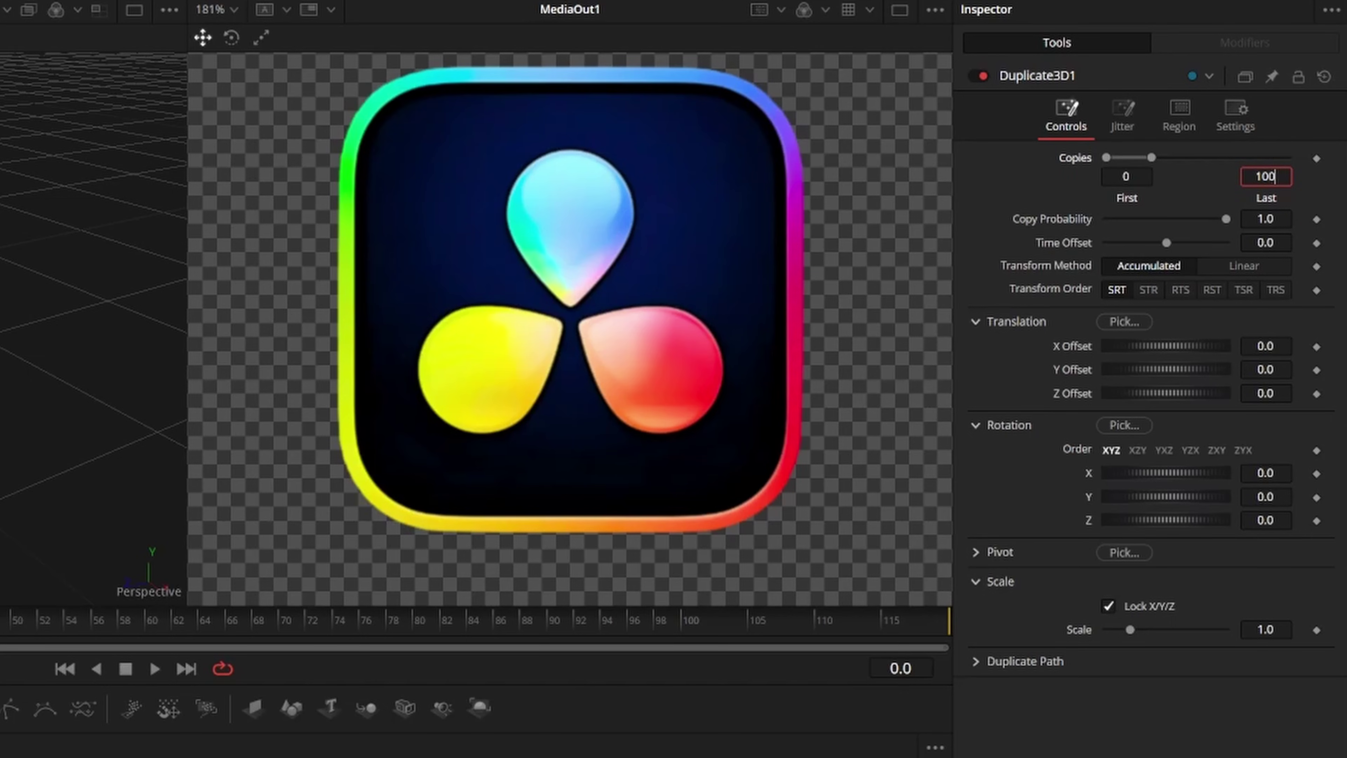
pyautogui.click(1273, 393)
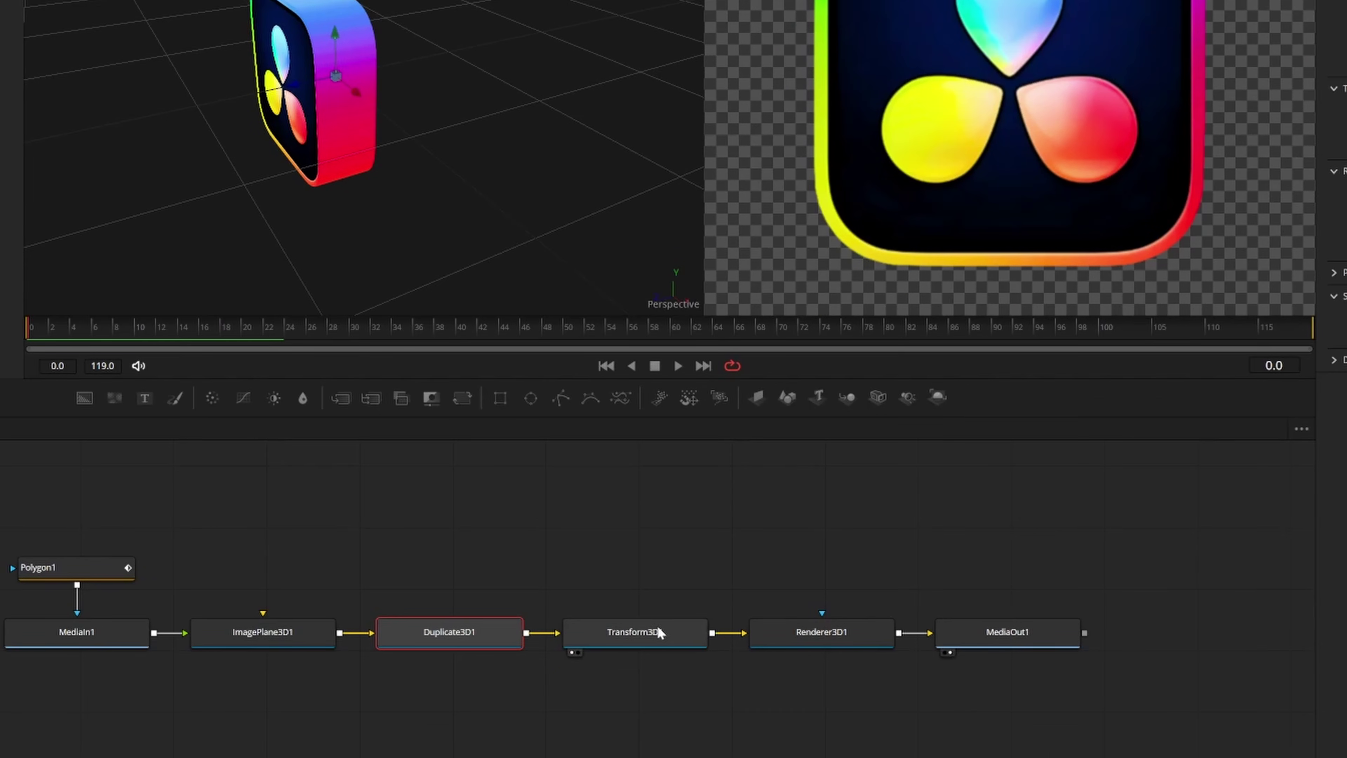
# - Keyframe Transform3D1's Translation Y from -1, Rotation Y to 360 and Scale 3, then fit the view
pyautogui.click(663, 719)
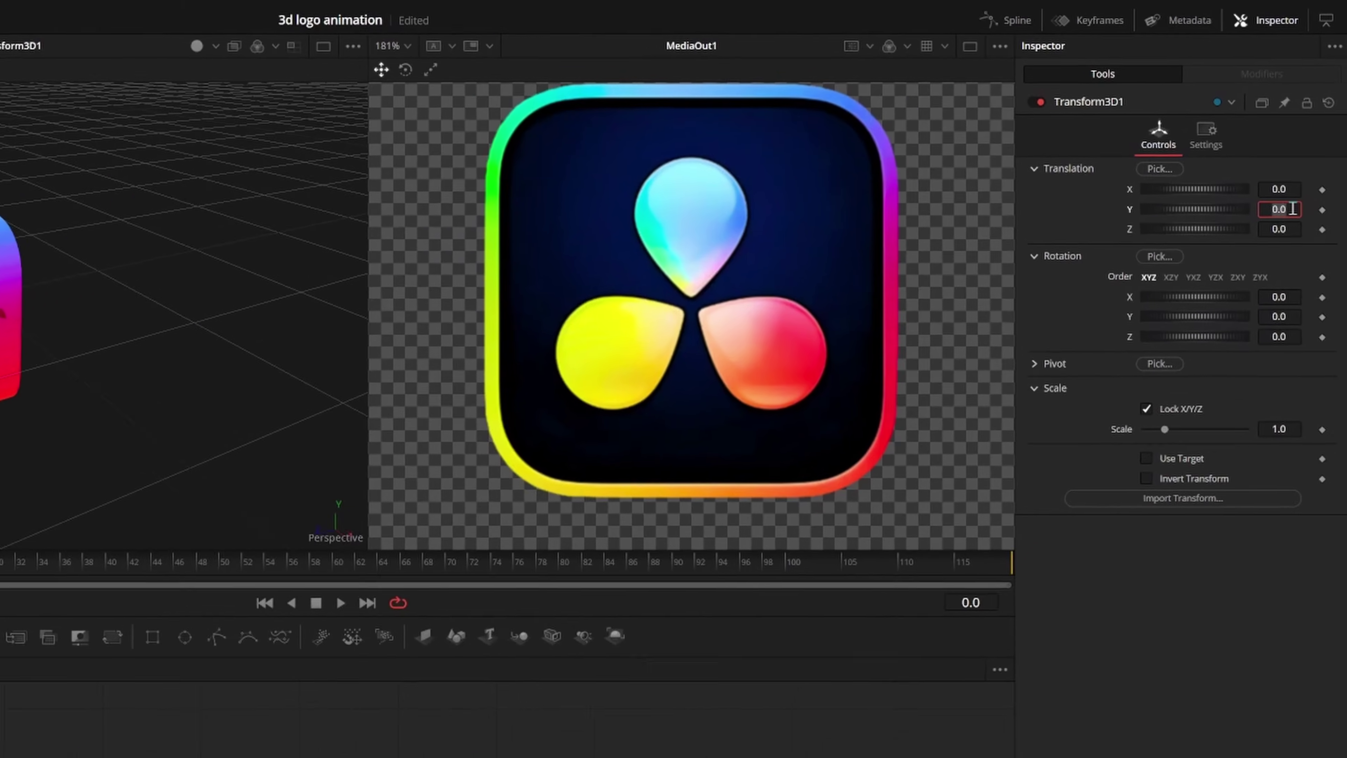
pyautogui.press('BackSpace')
pyautogui.write('-1')
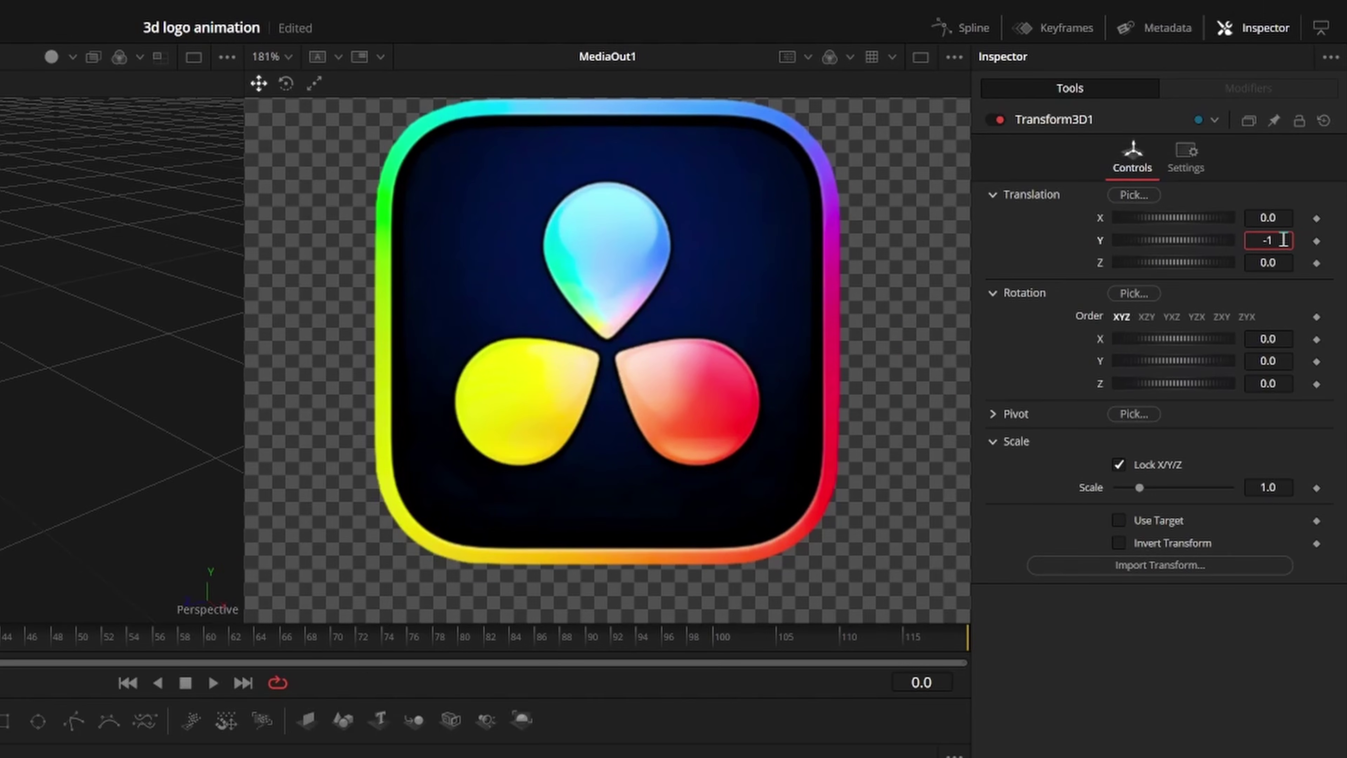
pyautogui.click(1316, 241)
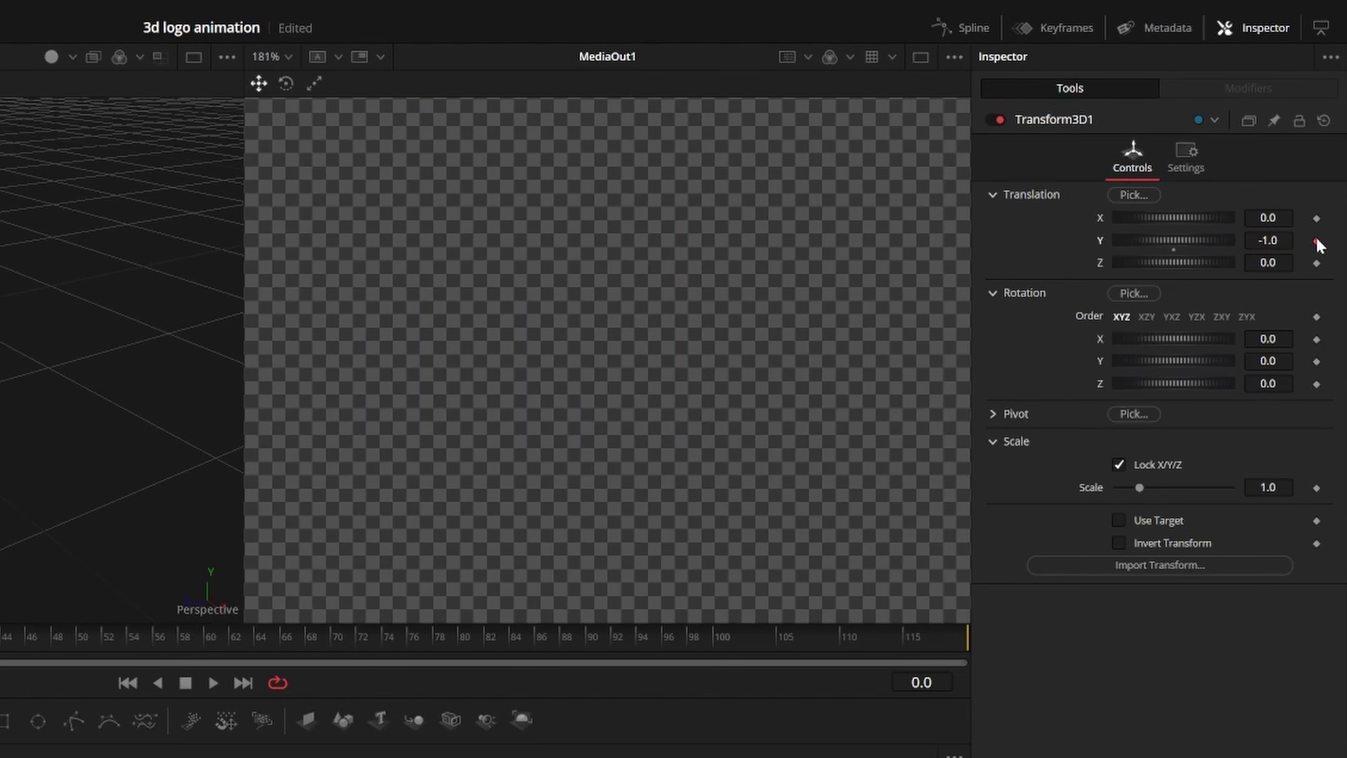
pyautogui.click(1315, 361)
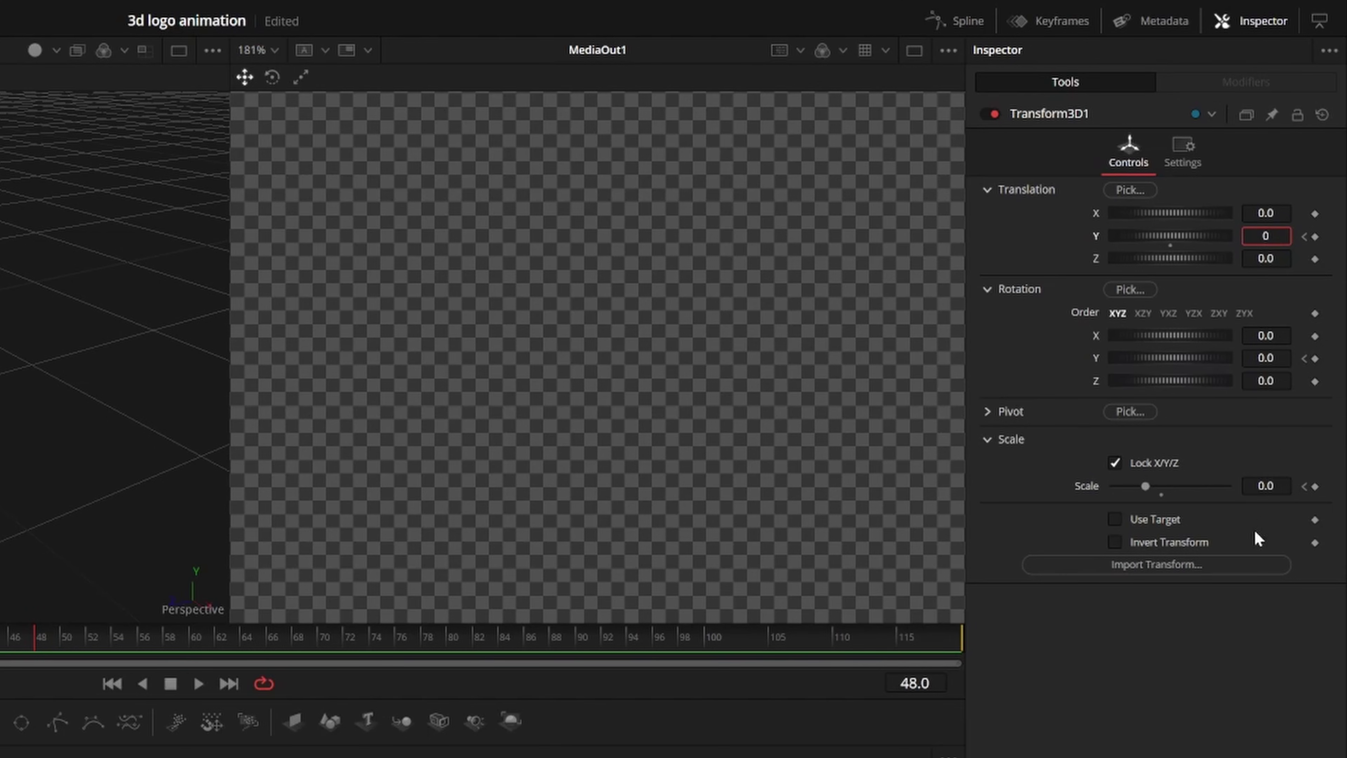
pyautogui.click(1265, 357)
pyautogui.write('360')
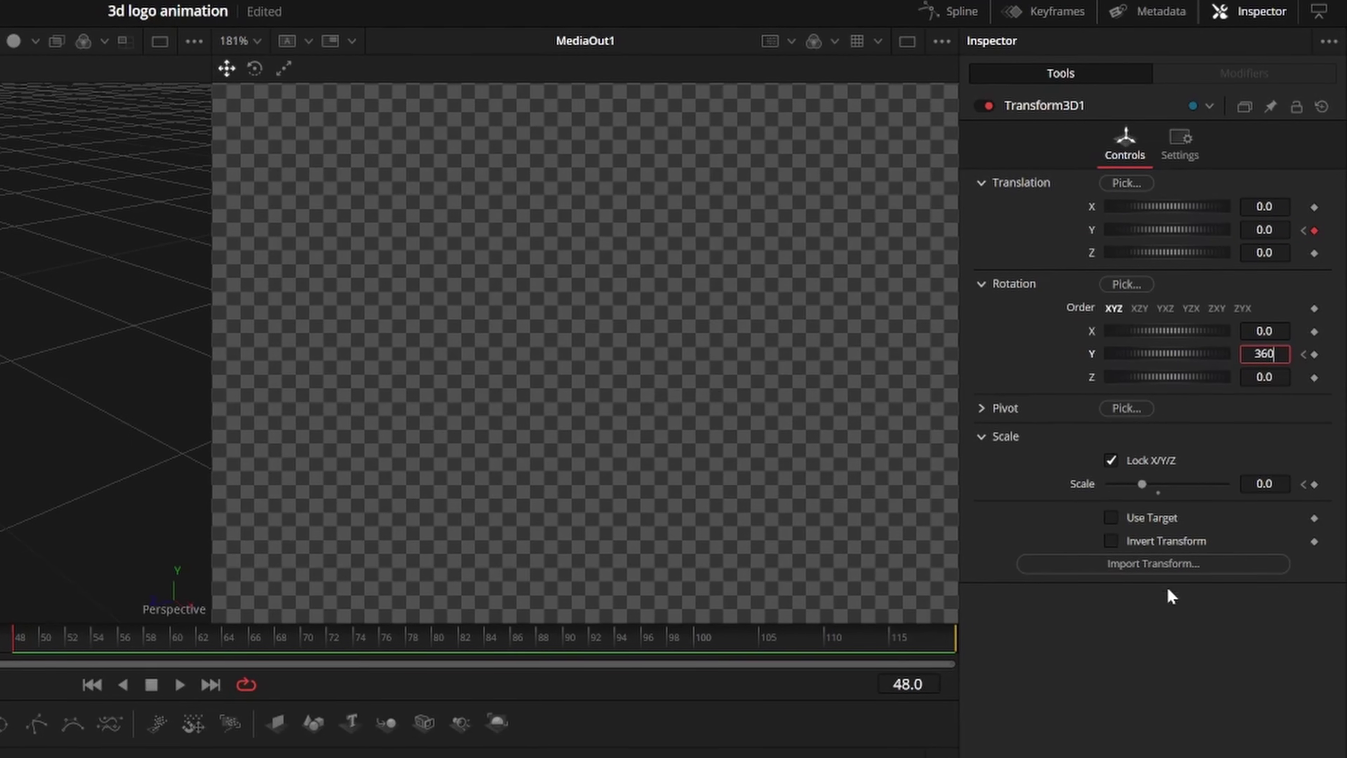
pyautogui.click(1276, 484)
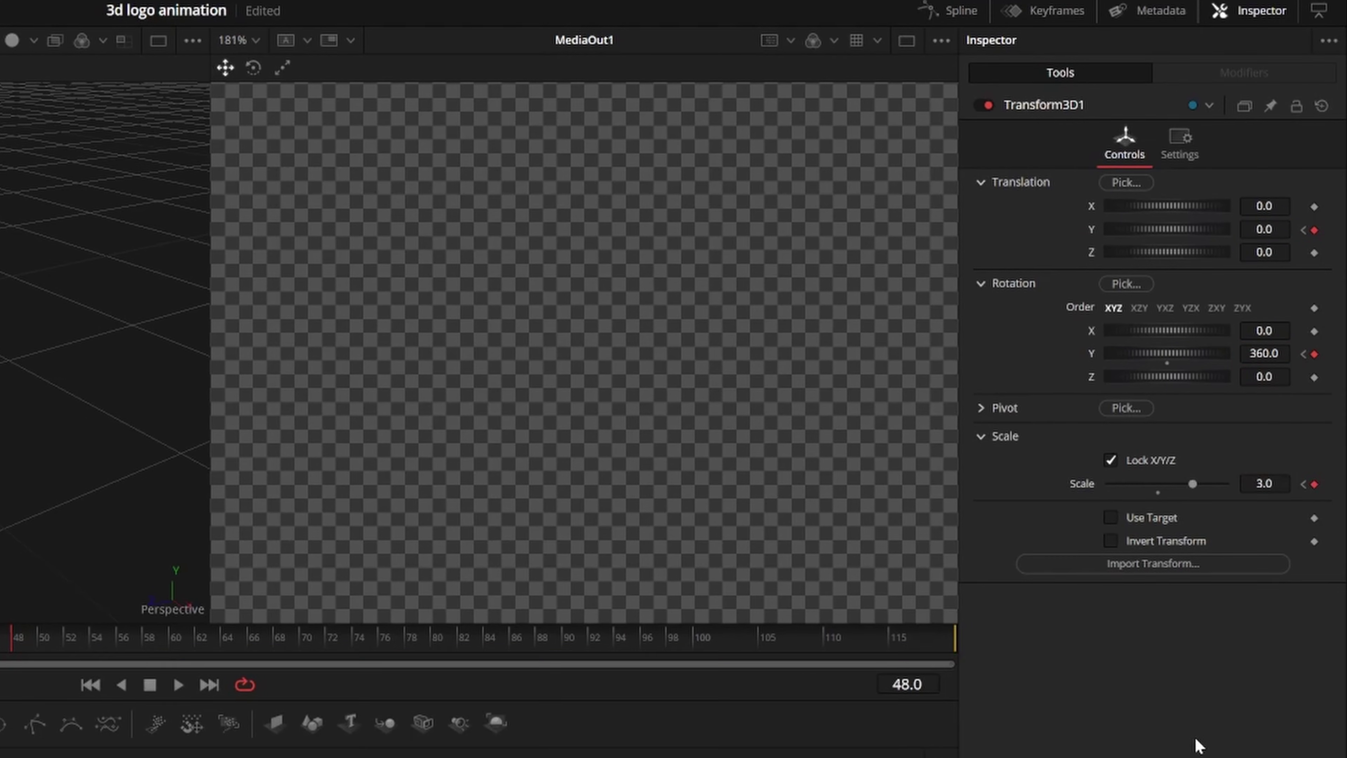
pyautogui.hotkey('ctrl', 's')
pyautogui.hotkey('ctrl', 'f')
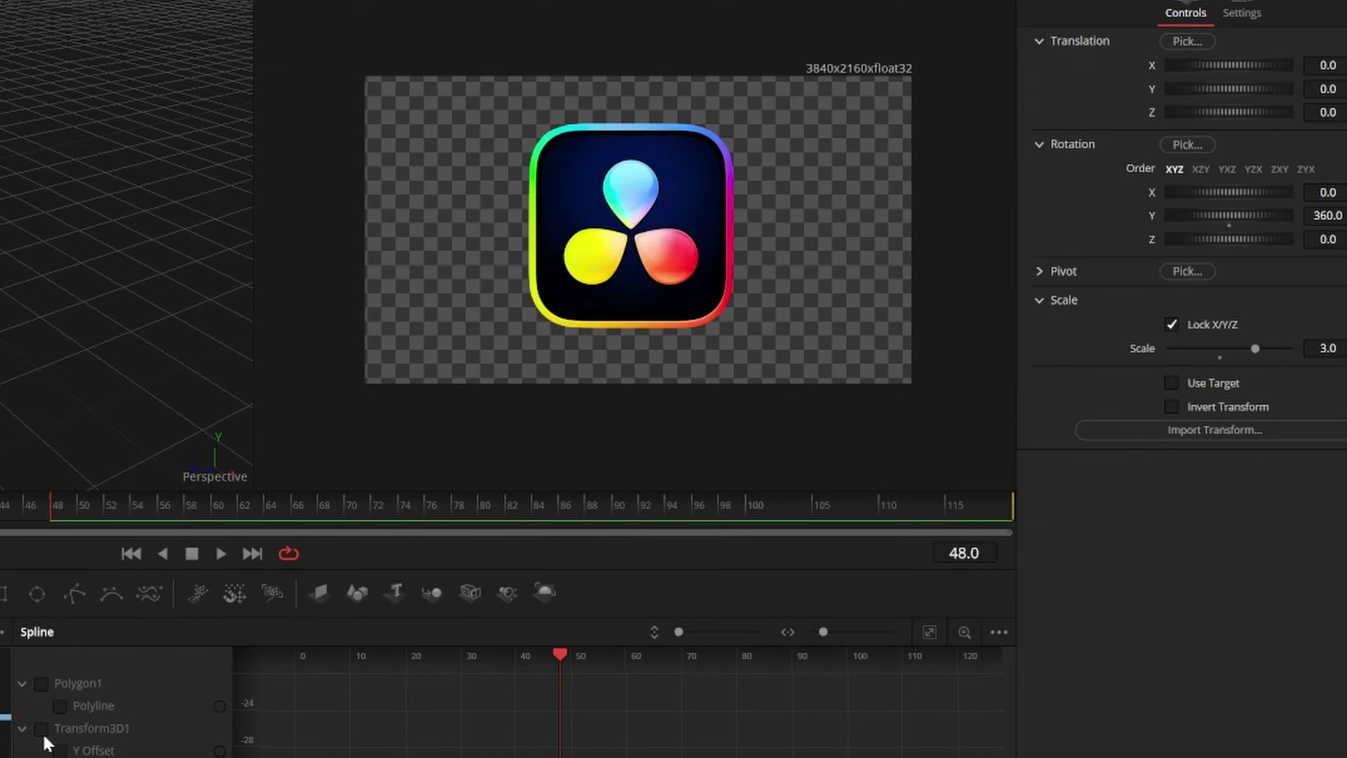
# - Apply an Out Back Cubic ease to all Transform3D1 keyframes in the Spline editor
pyautogui.click(234, 542)
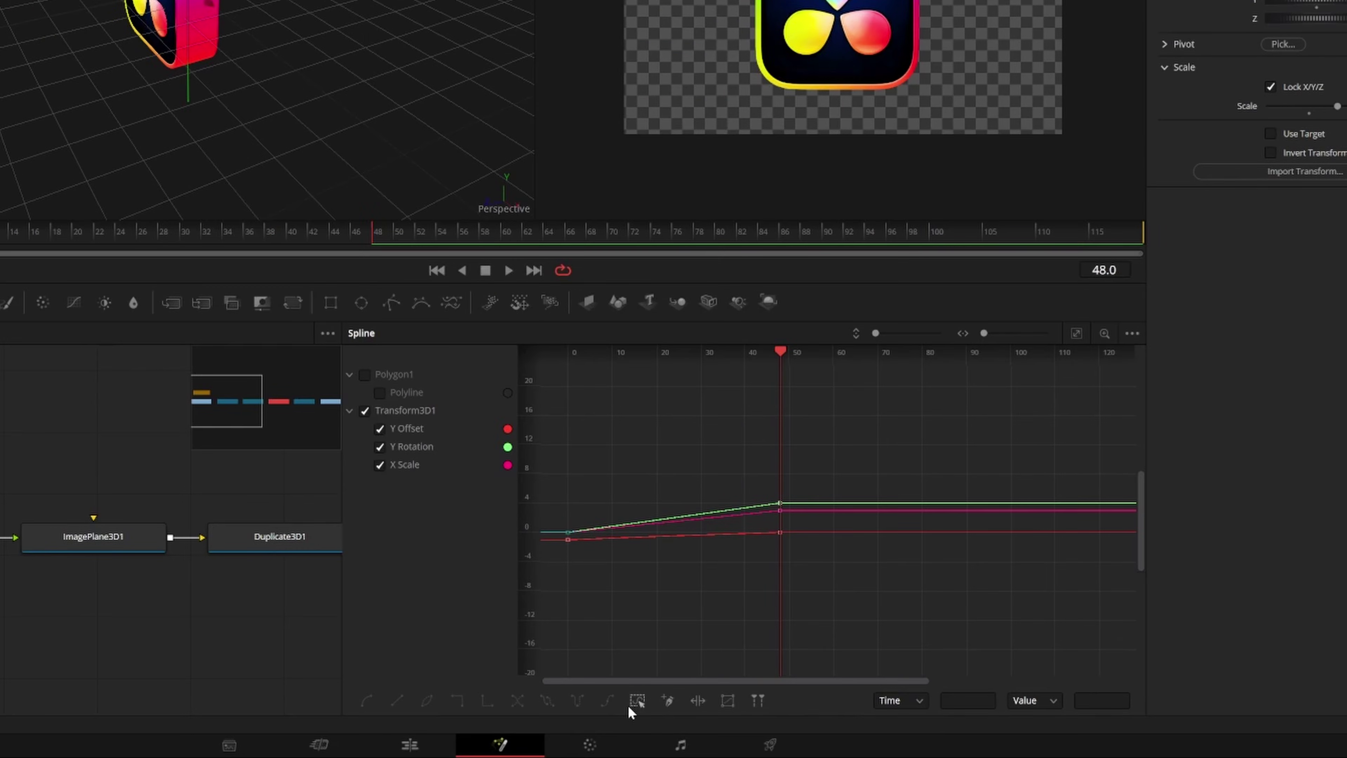
pyautogui.click(636, 701)
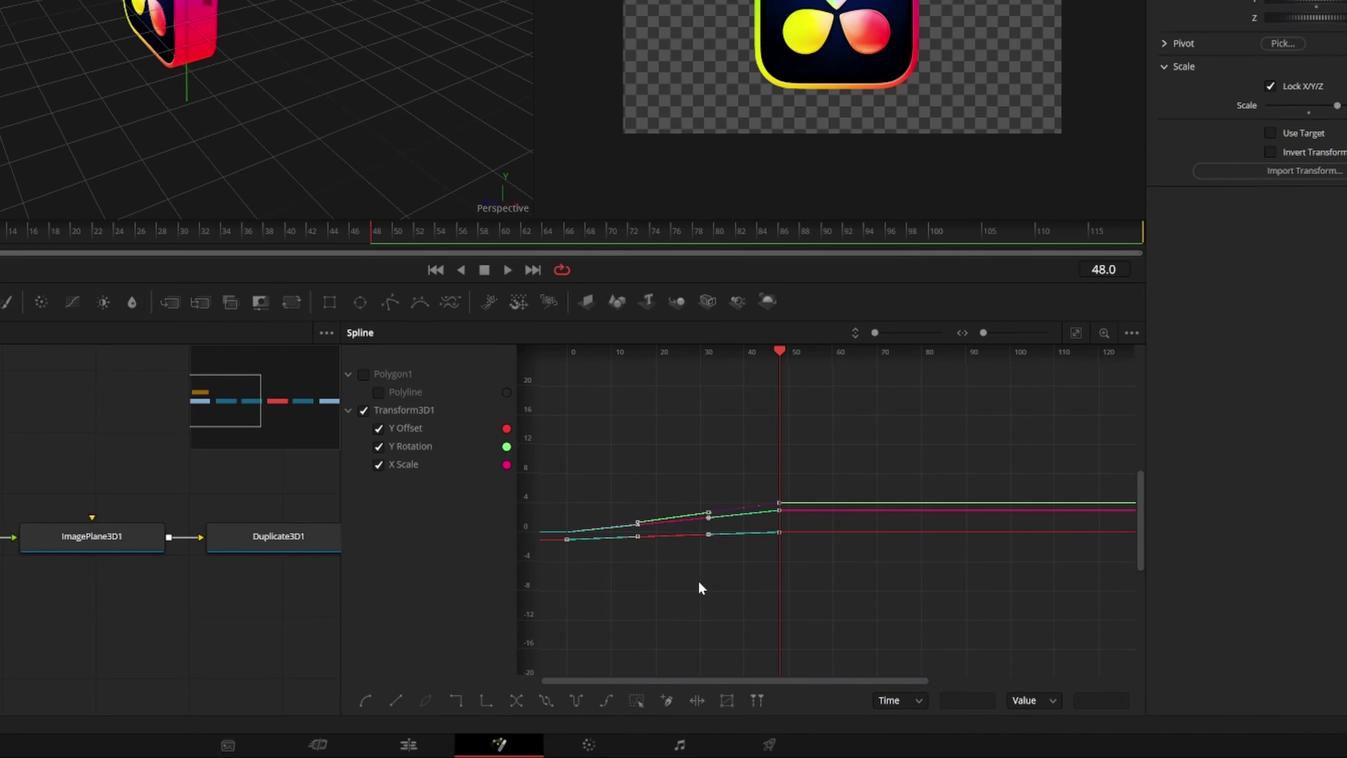
pyautogui.rightClick(695, 578)
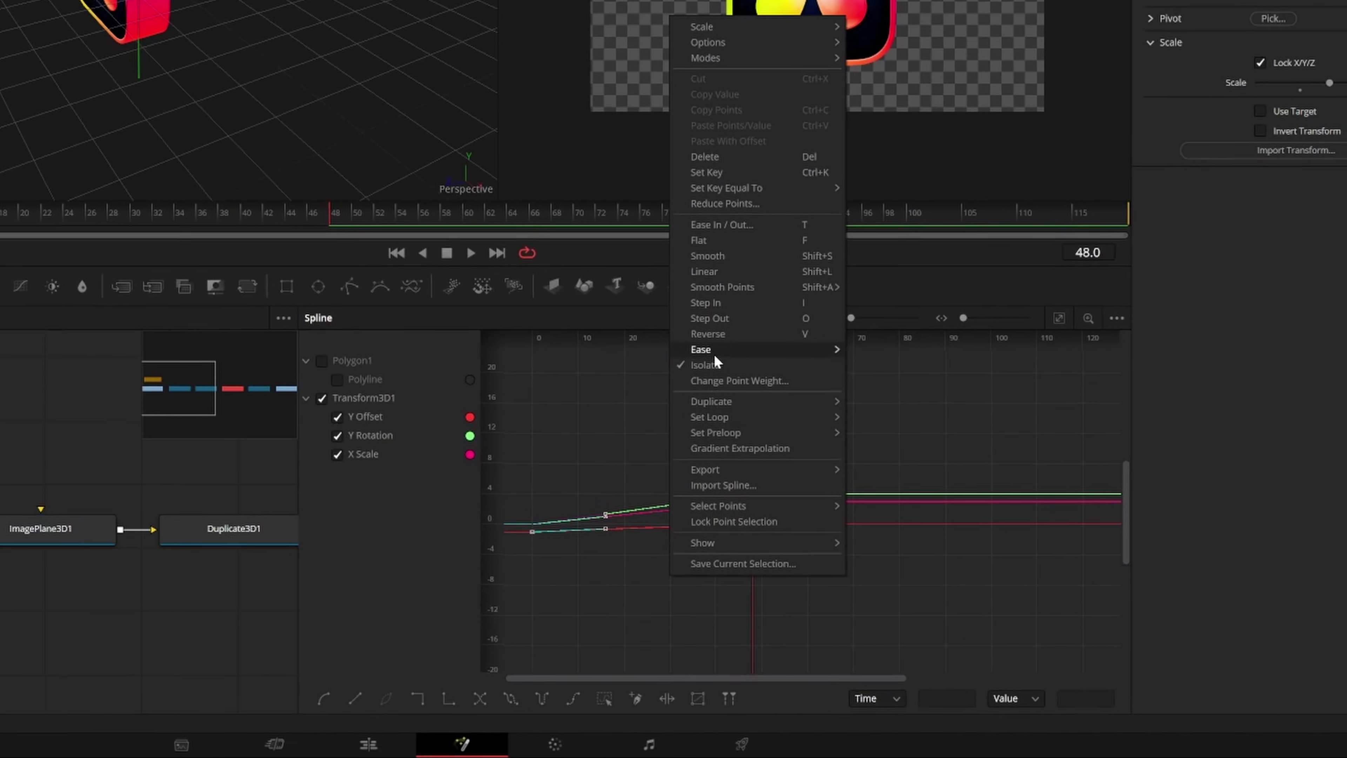
pyautogui.moveTo(767, 371)
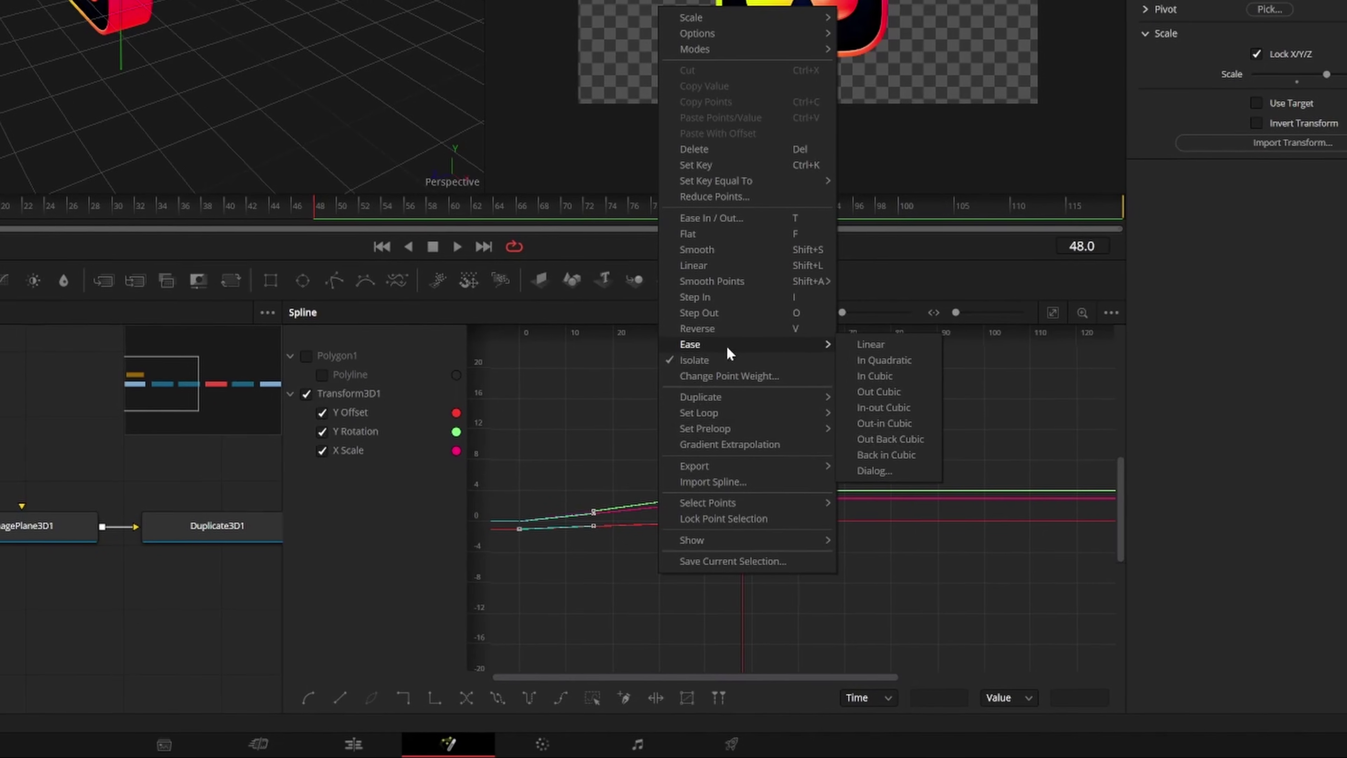
pyautogui.click(885, 439)
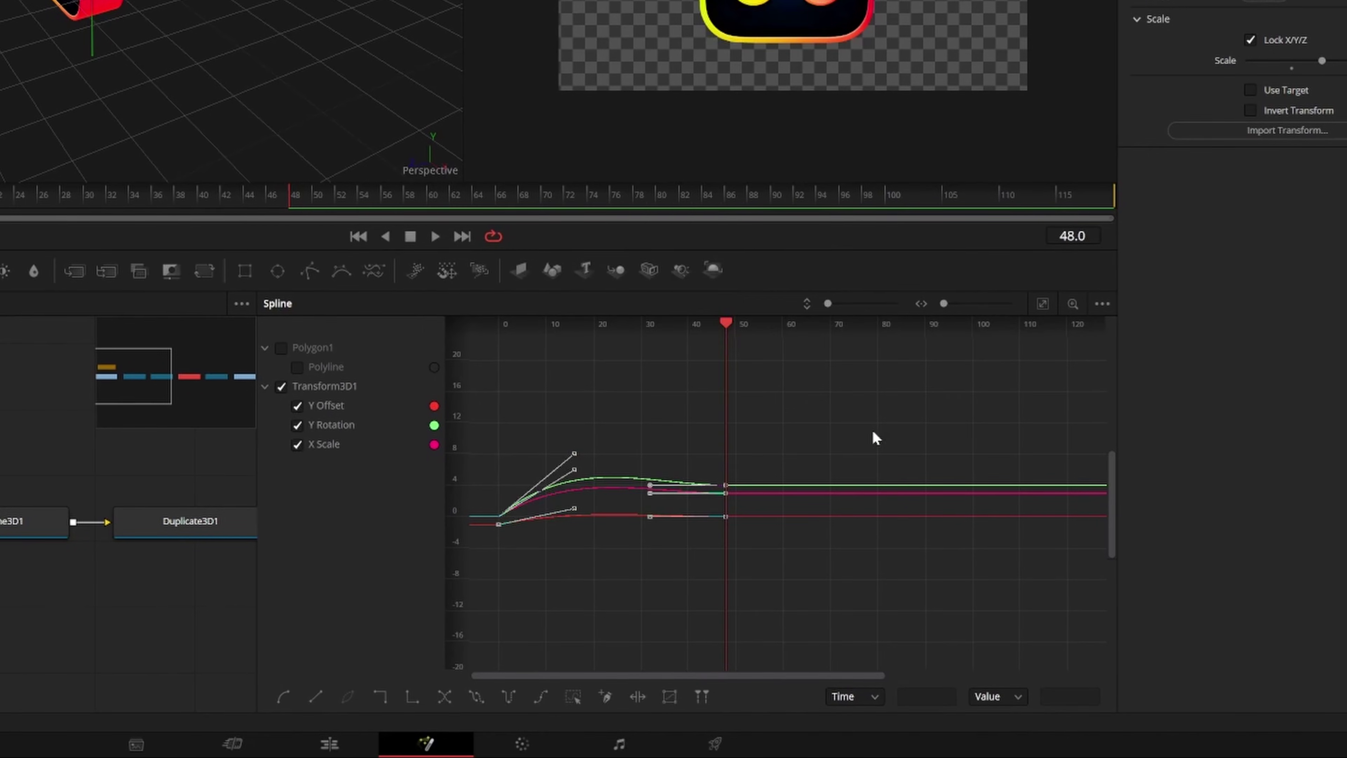
pyautogui.click(1050, 312)
pyautogui.scroll(3, 705, 397)
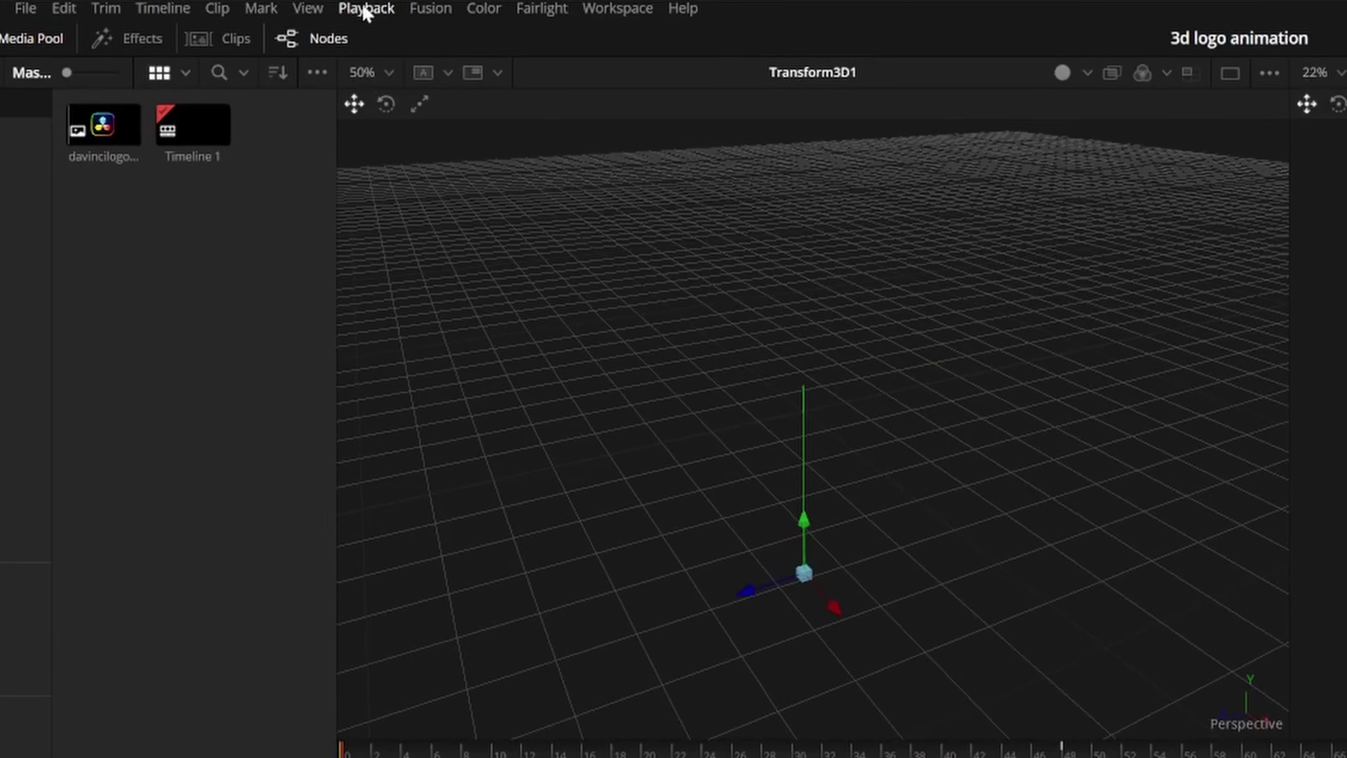
# - Set Playback > Render Cache to Smart
pyautogui.click(228, 3)
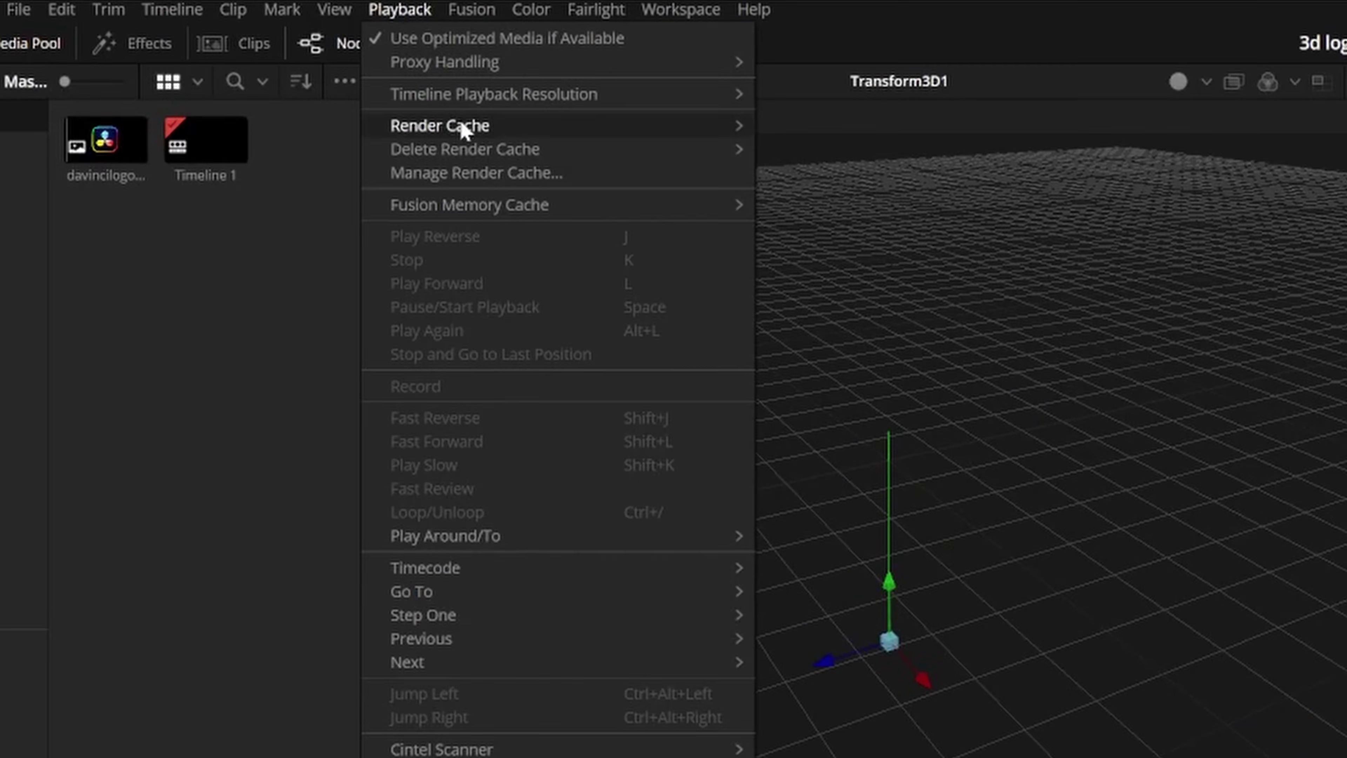
pyautogui.click(815, 154)
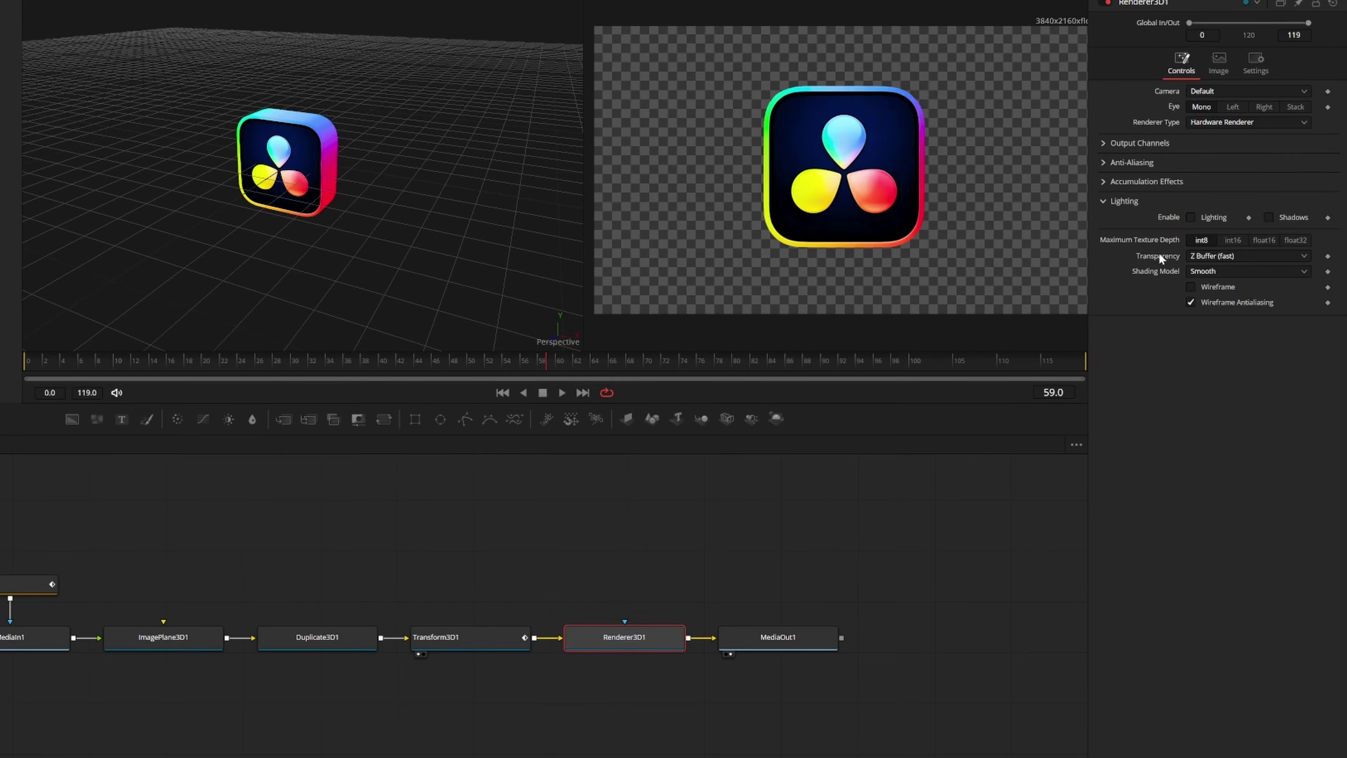
# - Enable Renderer3D1 lighting and add AmbientLight1 through Merge3D1 at about 0.46 intensity
pyautogui.click(1190, 217)
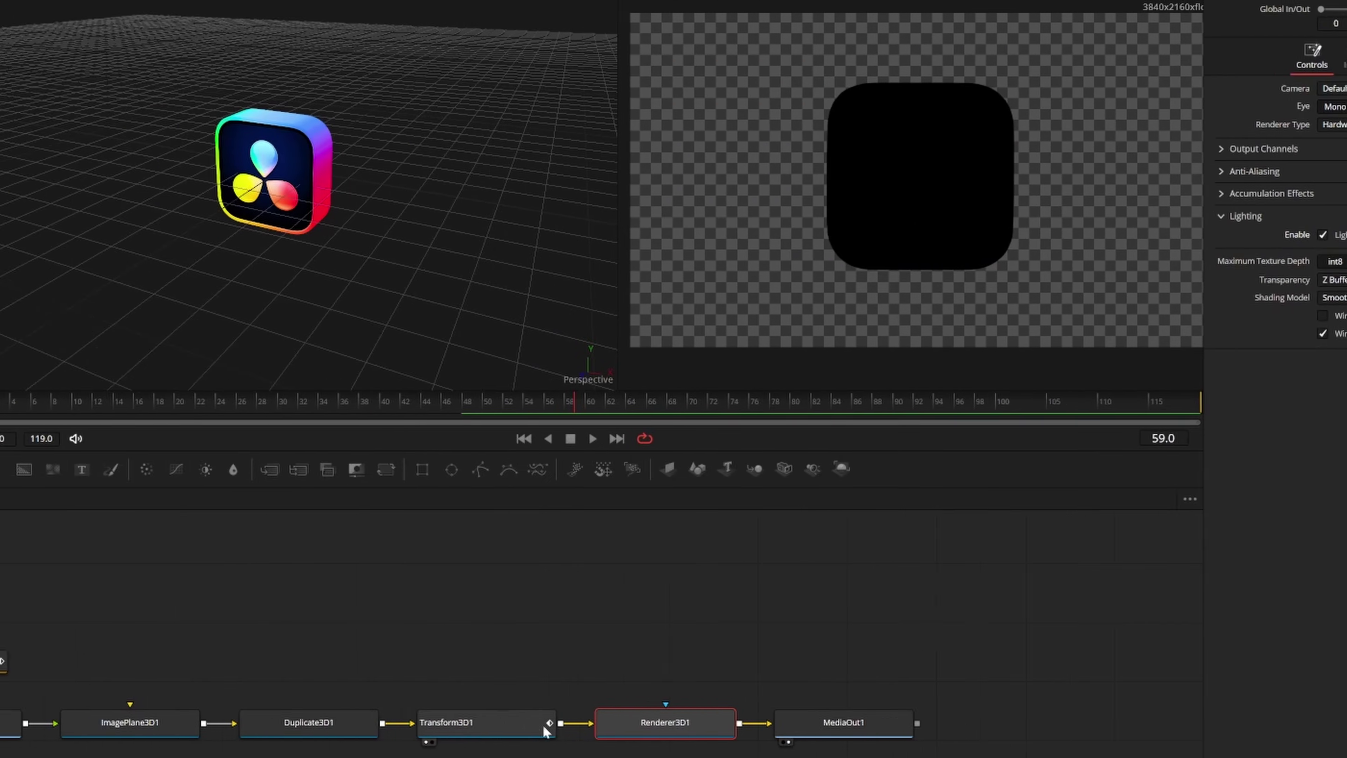
pyautogui.click(541, 723)
pyautogui.hotkey('shift', 'space')
pyautogui.write('render')
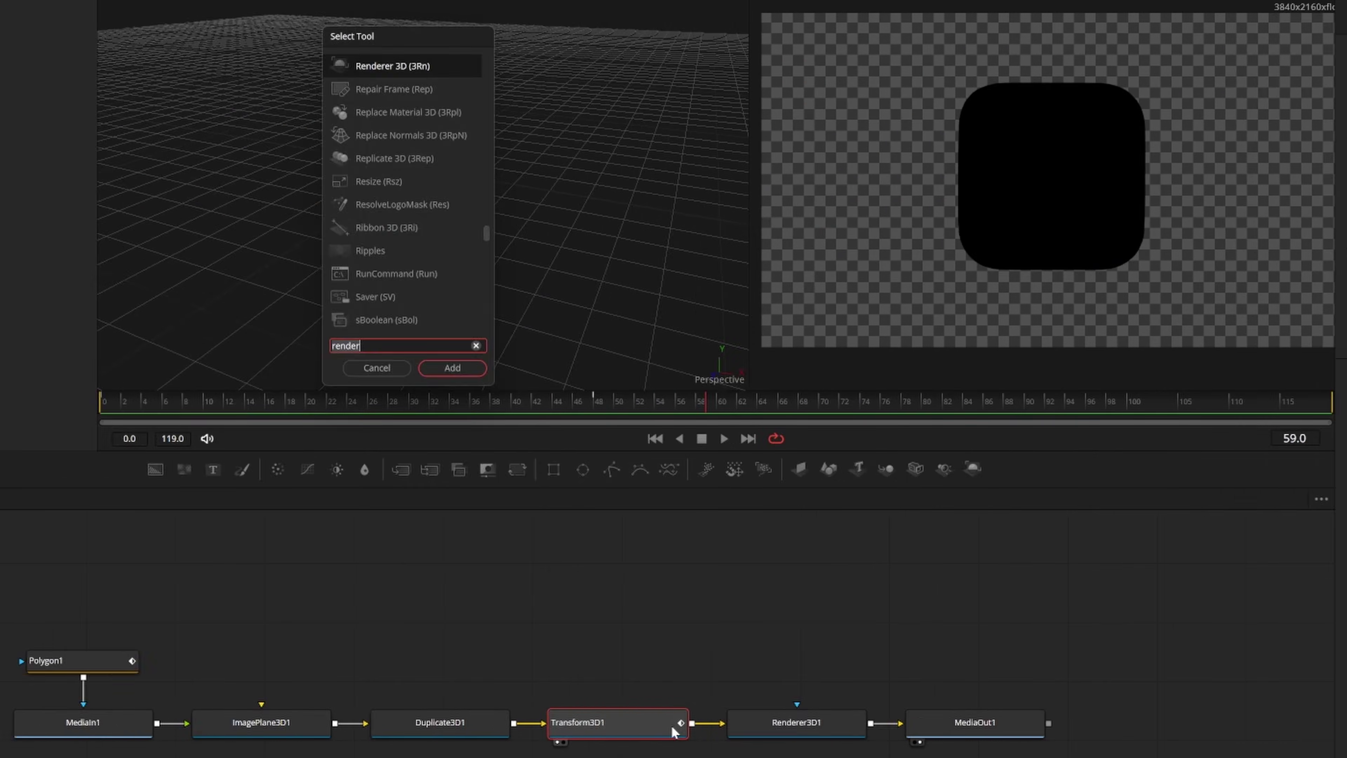
pyautogui.write('ambient')
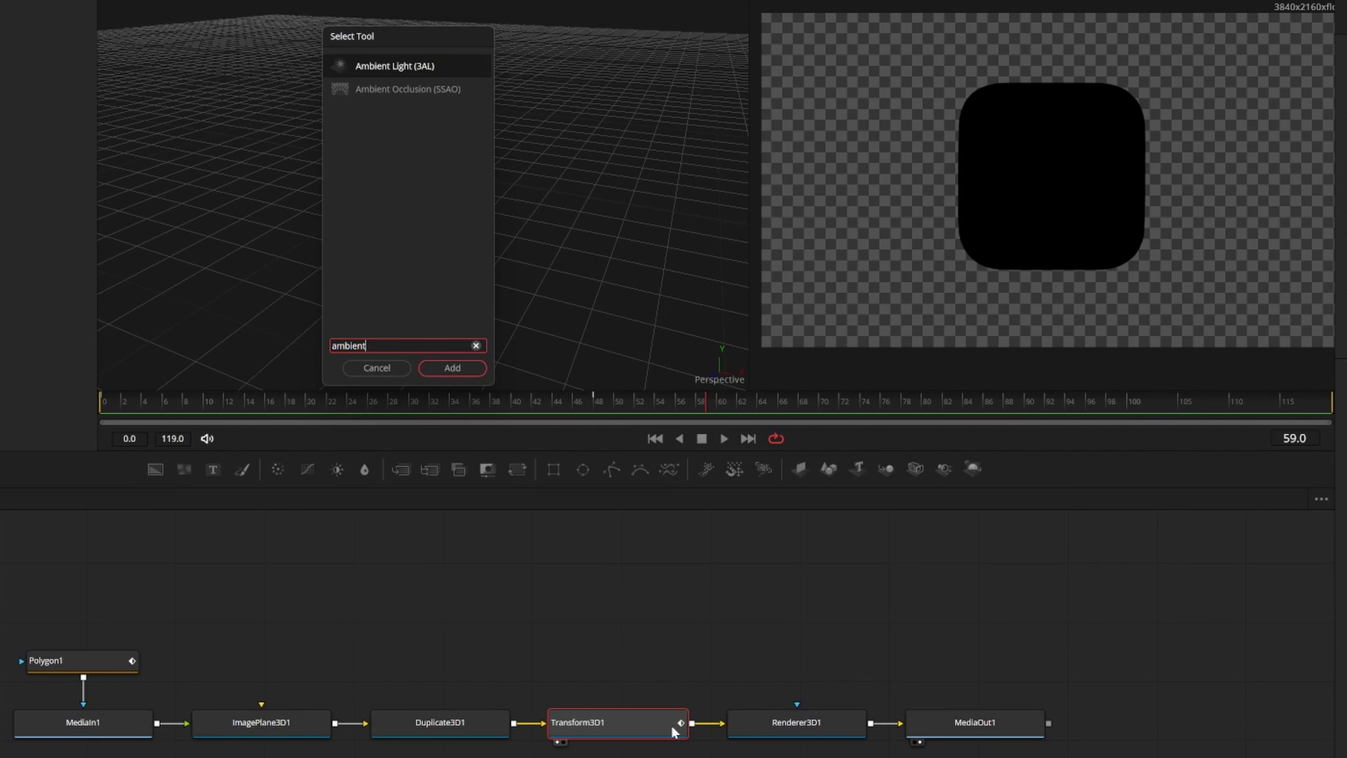
pyautogui.press('Return')
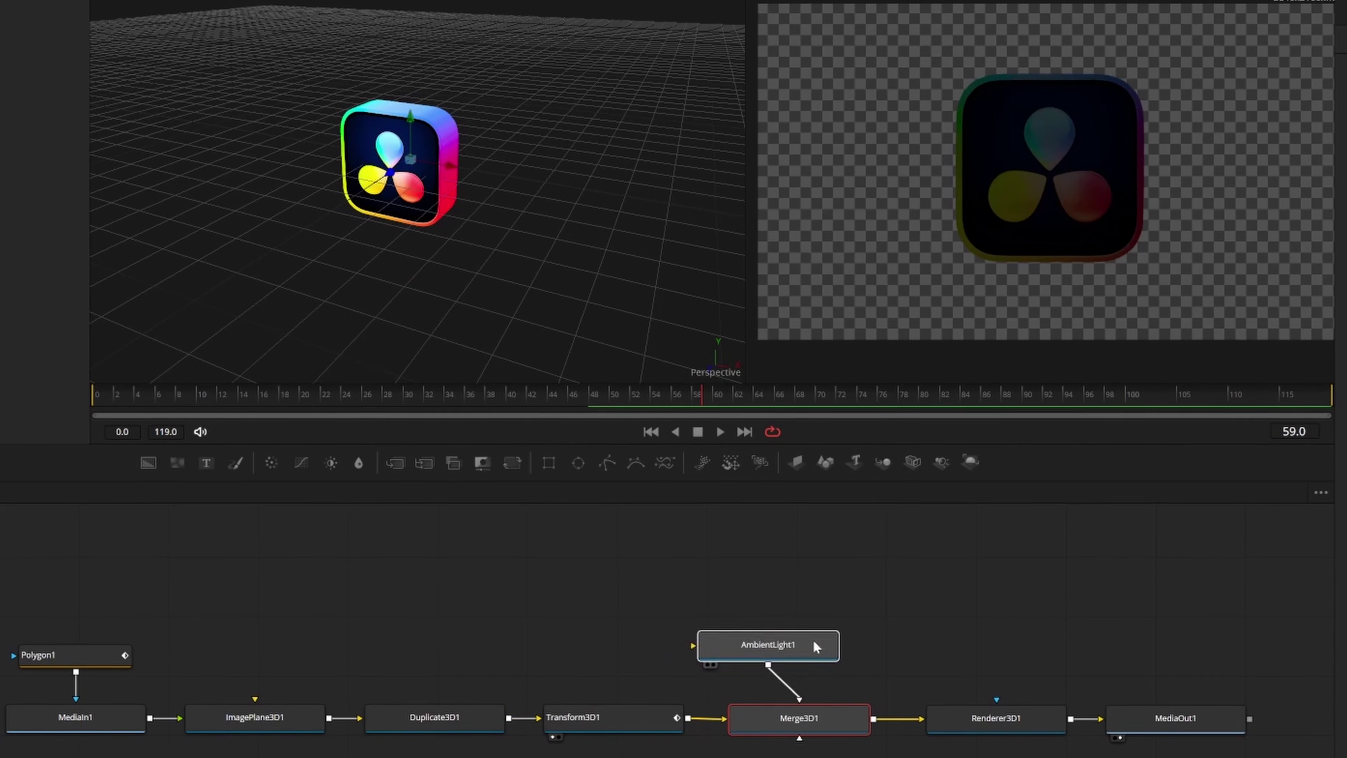
pyautogui.moveTo(844, 646); pyautogui.dragTo(830, 530)
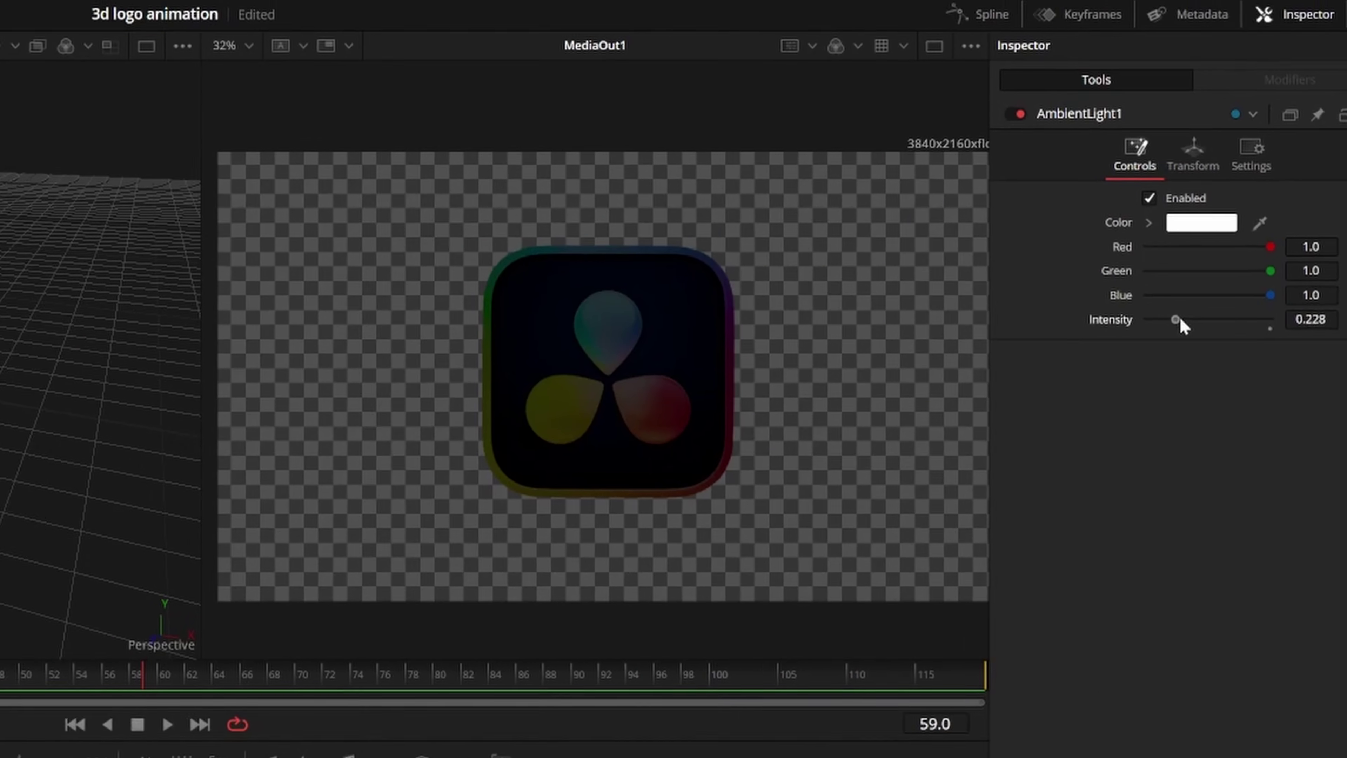
pyautogui.moveTo(1179, 325); pyautogui.dragTo(1199, 351)
# - Add SpotLight1, place it down-left of the logo, and set its intensity to 0.5
pyautogui.hotkey('shift', 'space')
pyautogui.write('spot')
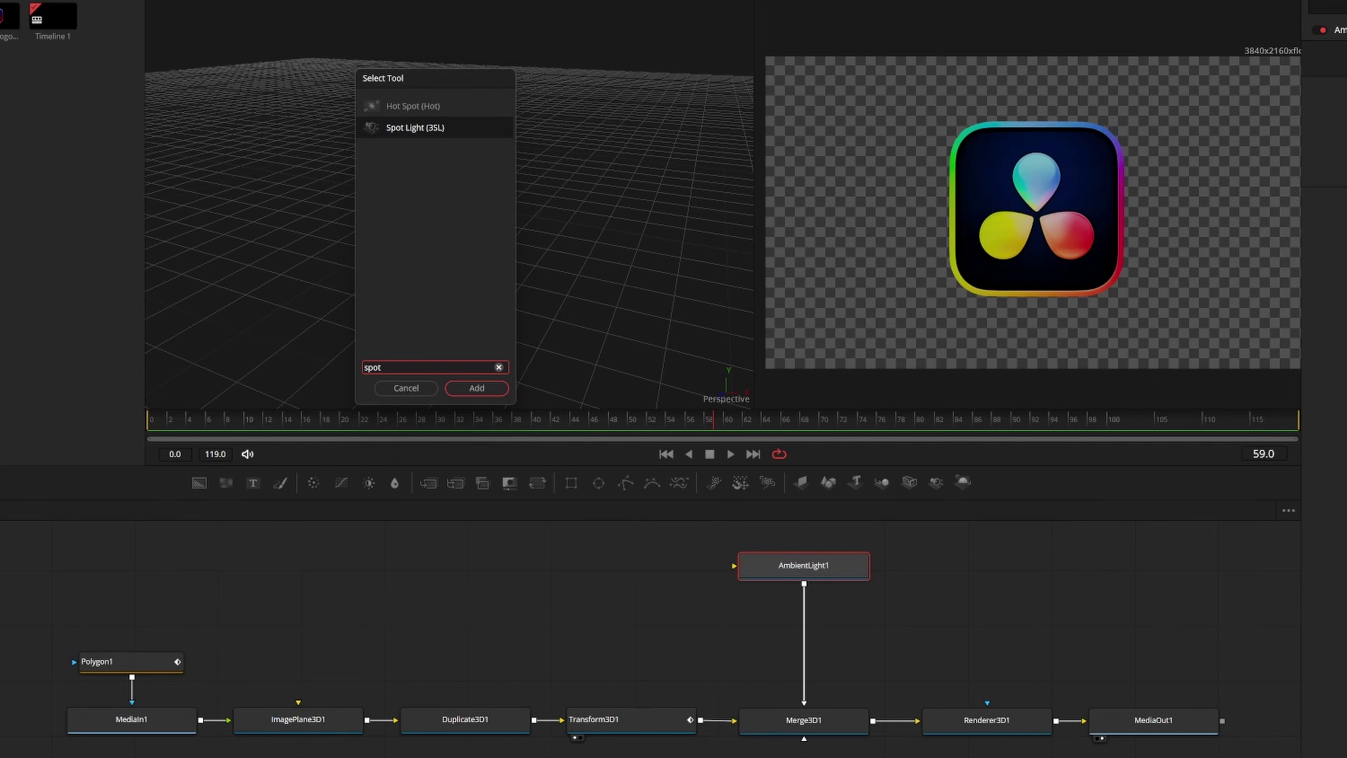
pyautogui.press('Return')
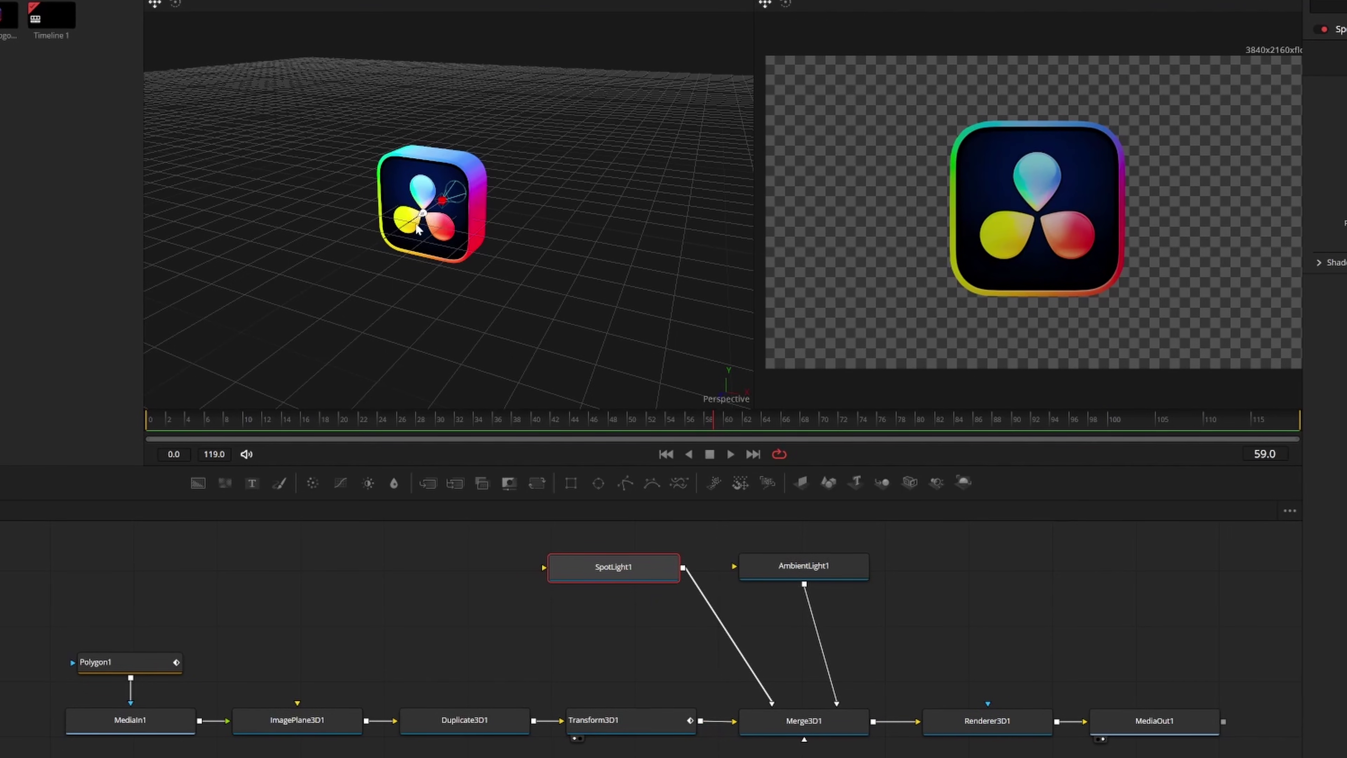
pyautogui.moveTo(347, 258); pyautogui.dragTo(266, 313)
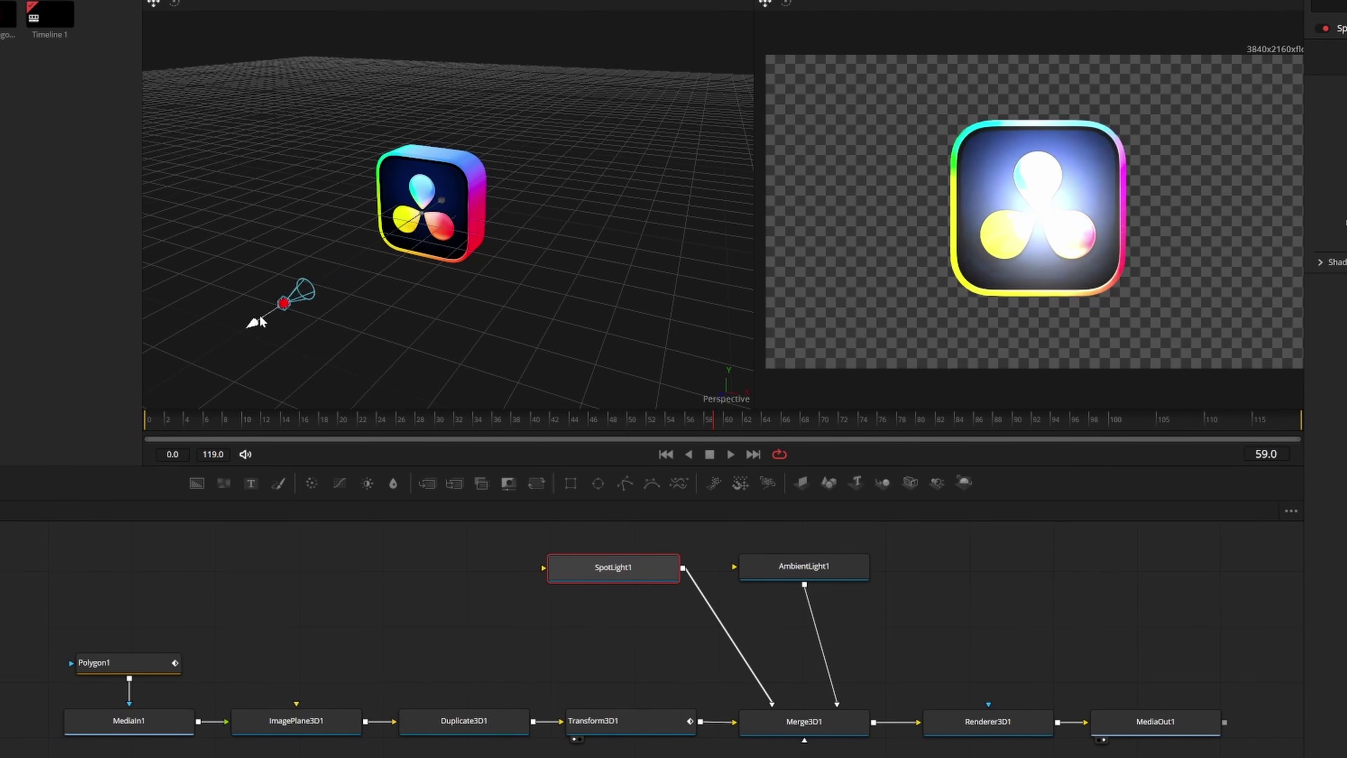
pyautogui.click(260, 317)
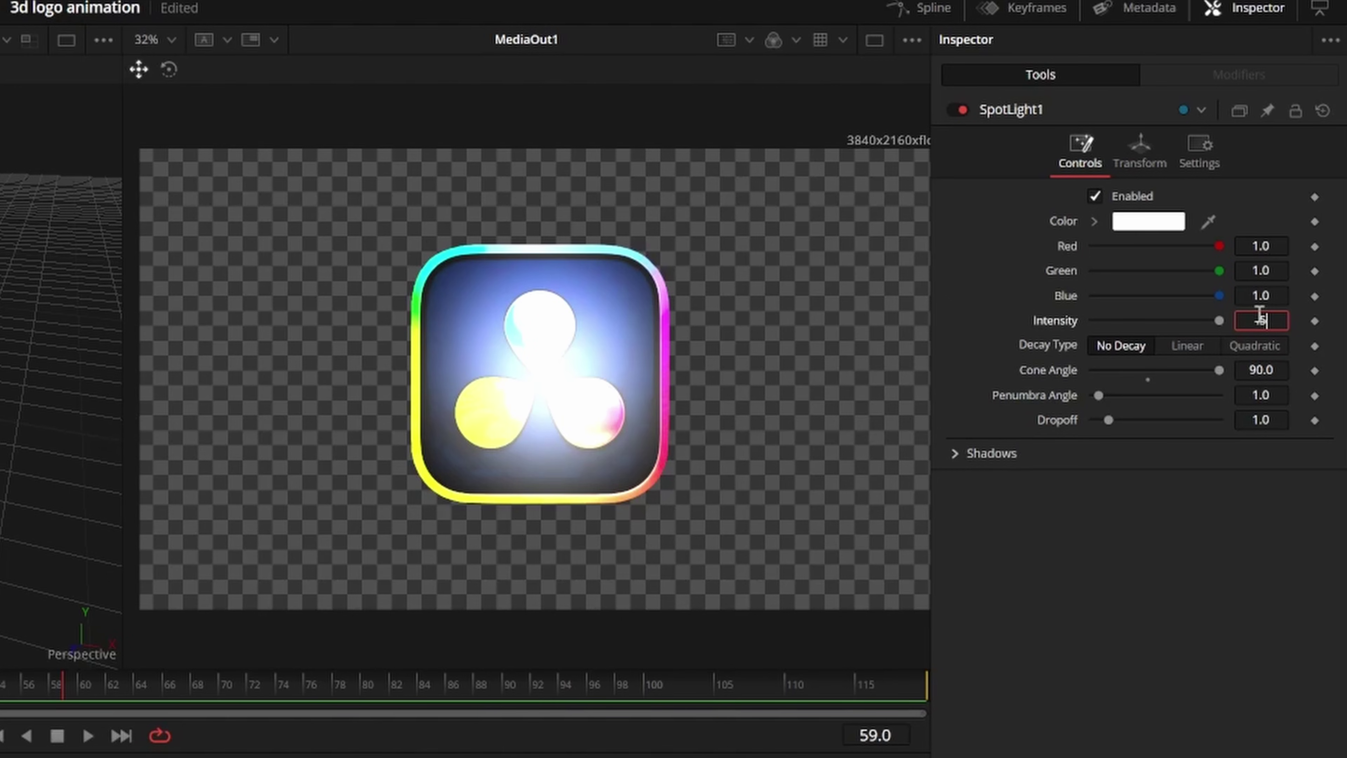
pyautogui.write('.5')
pyautogui.press('Return')
# - Keyframe the spotlight's Translation Z at 3 on frame 42 and again at frame 80
pyautogui.click(1143, 151)
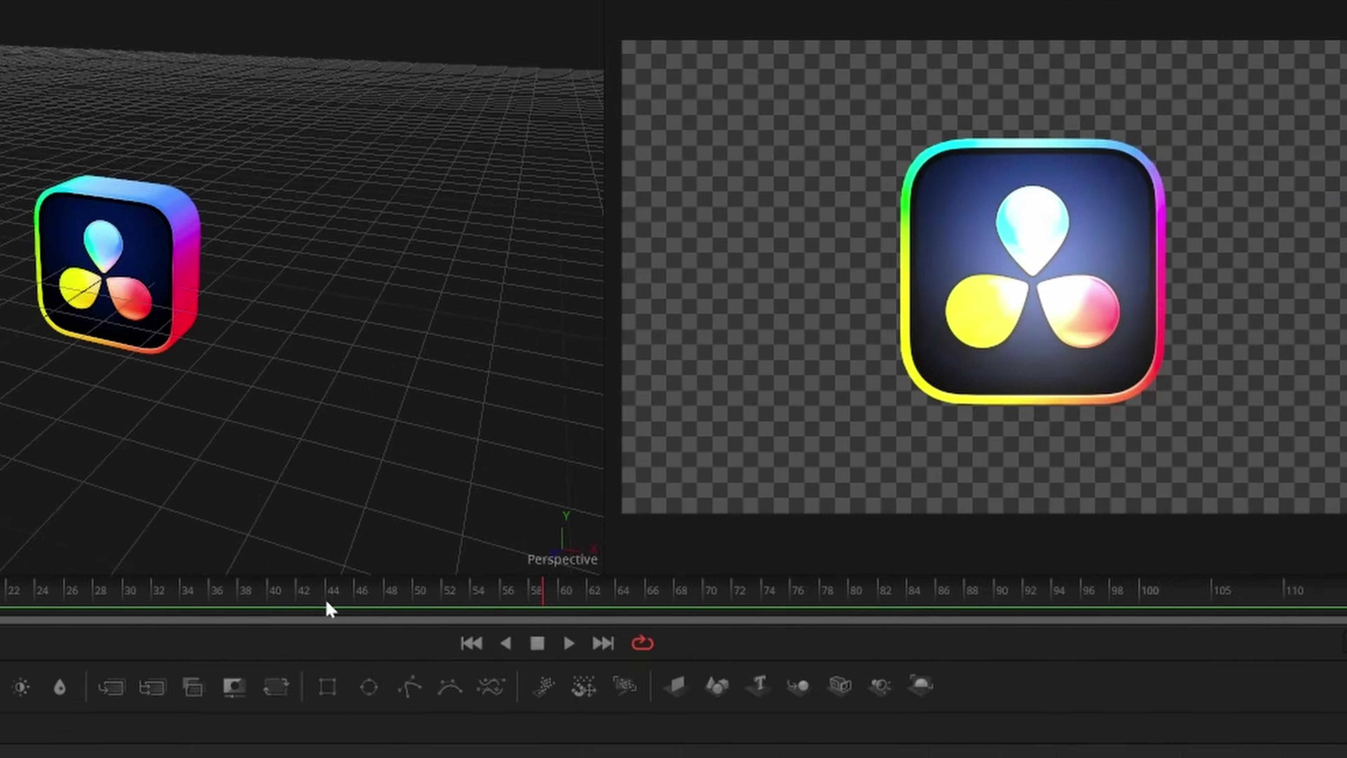
pyautogui.click(612, 537)
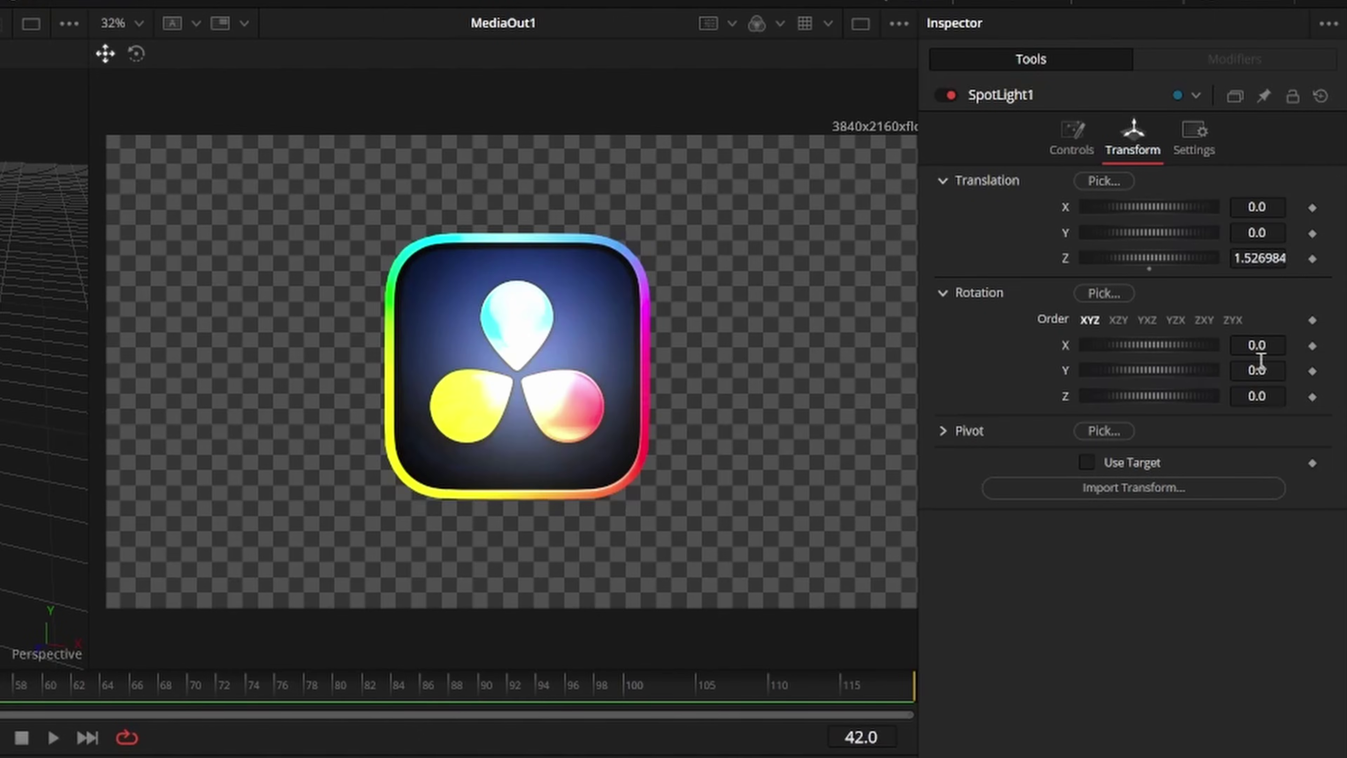
pyautogui.write('3')
pyautogui.press('Return')
pyautogui.click(1311, 258)
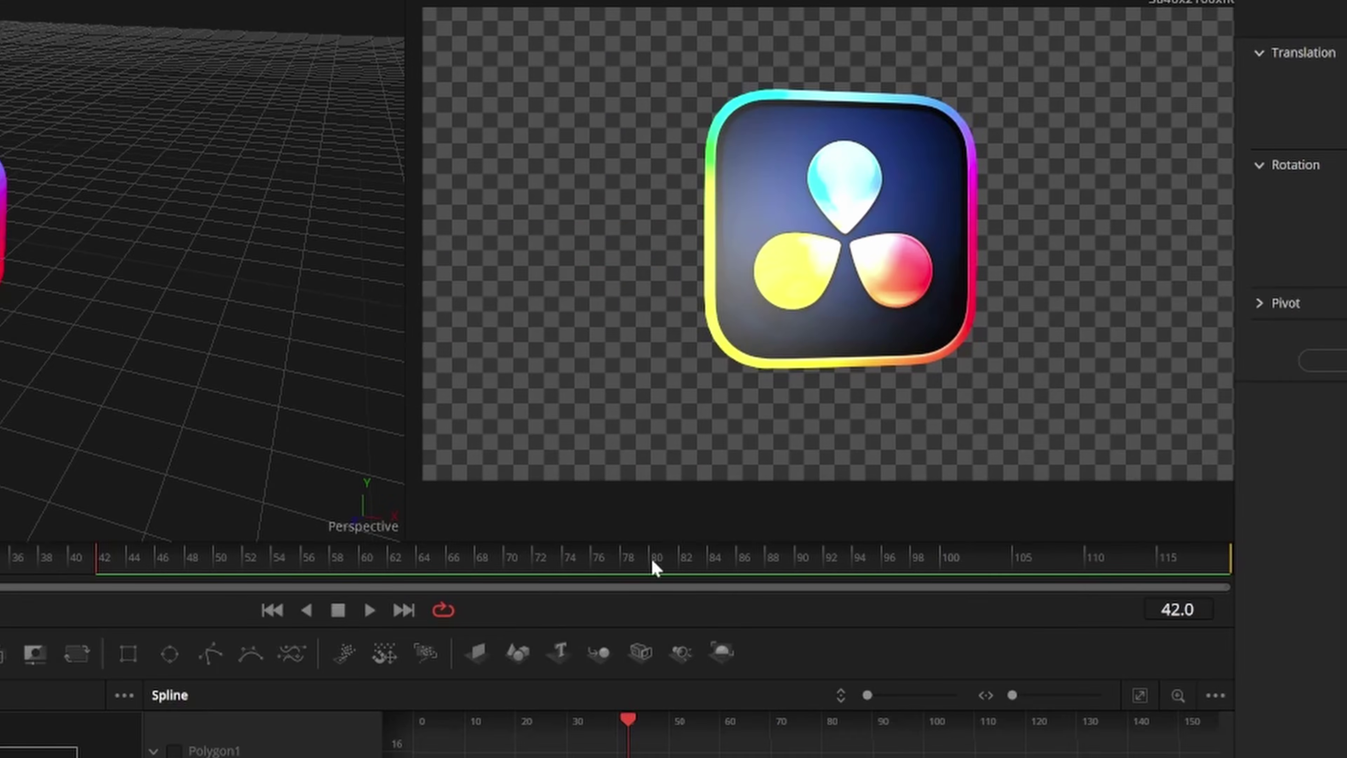
pyautogui.click(339, 684)
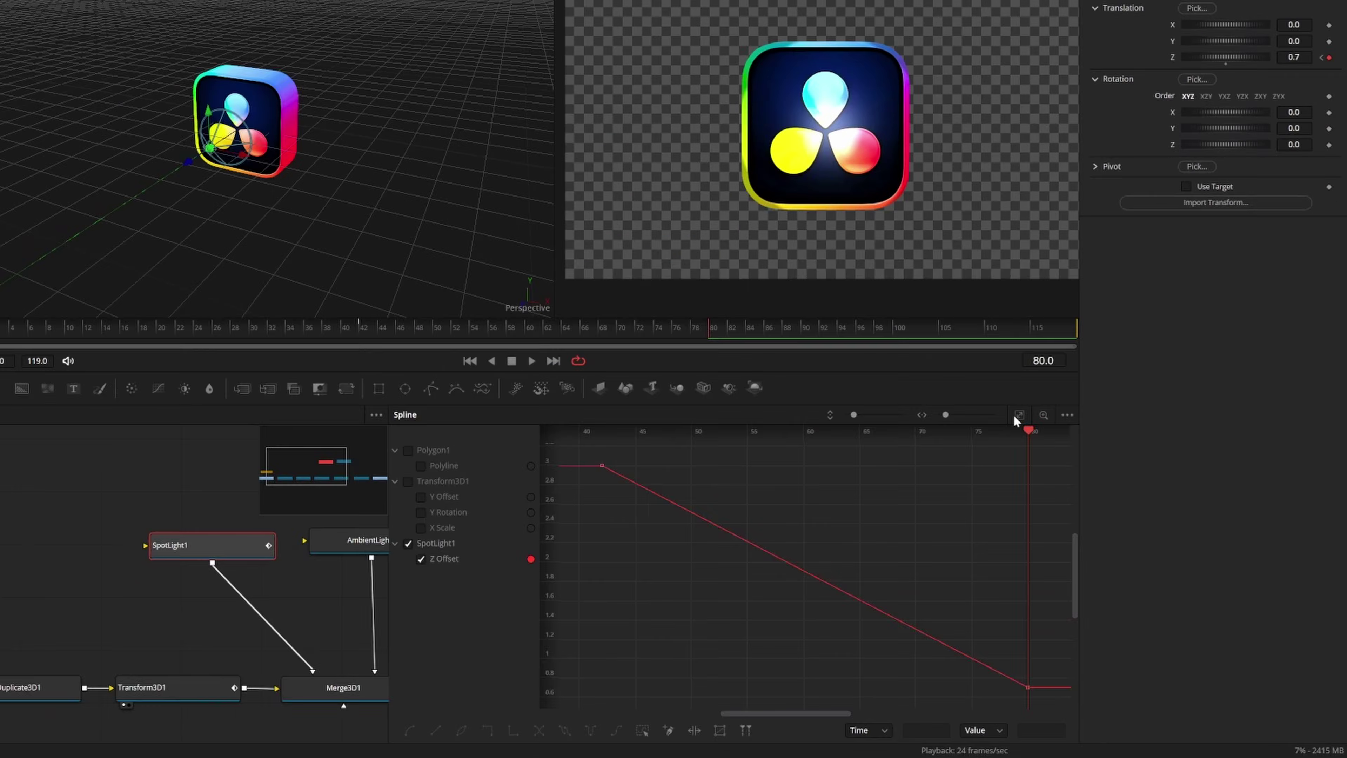
# - Apply a cubic ease to all the spotlight's Z Offset keyframes
pyautogui.click(644, 728)
pyautogui.rightClick(764, 595)
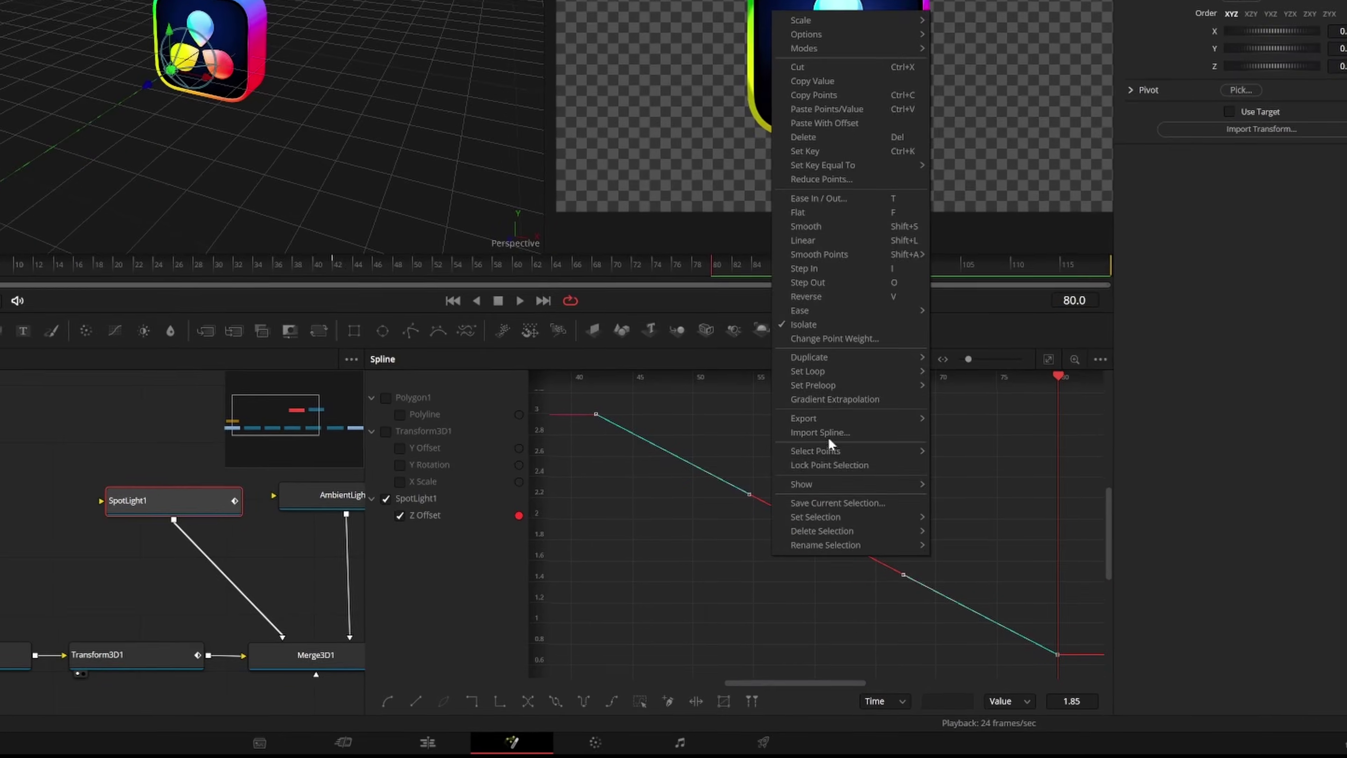
pyautogui.moveTo(806, 342)
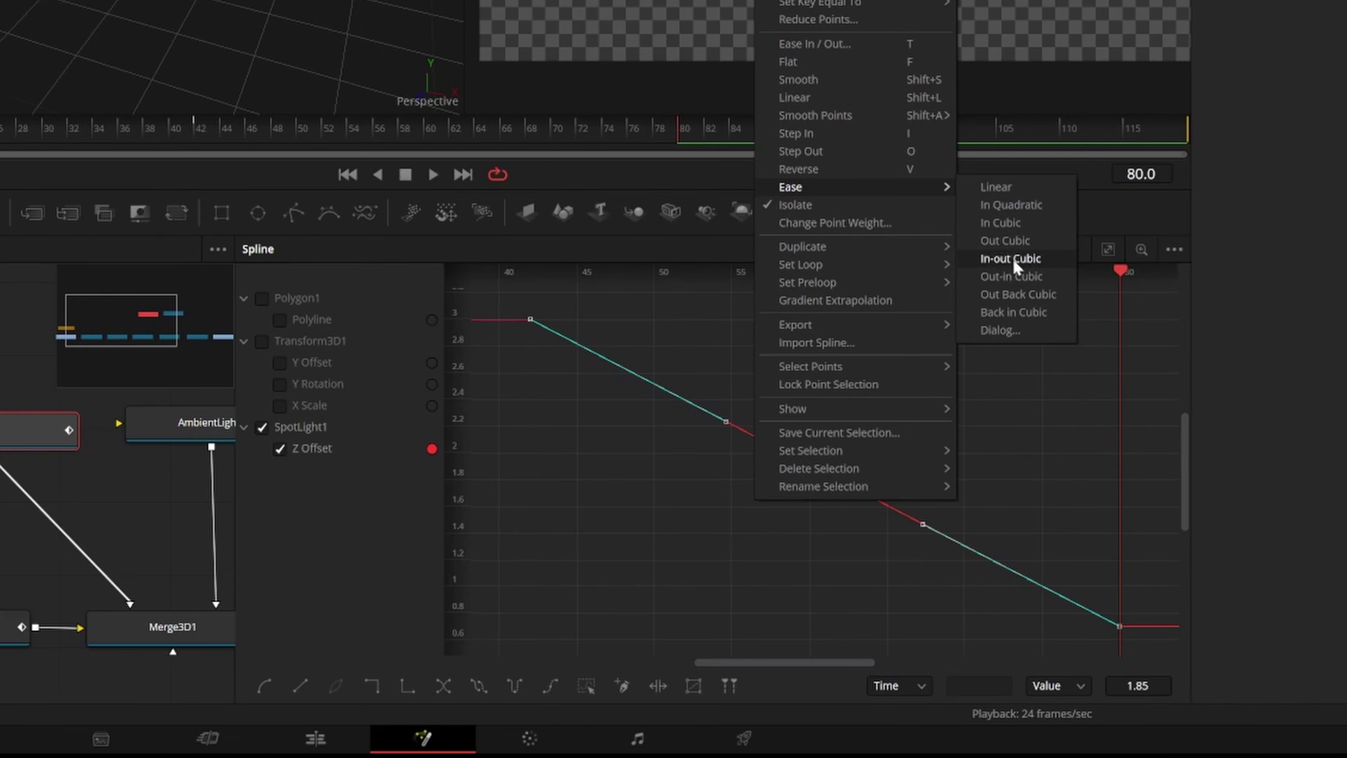
pyautogui.click(1000, 253)
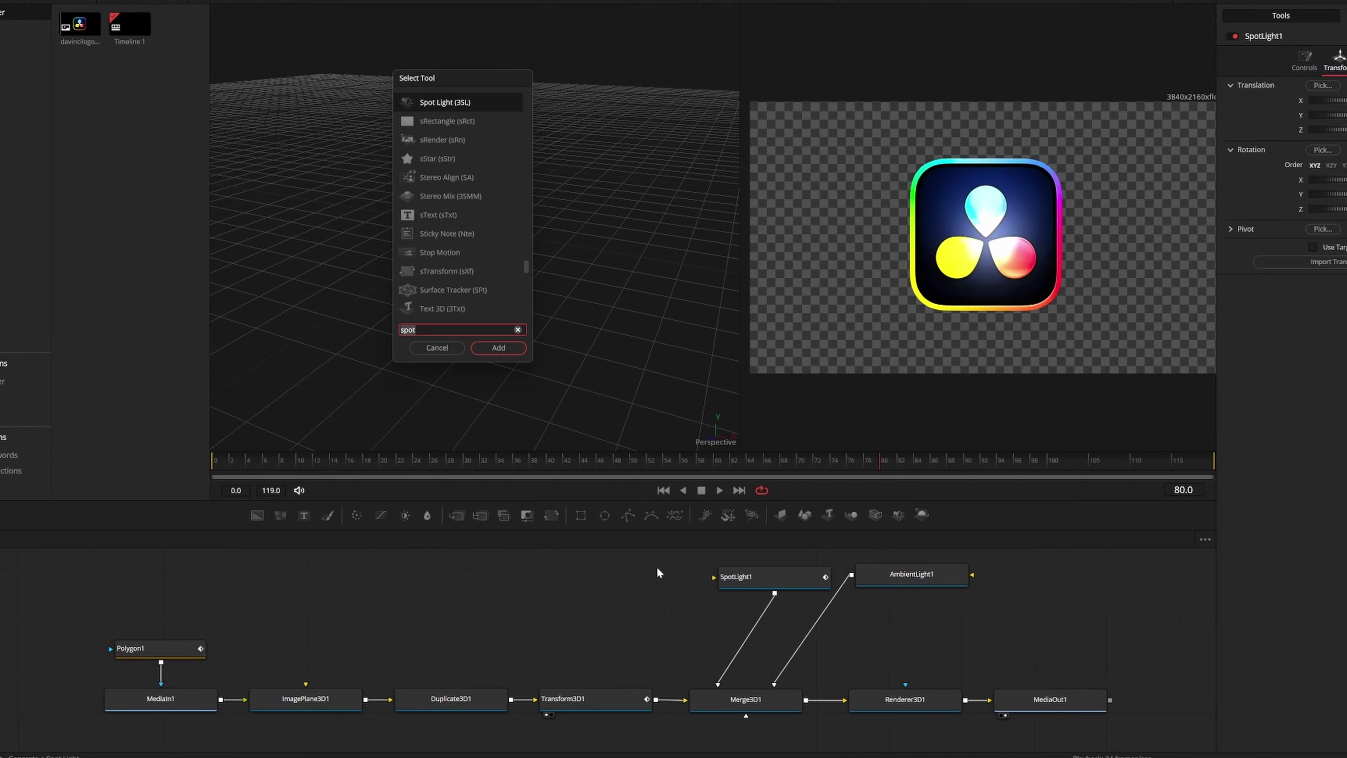
# - Add a Background node and connect it toward Merge3D1
pyautogui.write('back')
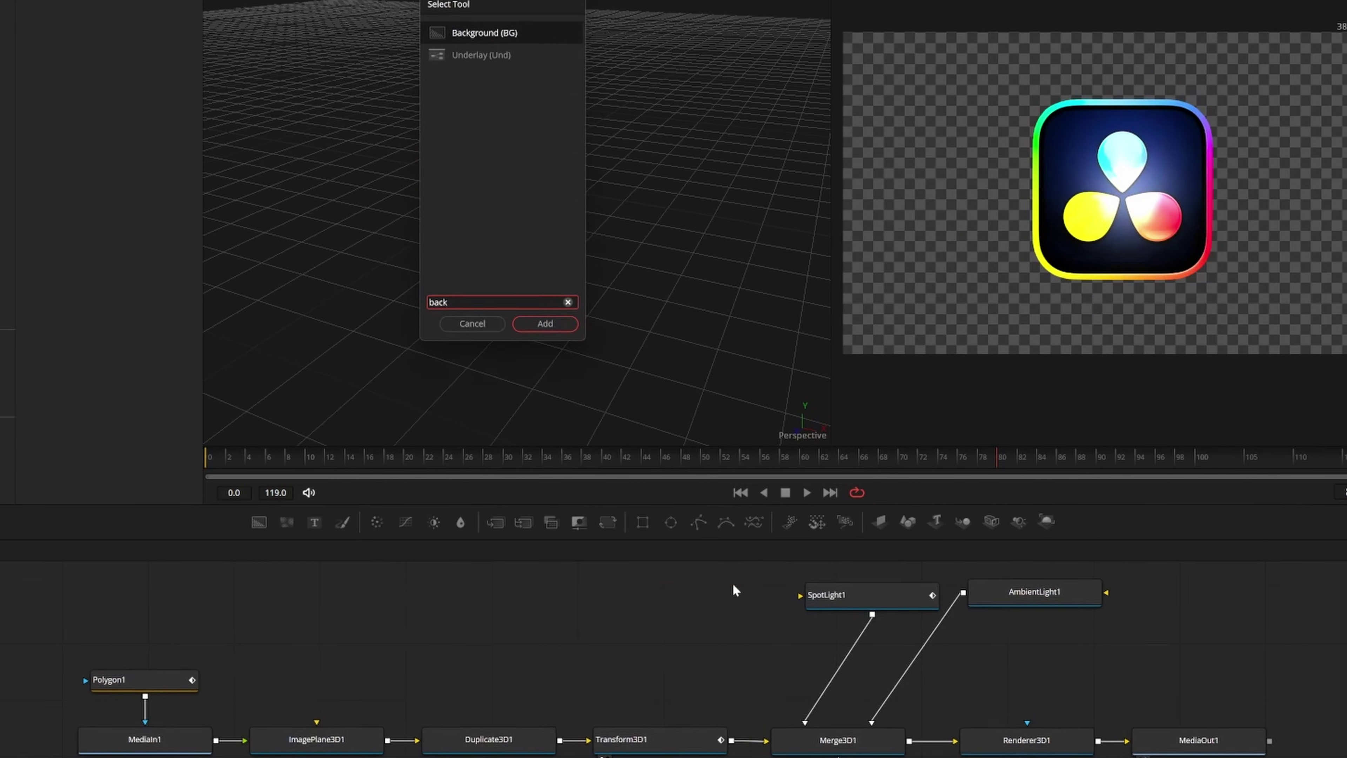
pyautogui.press('Return')
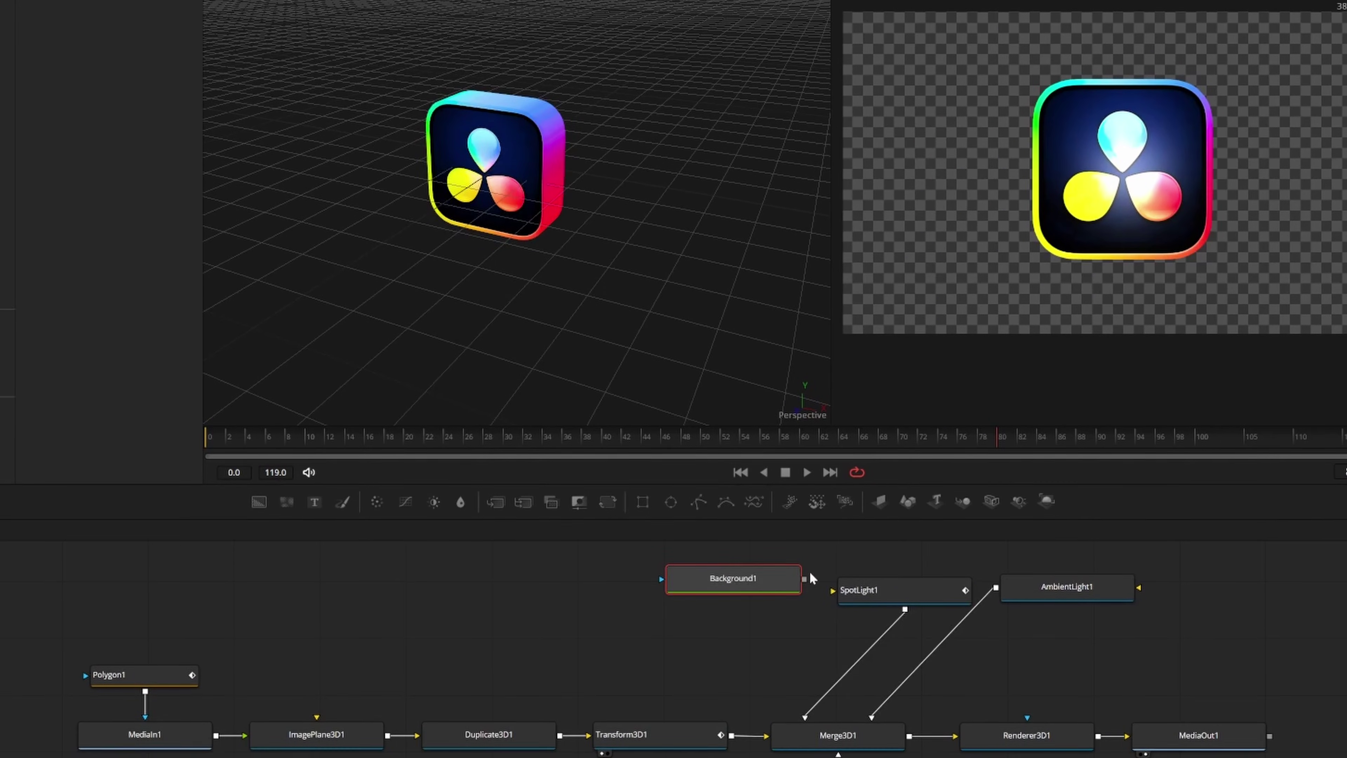
pyautogui.moveTo(804, 599); pyautogui.dragTo(828, 754)
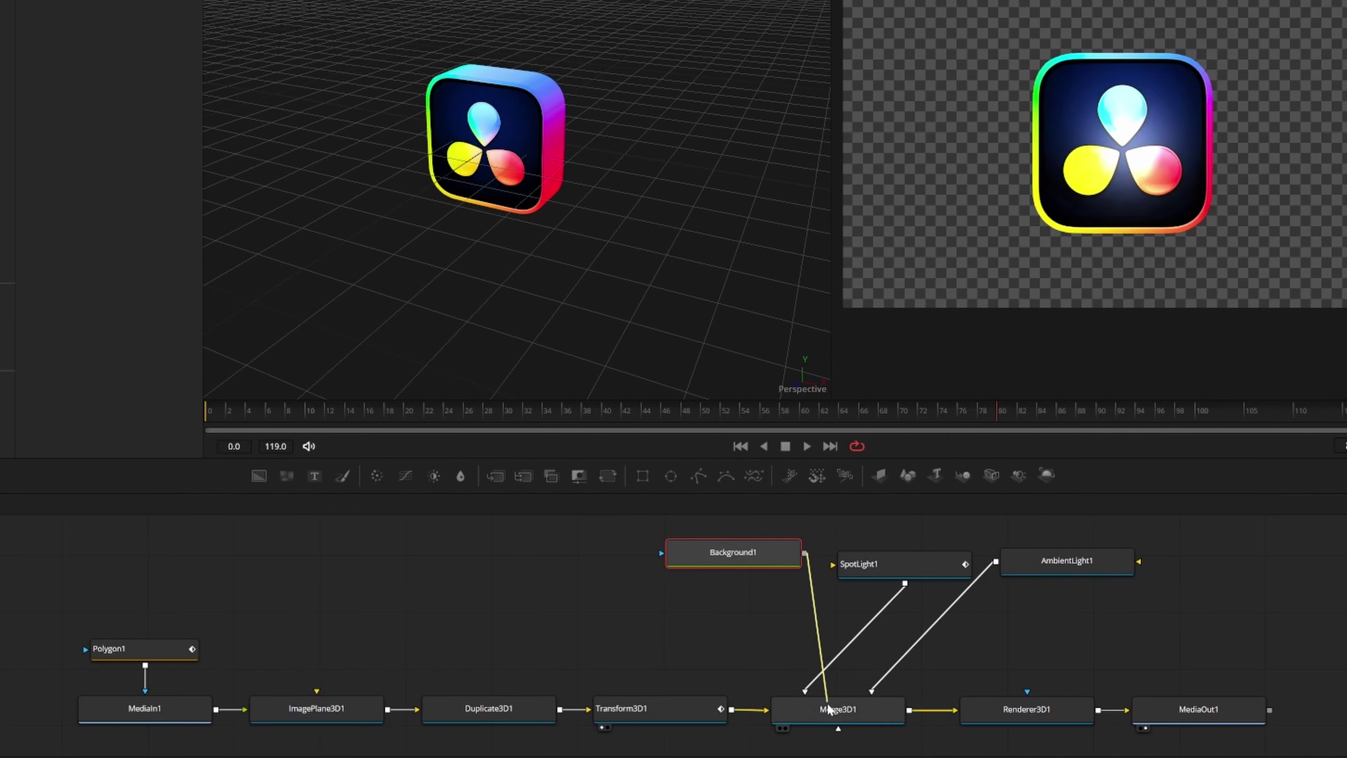
pyautogui.moveTo(828, 708); pyautogui.dragTo(833, 718)
# - Feed the background through a new ImagePlane3D and Transform3D, wired into Merge3D1
pyautogui.hotkey('shift', 'space')
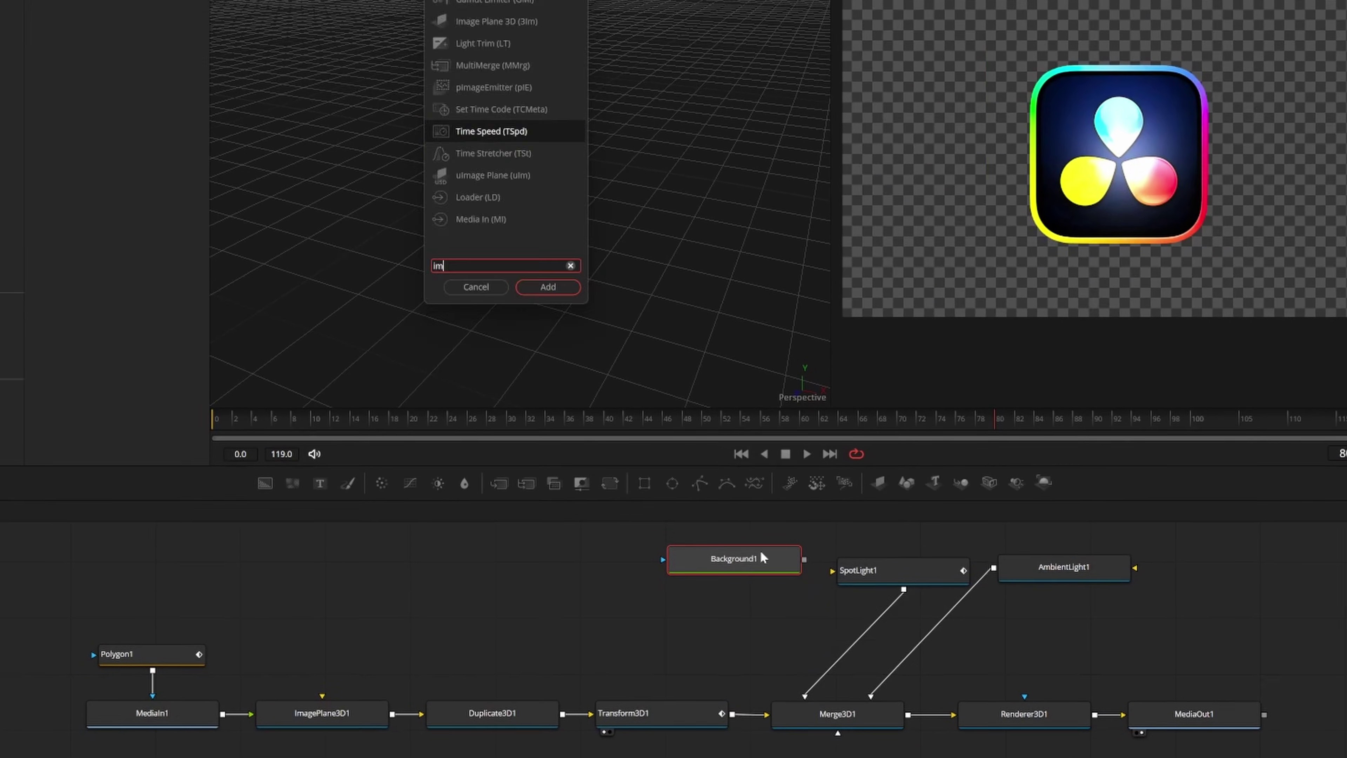
pyautogui.write('image')
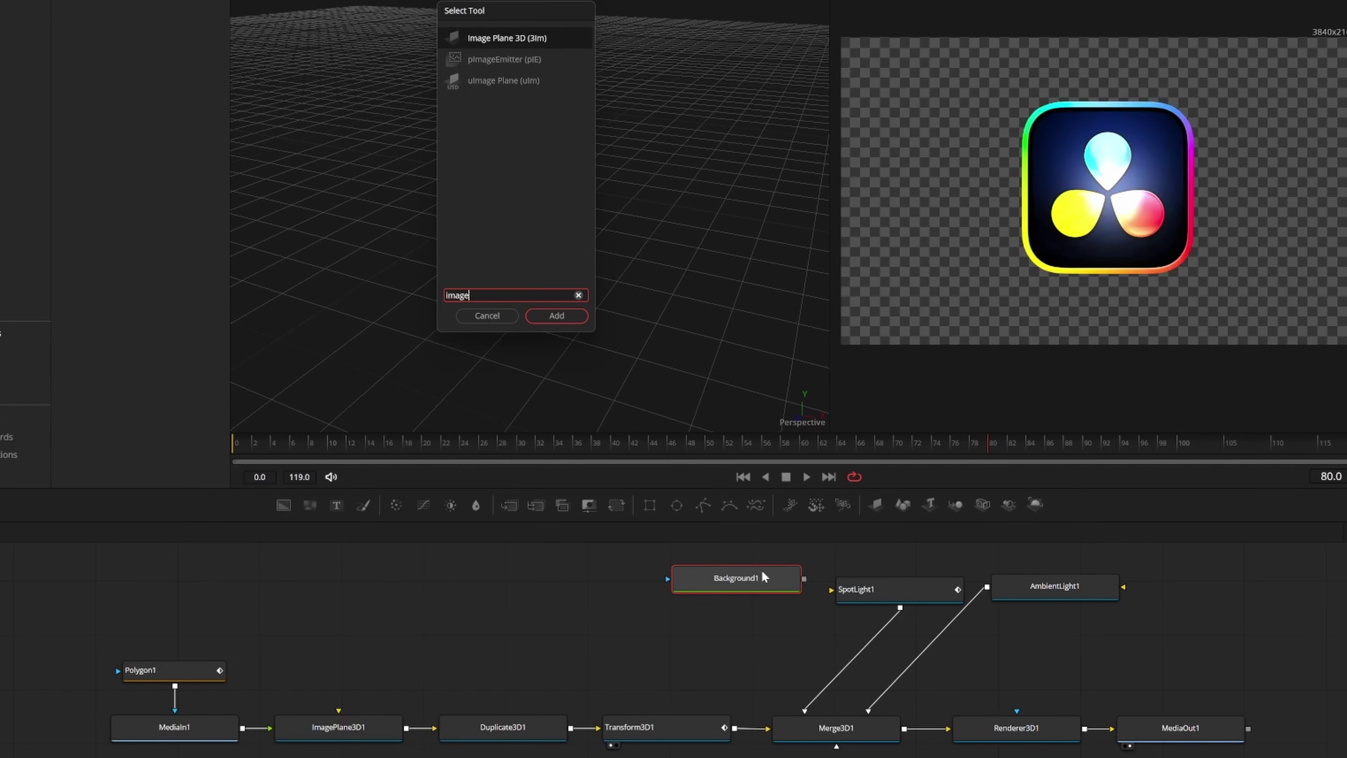
pyautogui.press('Return')
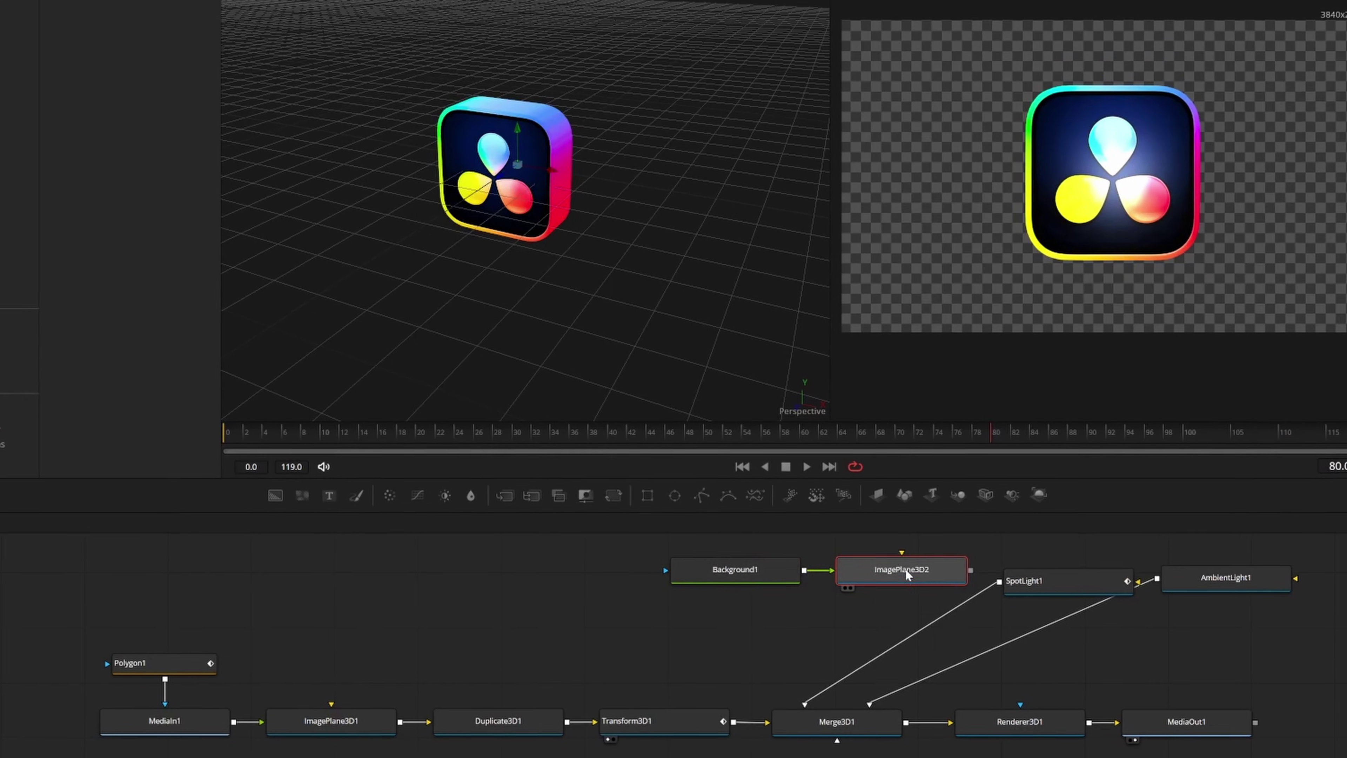
pyautogui.moveTo(905, 568); pyautogui.dragTo(739, 606)
pyautogui.hotkey('shift', 'space')
pyautogui.write('tra')
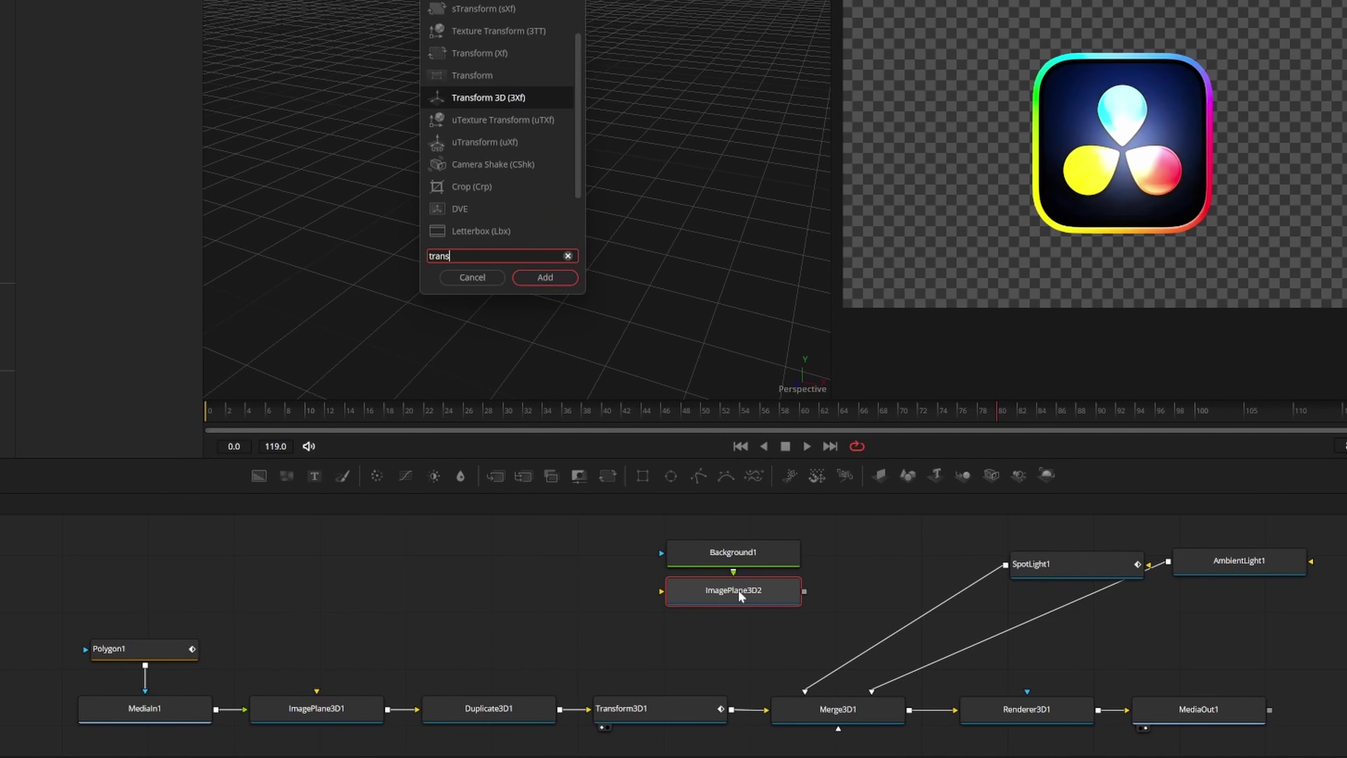
pyautogui.write('ns')
pyautogui.press('Return')
pyautogui.moveTo(866, 592); pyautogui.dragTo(698, 633)
pyautogui.moveTo(787, 588); pyautogui.dragTo(786, 700)
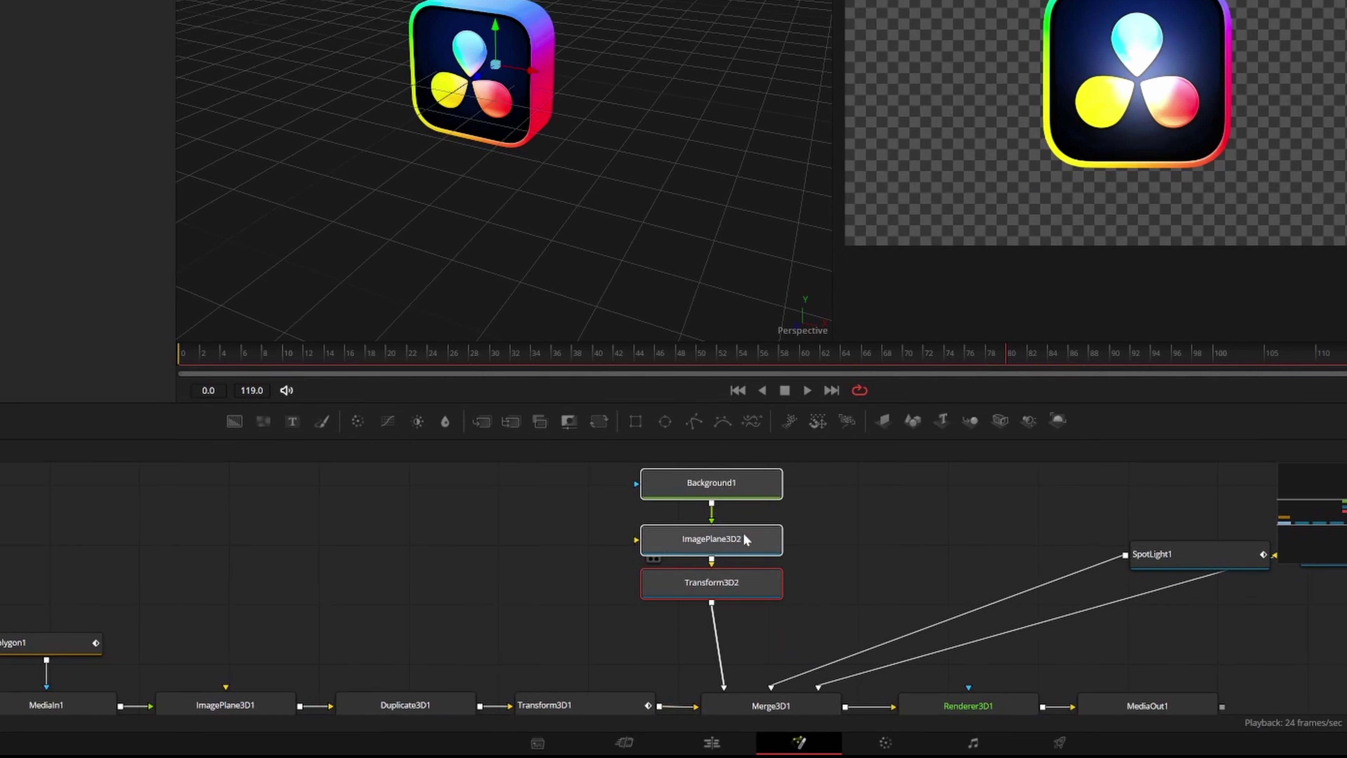
# - Set Background1's type to Four Corner
pyautogui.click(736, 494)
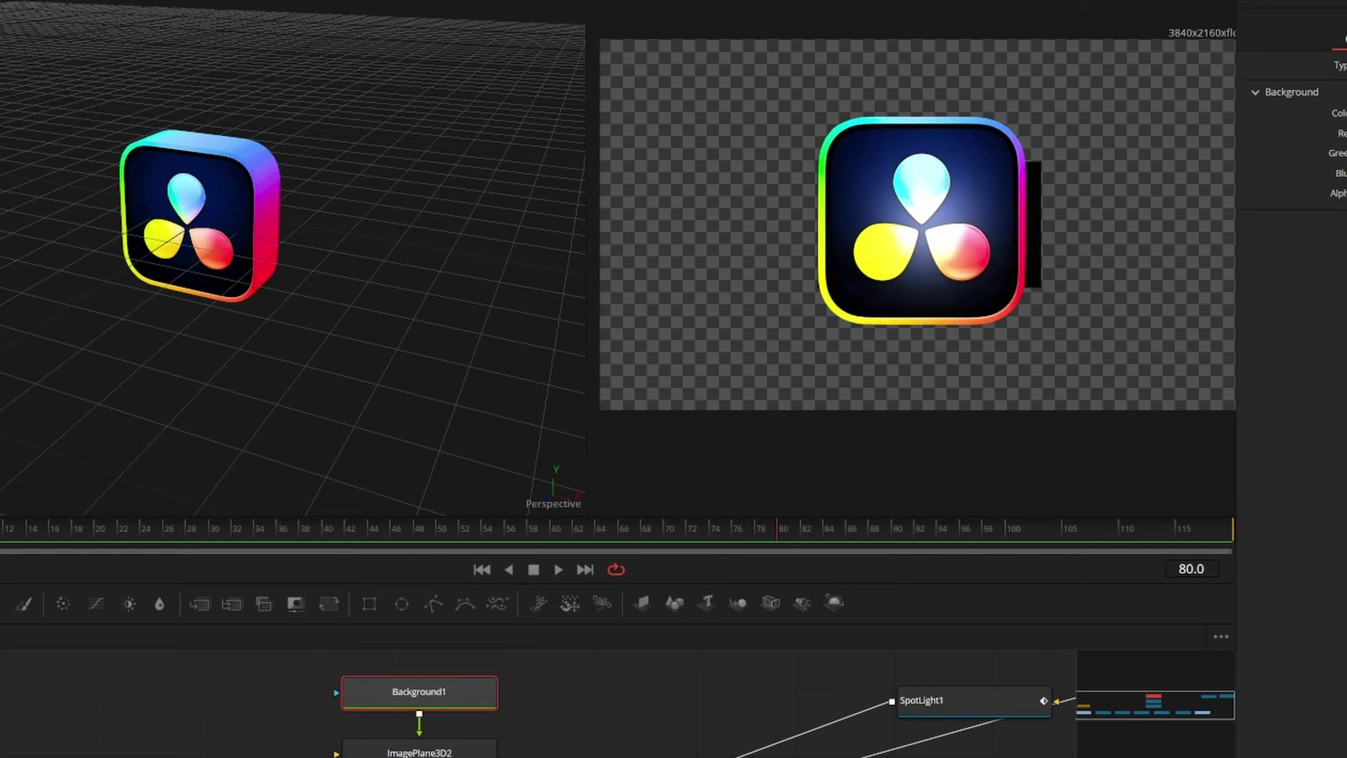
pyautogui.click(1158, 256)
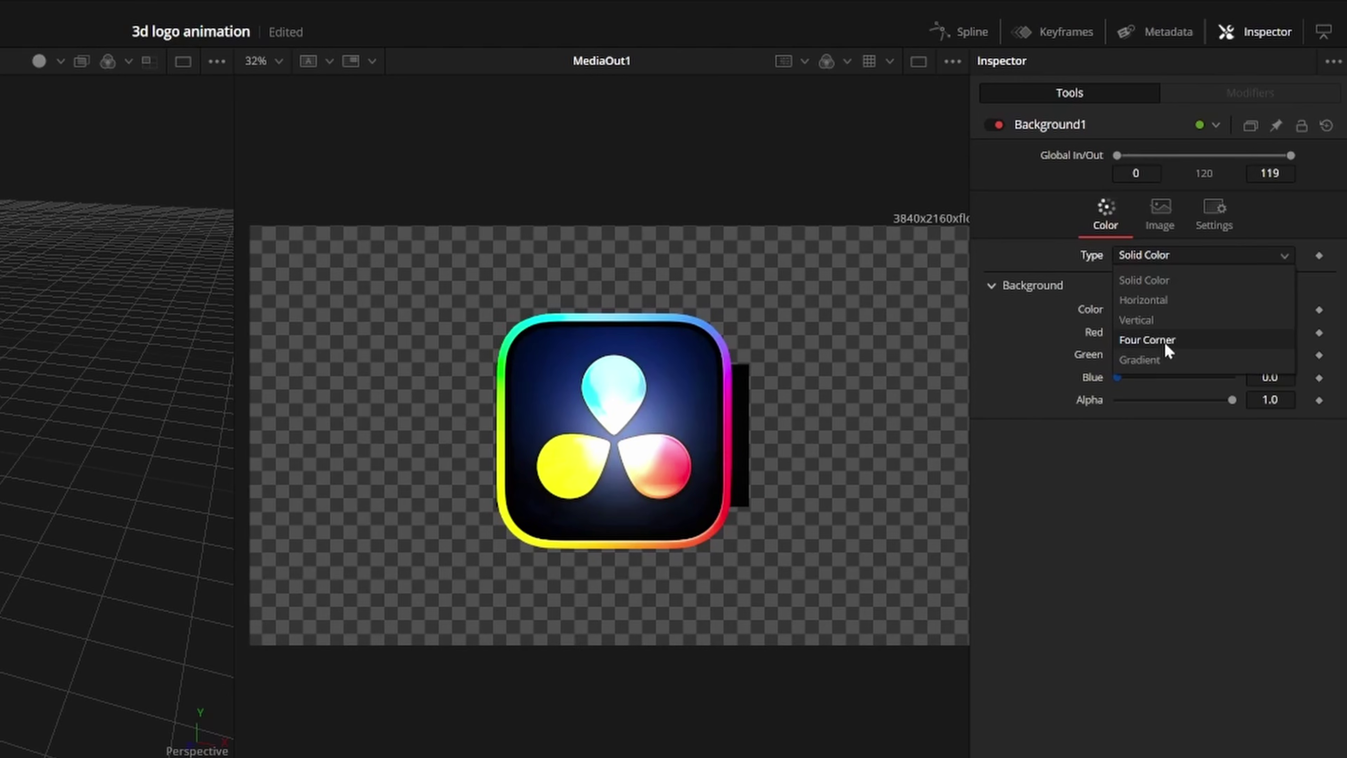
pyautogui.click(1164, 342)
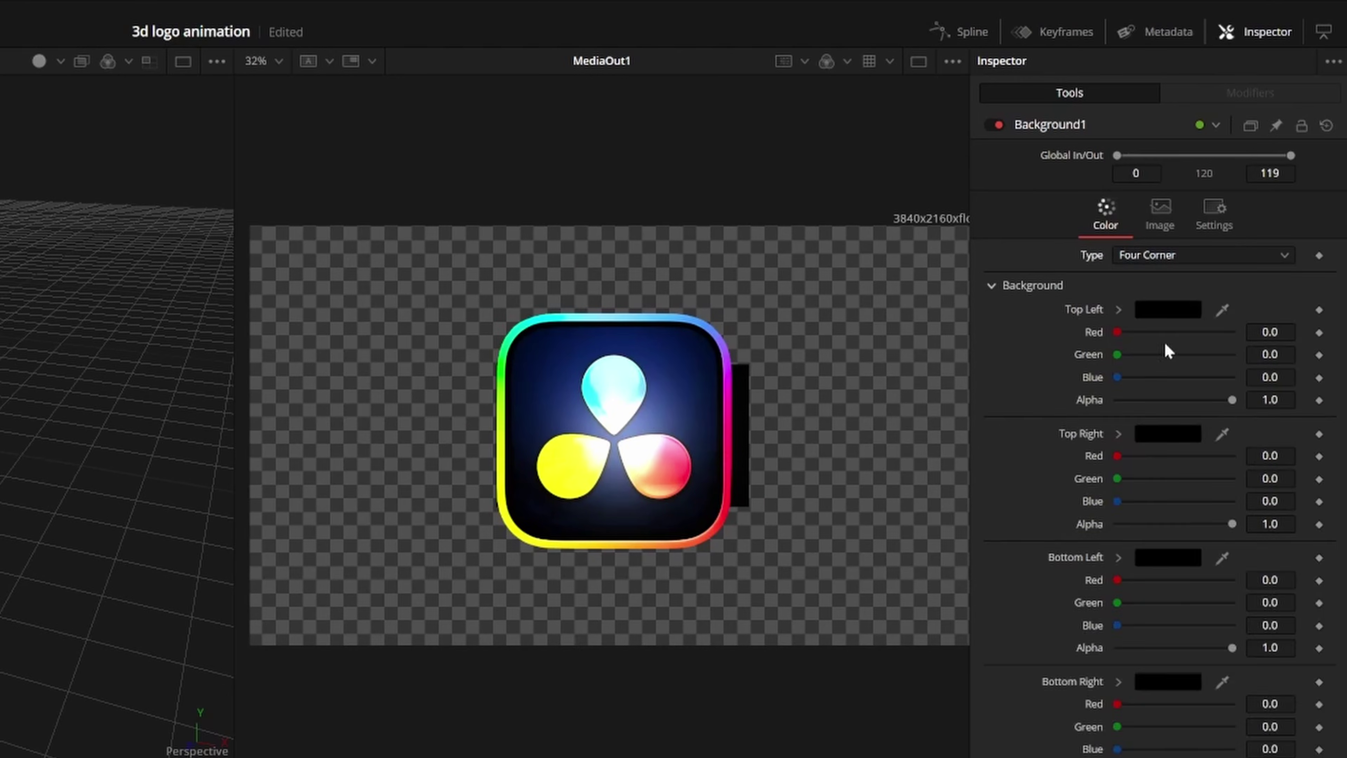
# - Scale the background plane's Transform3D to 15
pyautogui.click(681, 632)
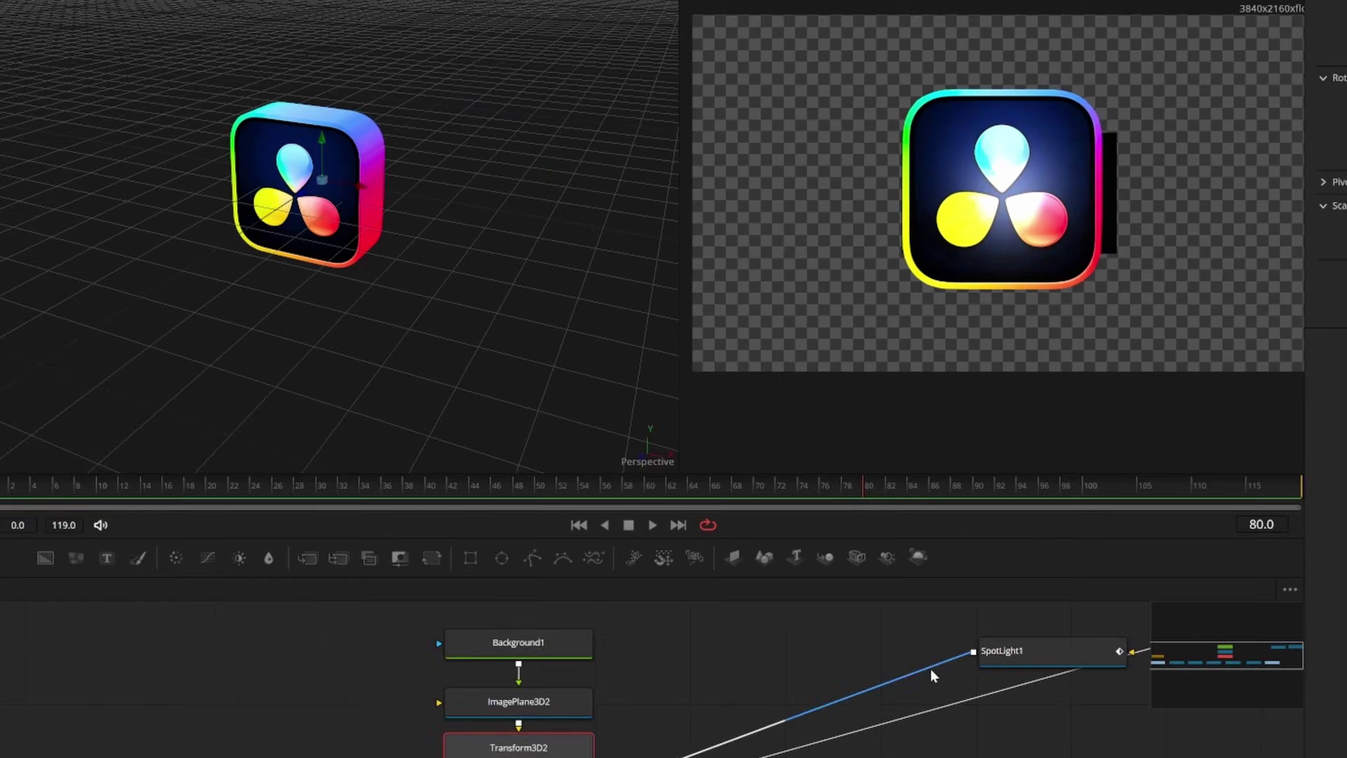
pyautogui.click(1282, 497)
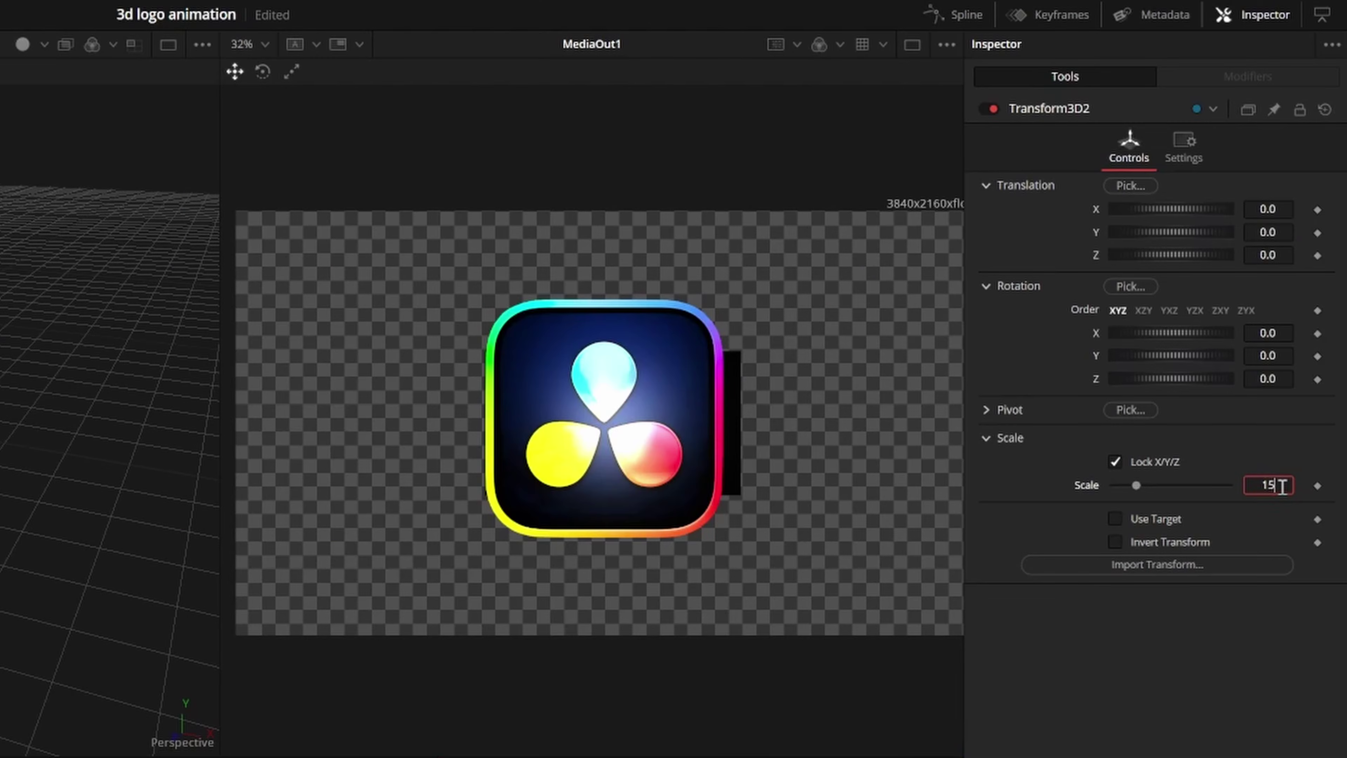
pyautogui.write('15')
pyautogui.press('Return')
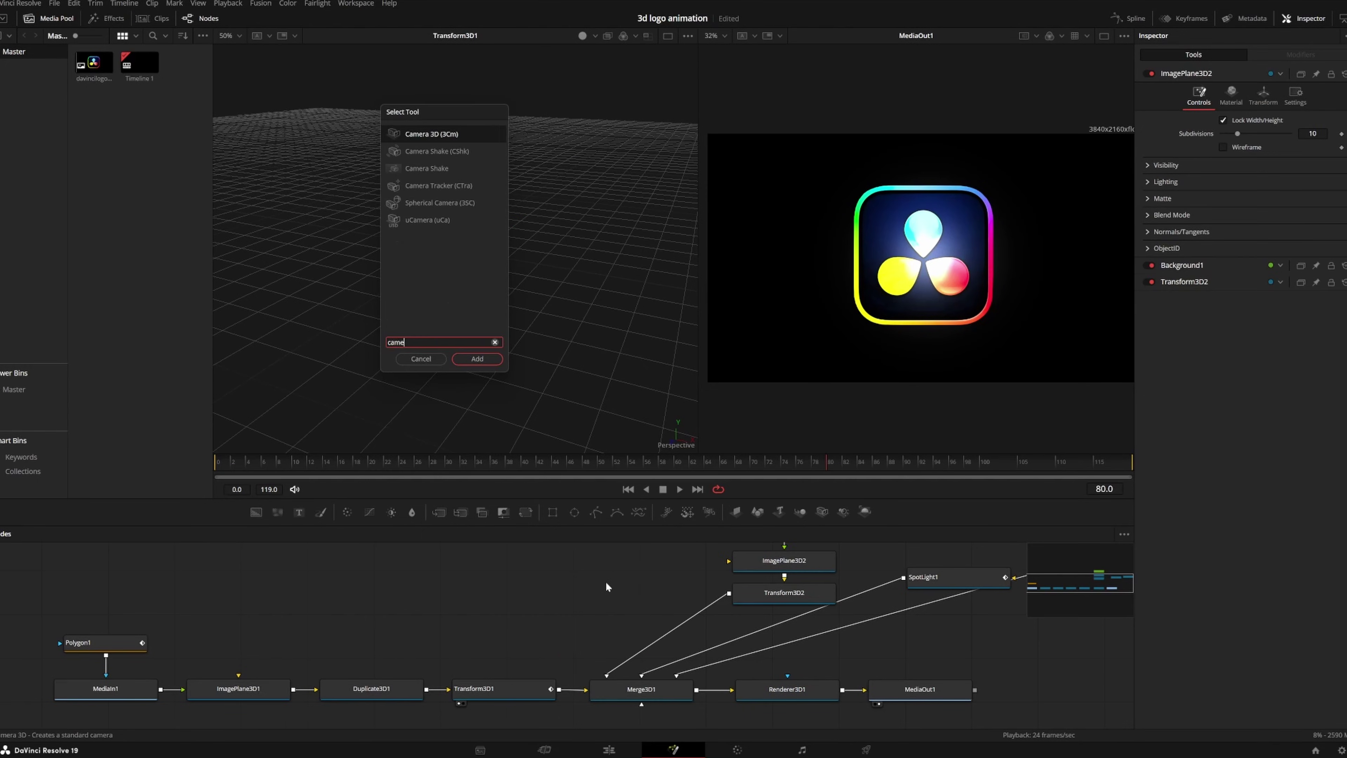
# - Add Camera3D1, keyframe its translation, reposition it, and adjust its Z position
pyautogui.press('Return')
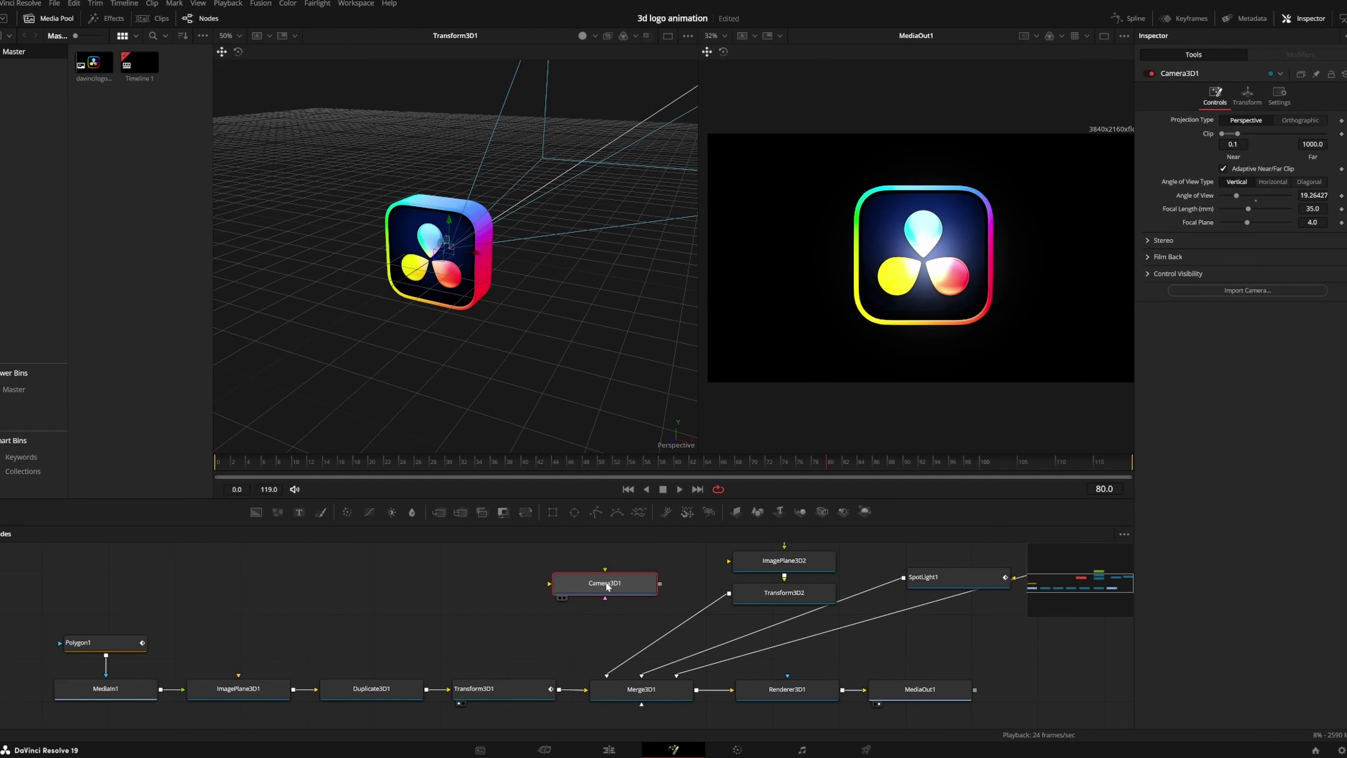
pyautogui.click(1246, 95)
pyautogui.click(1341, 131)
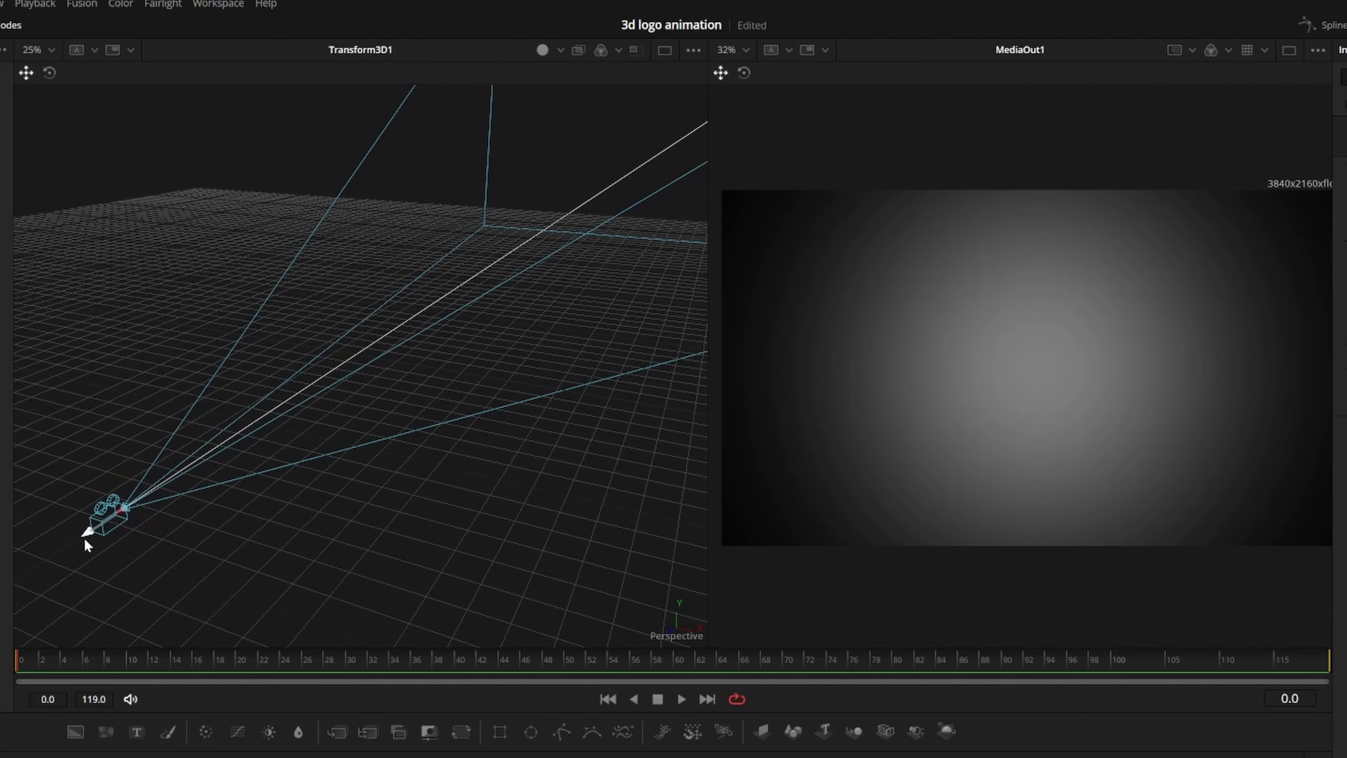
pyautogui.moveTo(83, 536); pyautogui.dragTo(40, 571)
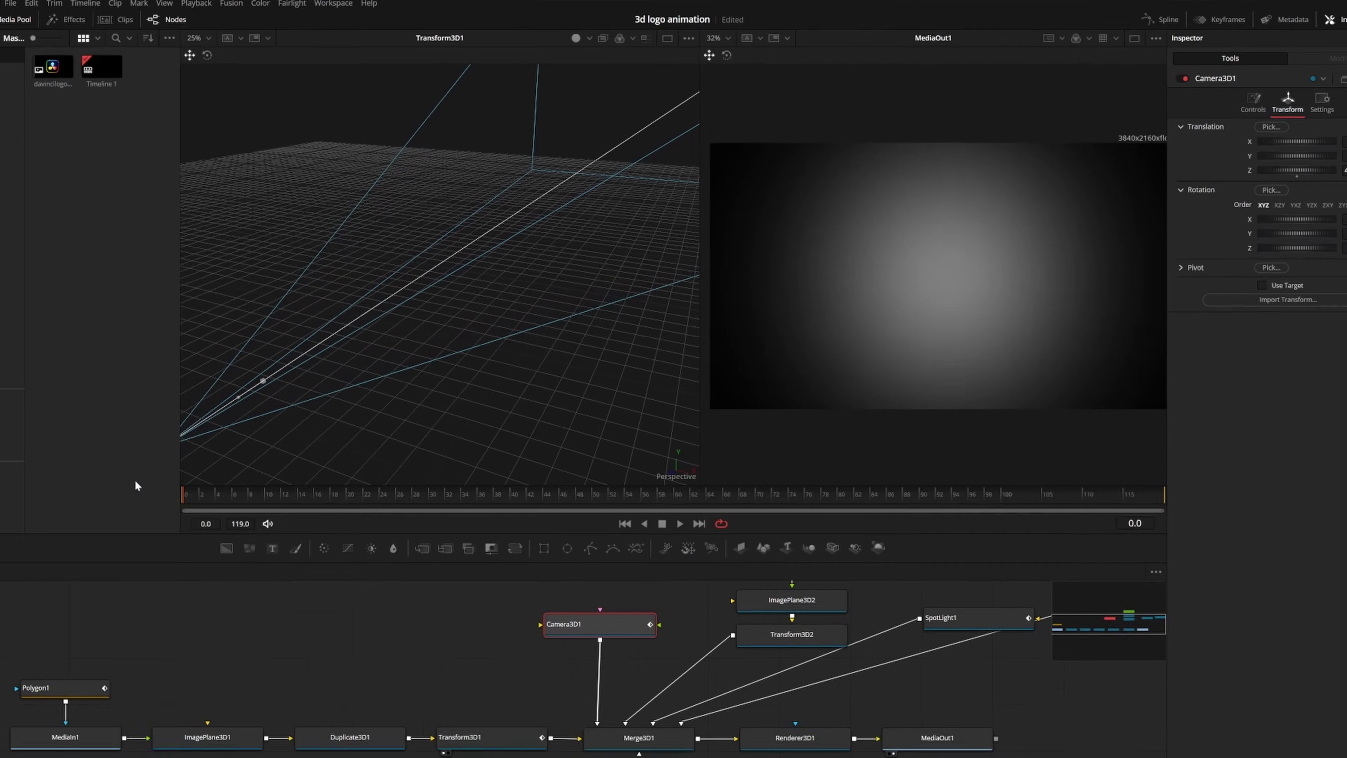
pyautogui.moveTo(334, 497); pyautogui.dragTo(427, 508)
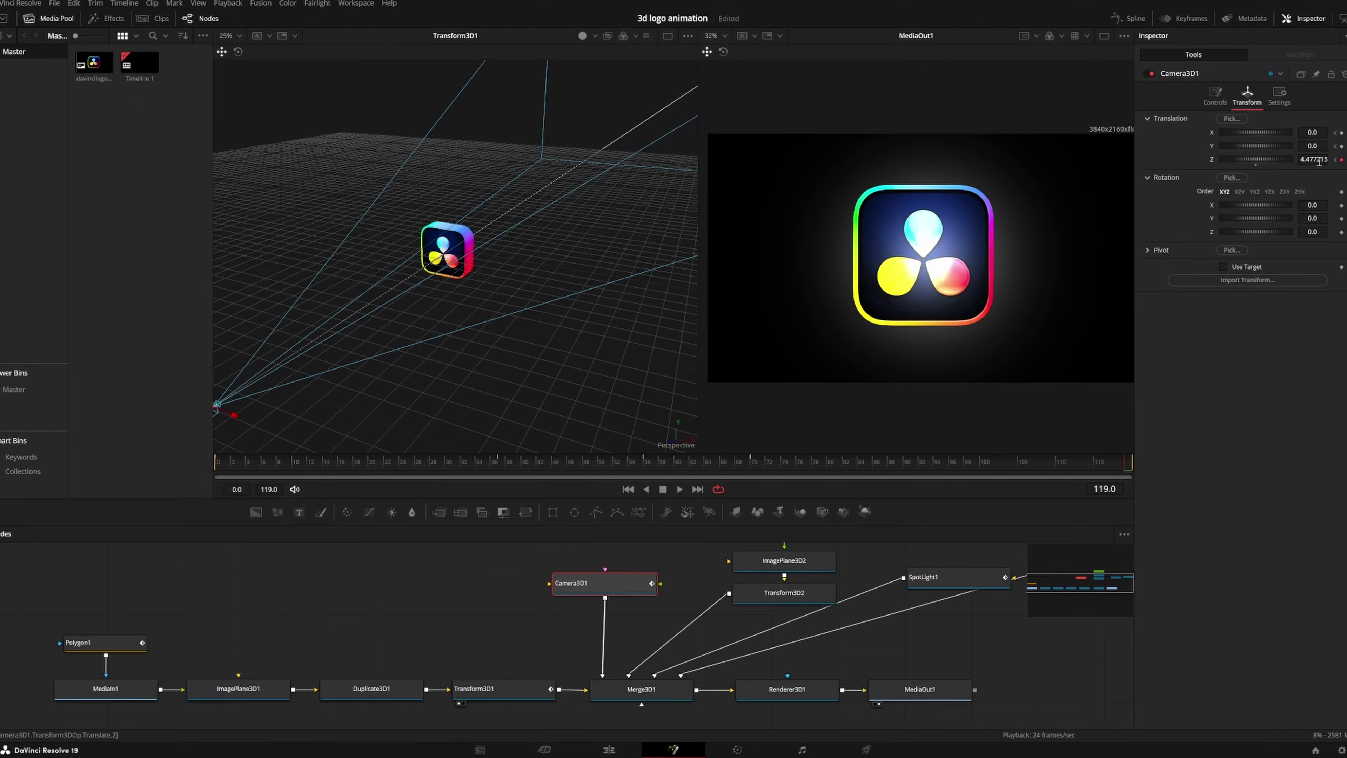
pyautogui.click(1318, 159)
# - In the Spline editor, isolate the camera's Z Offset curve and smooth its keyframes
pyautogui.click(1128, 17)
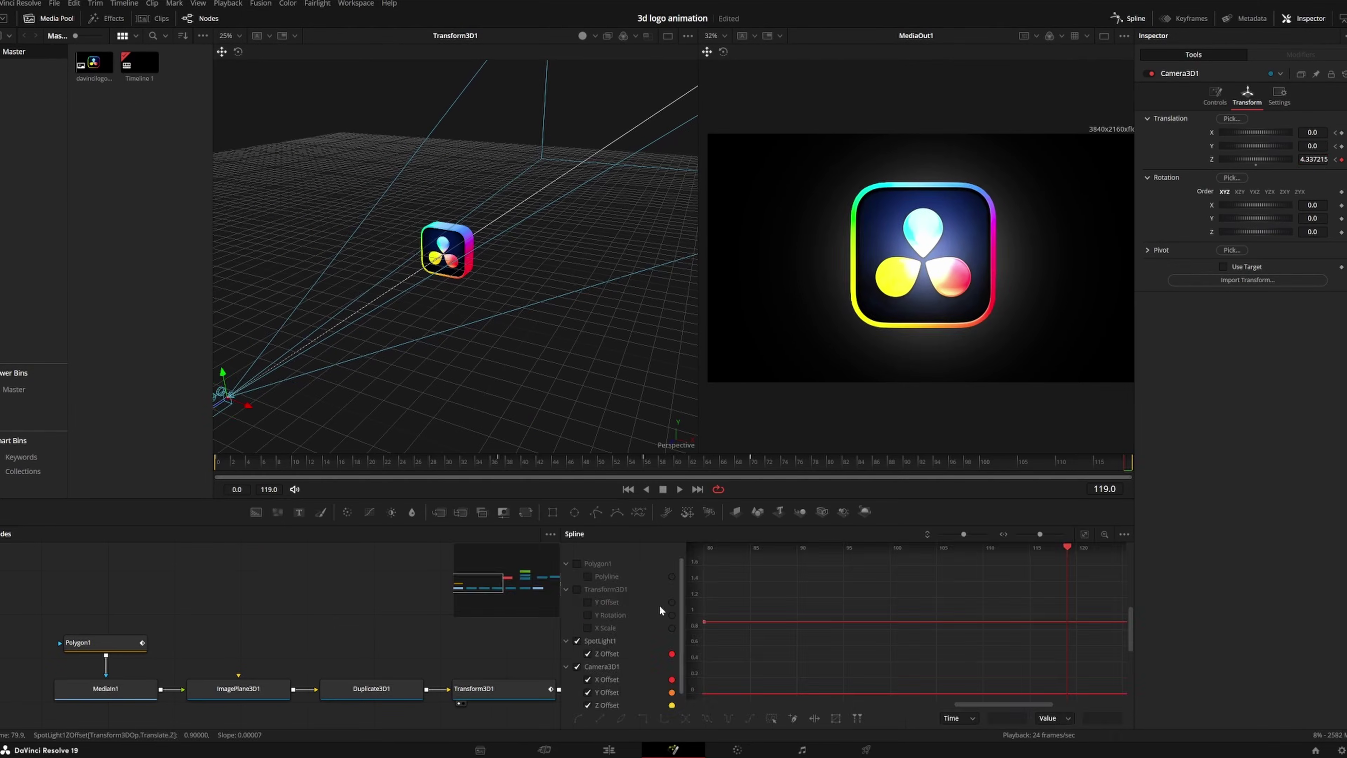
pyautogui.scroll(-1, 401, 537)
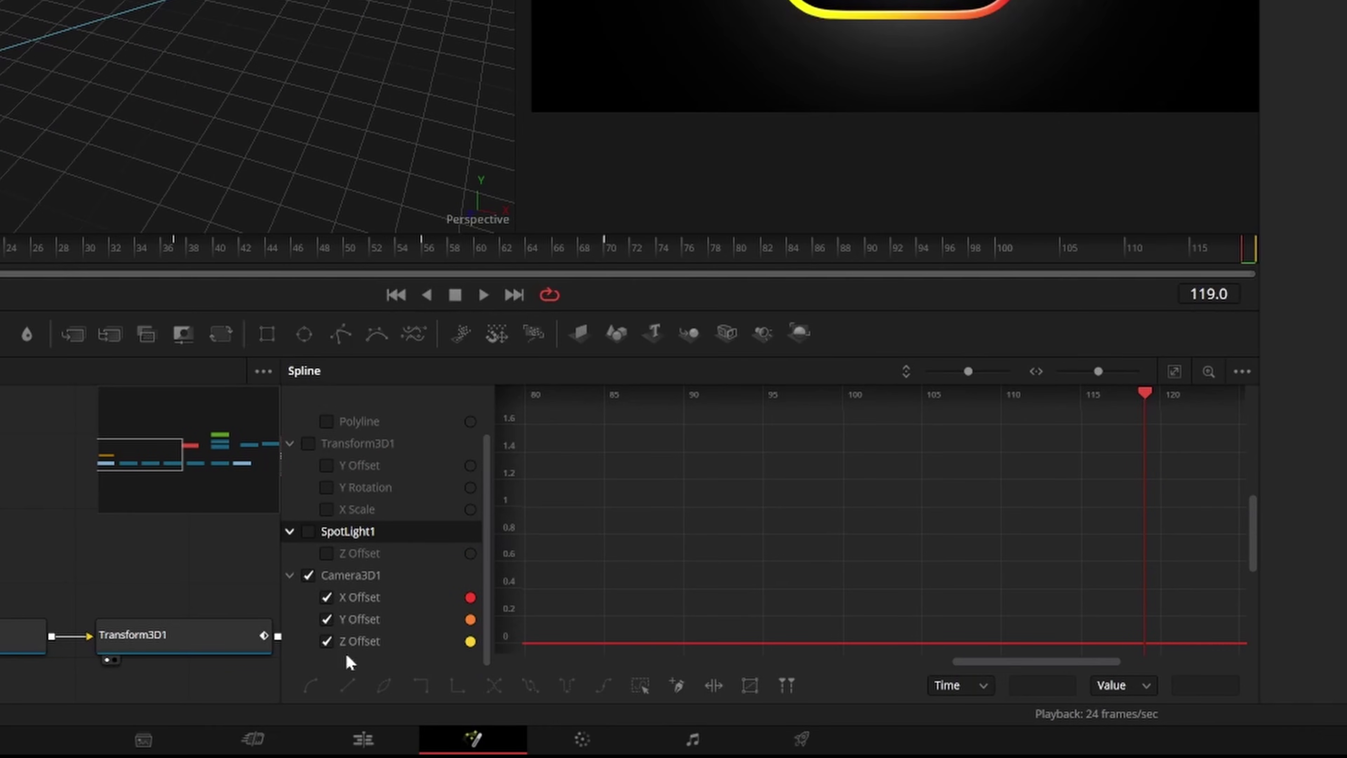
pyautogui.click(356, 641)
pyautogui.hotkey('shift', 's')
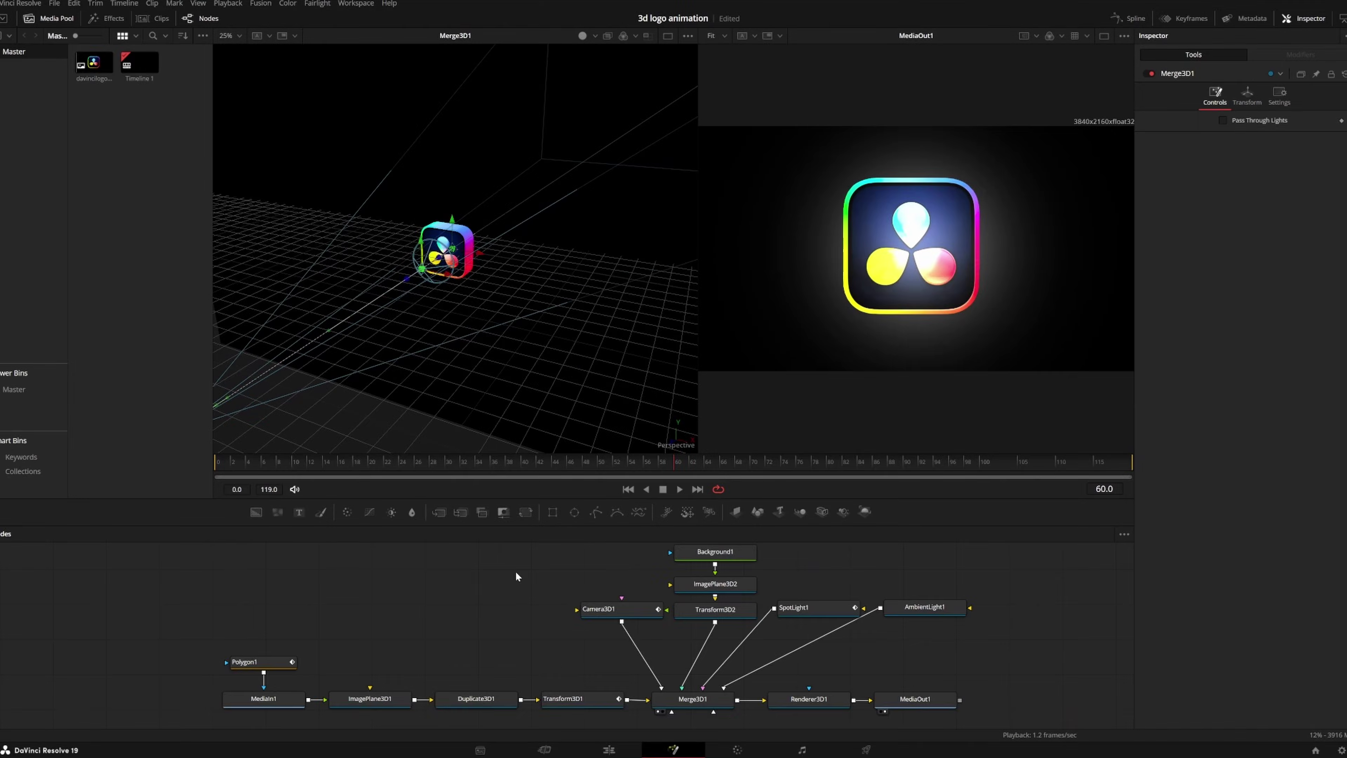
# - Add SpotLight2, connect it into Merge3D1, and move it toward the camera
pyautogui.hotkey('shift', 'space')
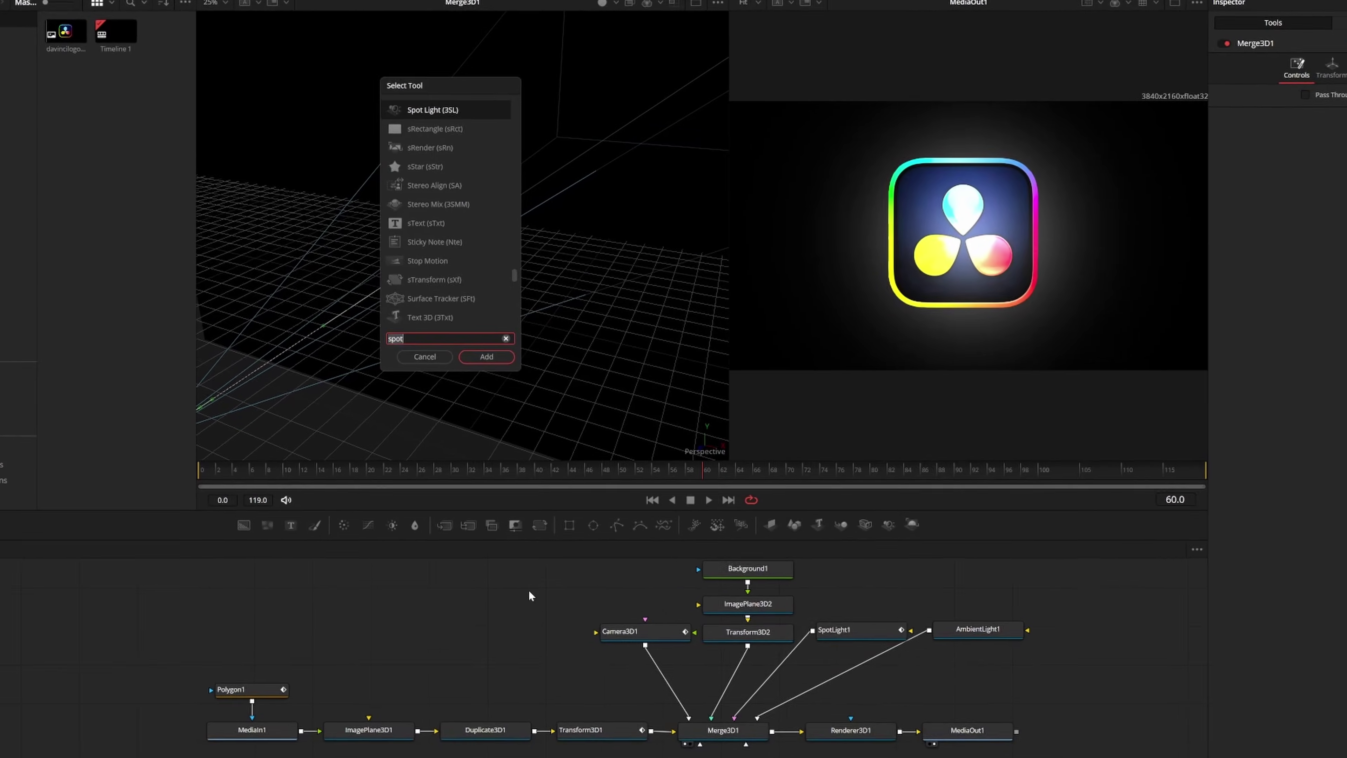
pyautogui.write('sp')
pyautogui.press('Return')
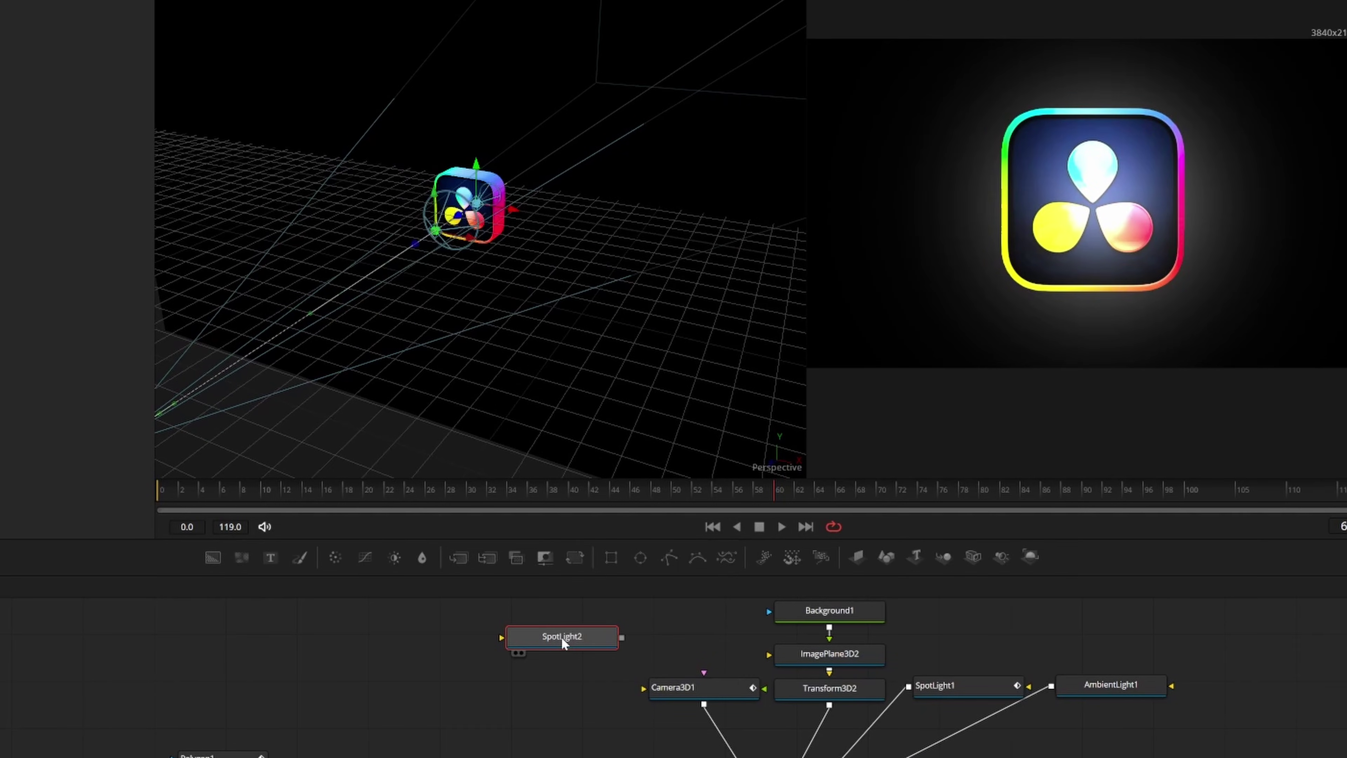
pyautogui.moveTo(622, 637); pyautogui.dragTo(786, 757)
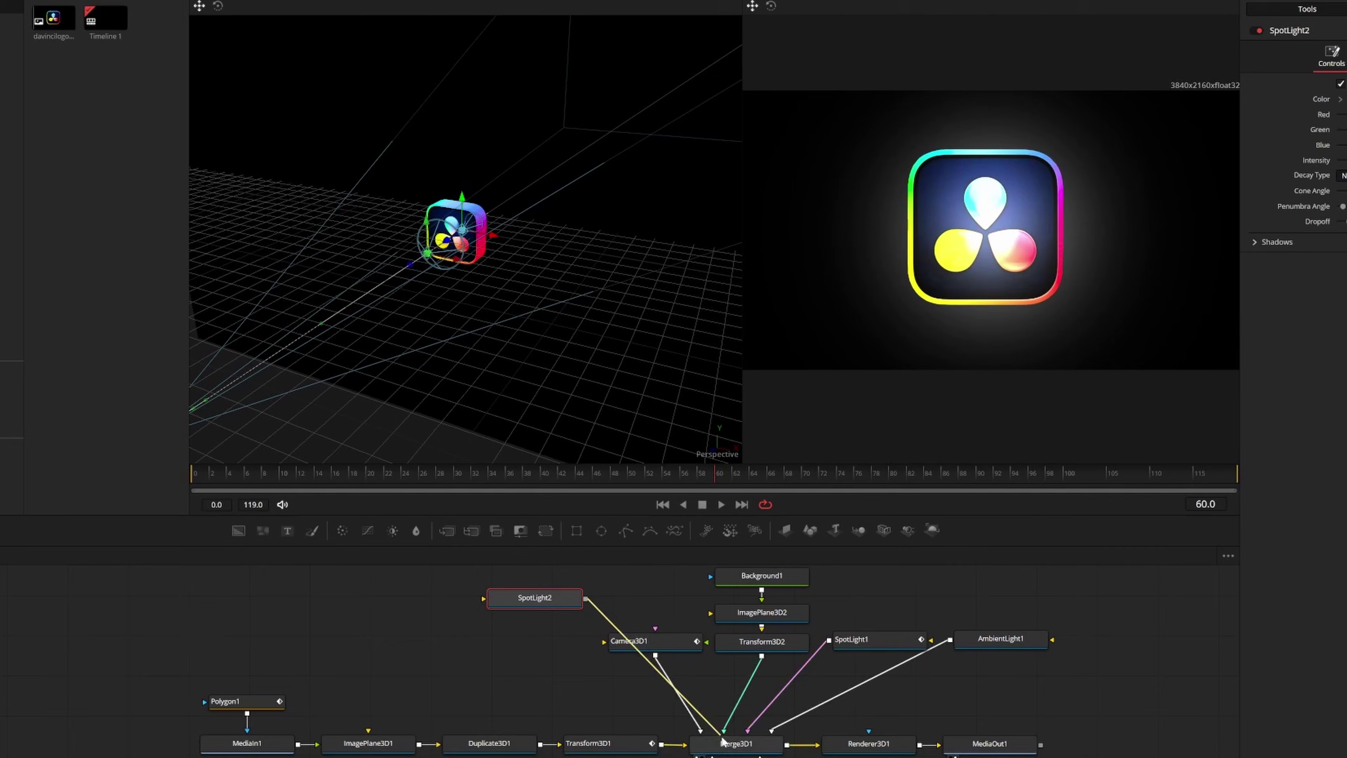
pyautogui.moveTo(454, 234); pyautogui.dragTo(339, 305)
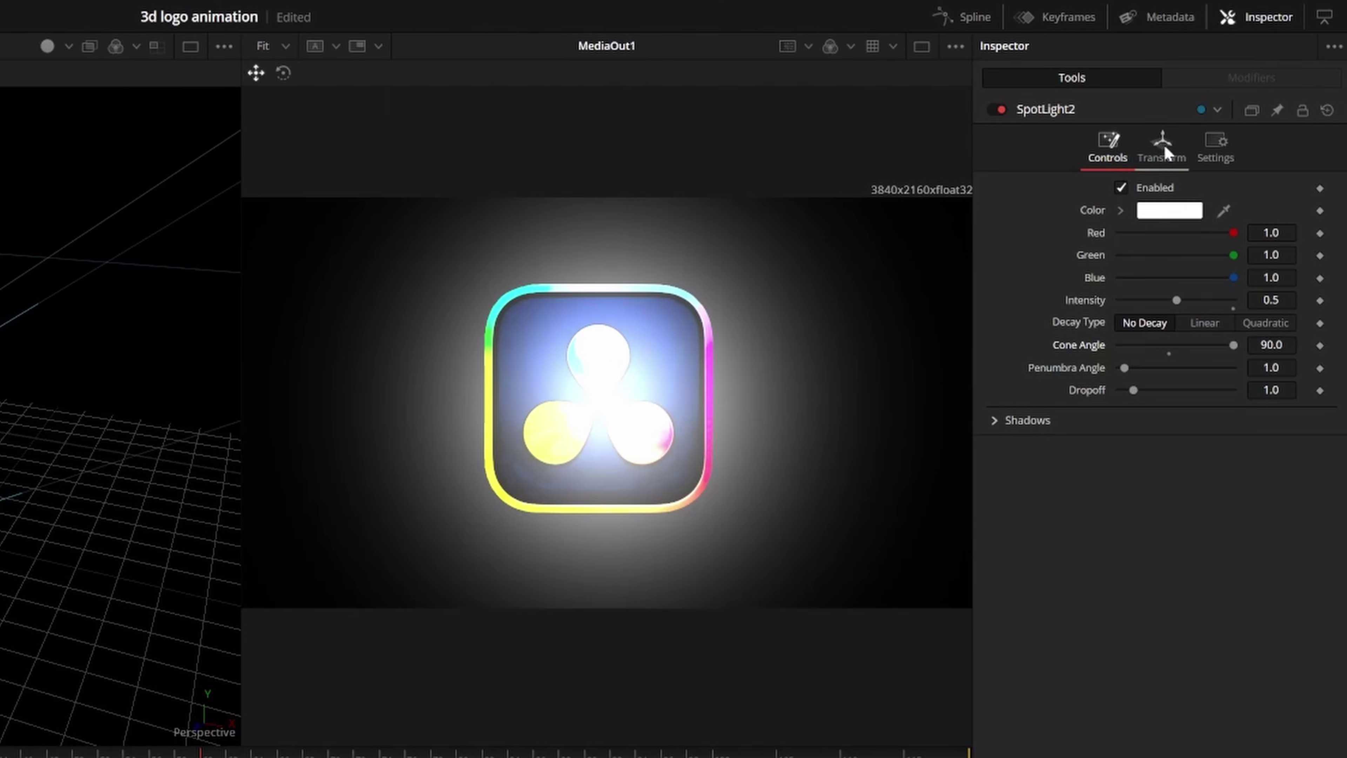
# - Keyframe SpotLight2's X translation at -6, sweep it to 6 later, and ease the curve
pyautogui.click(1161, 151)
pyautogui.click(1277, 206)
pyautogui.write('-6')
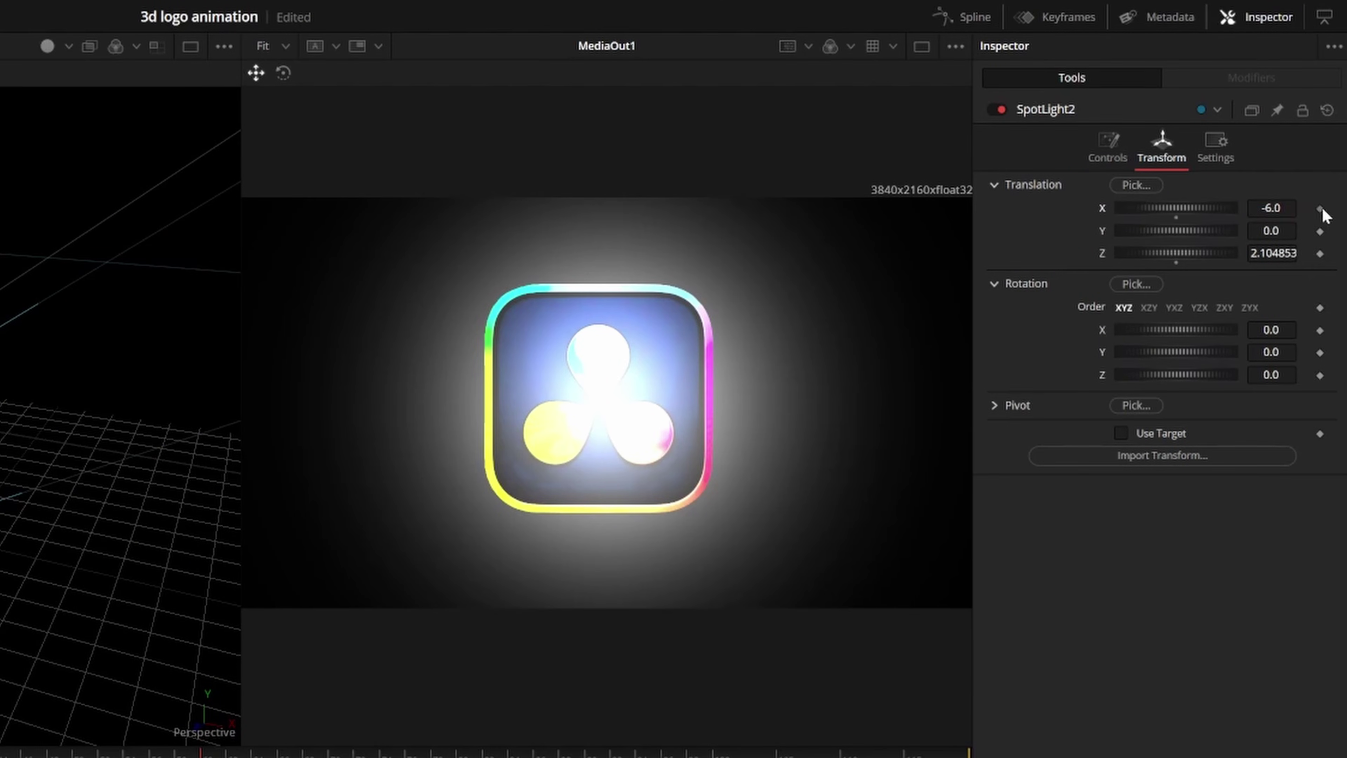
pyautogui.click(1320, 209)
pyautogui.press('space')
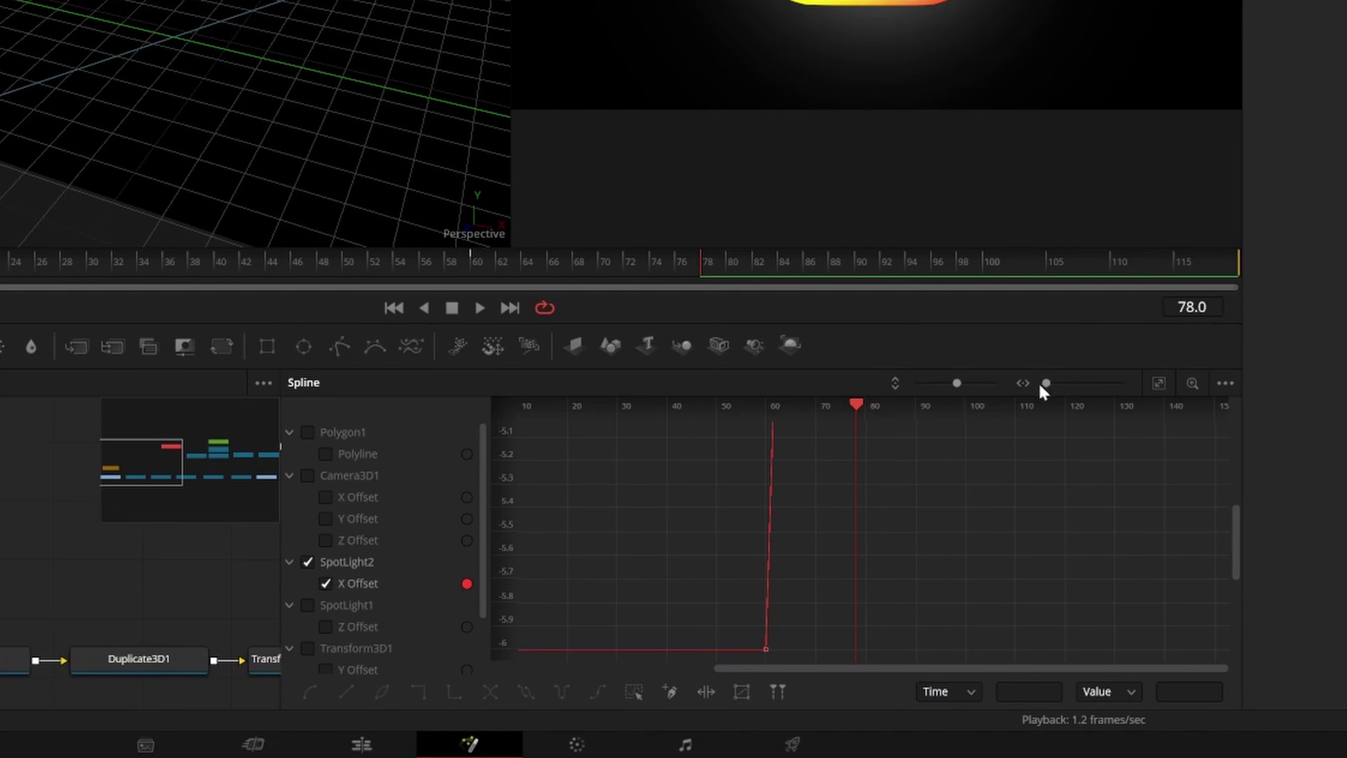
pyautogui.click(1160, 380)
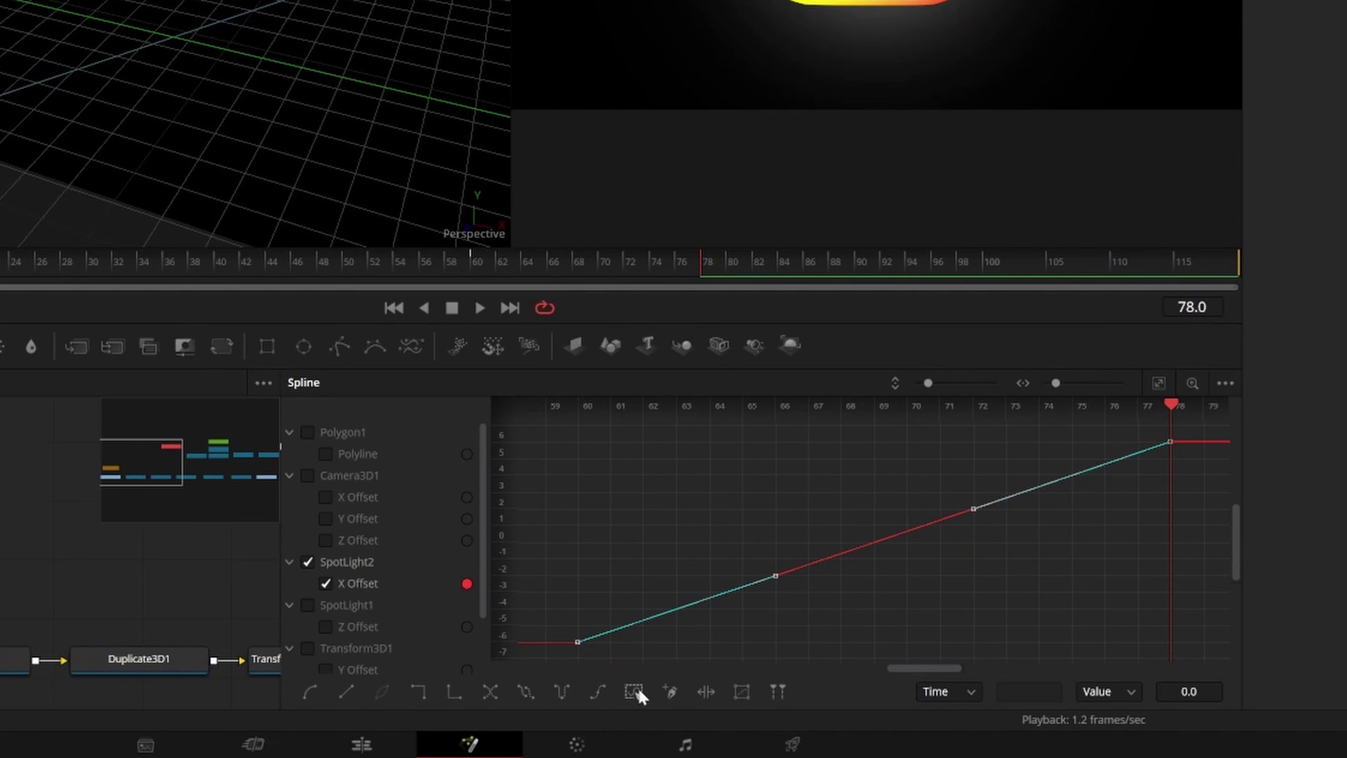
pyautogui.press('s')
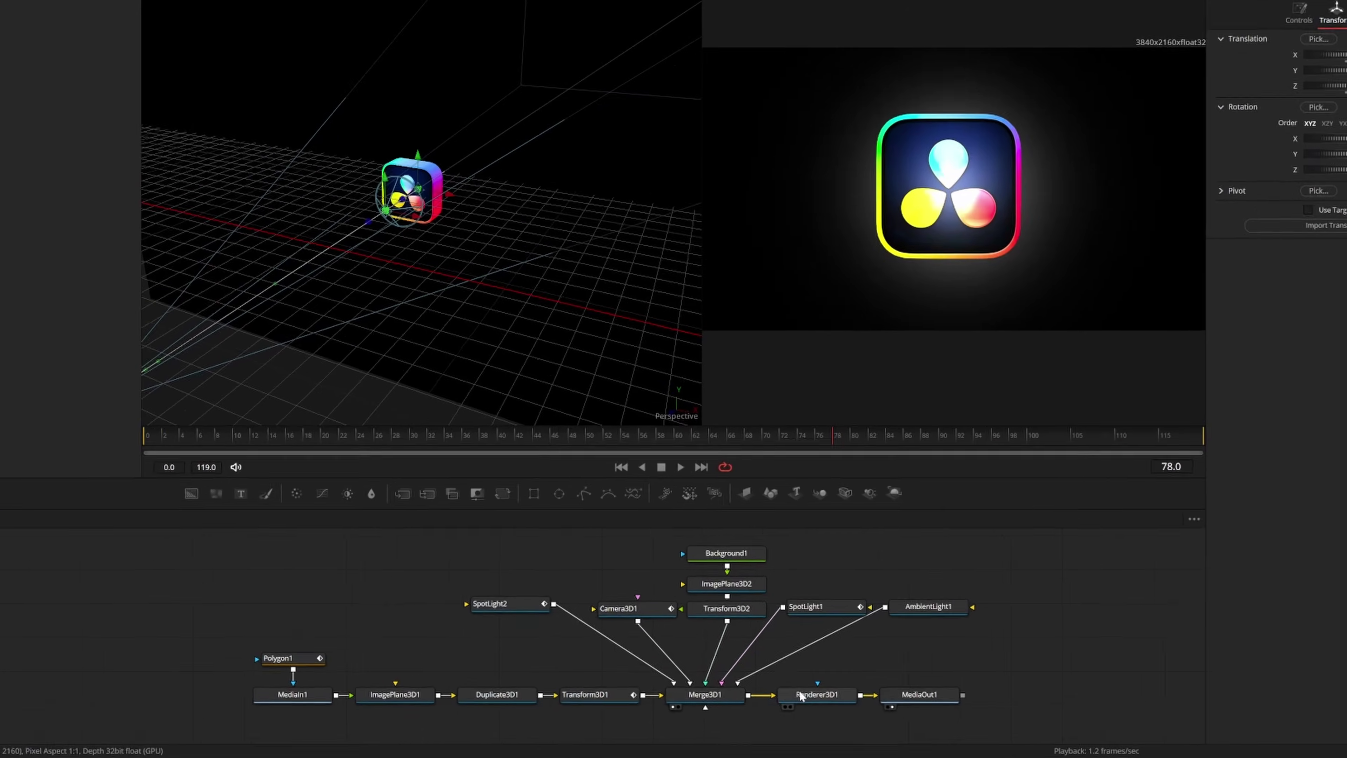
# - Tick Enable Accumulation Effects on Renderer3D1
pyautogui.click(816, 703)
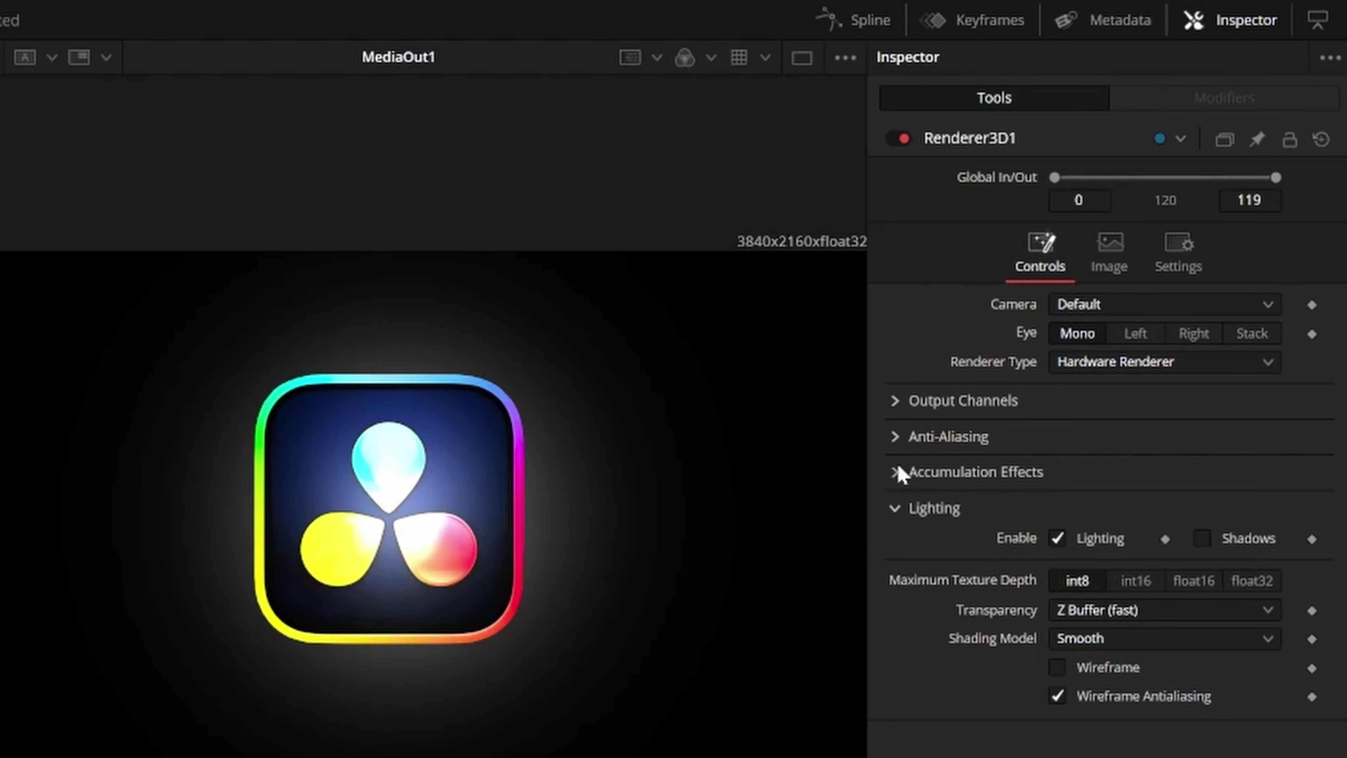
pyautogui.click(1282, 114)
pyautogui.click(1057, 501)
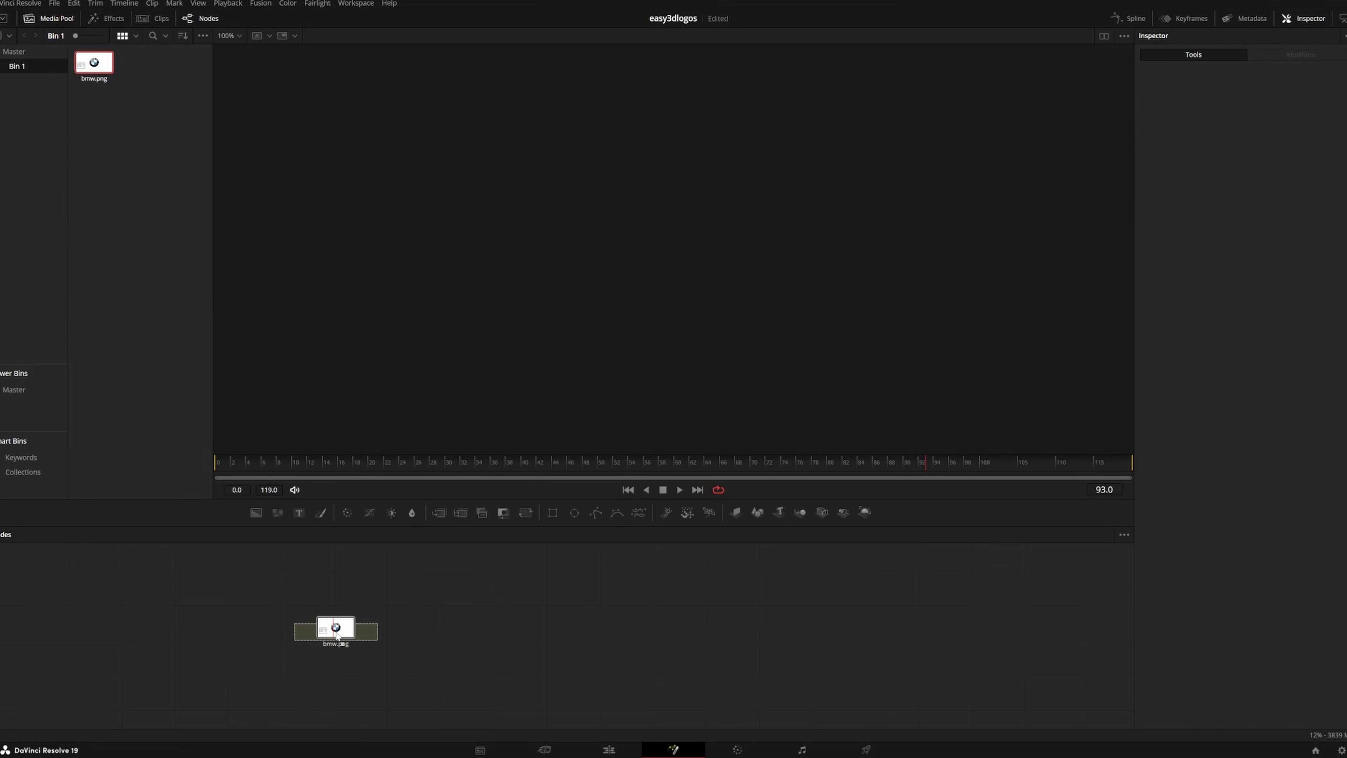
# - Bring bmw.png in as a MediaIn node and mask it with an ellipse
pyautogui.moveTo(338, 635); pyautogui.dragTo(338, 635)
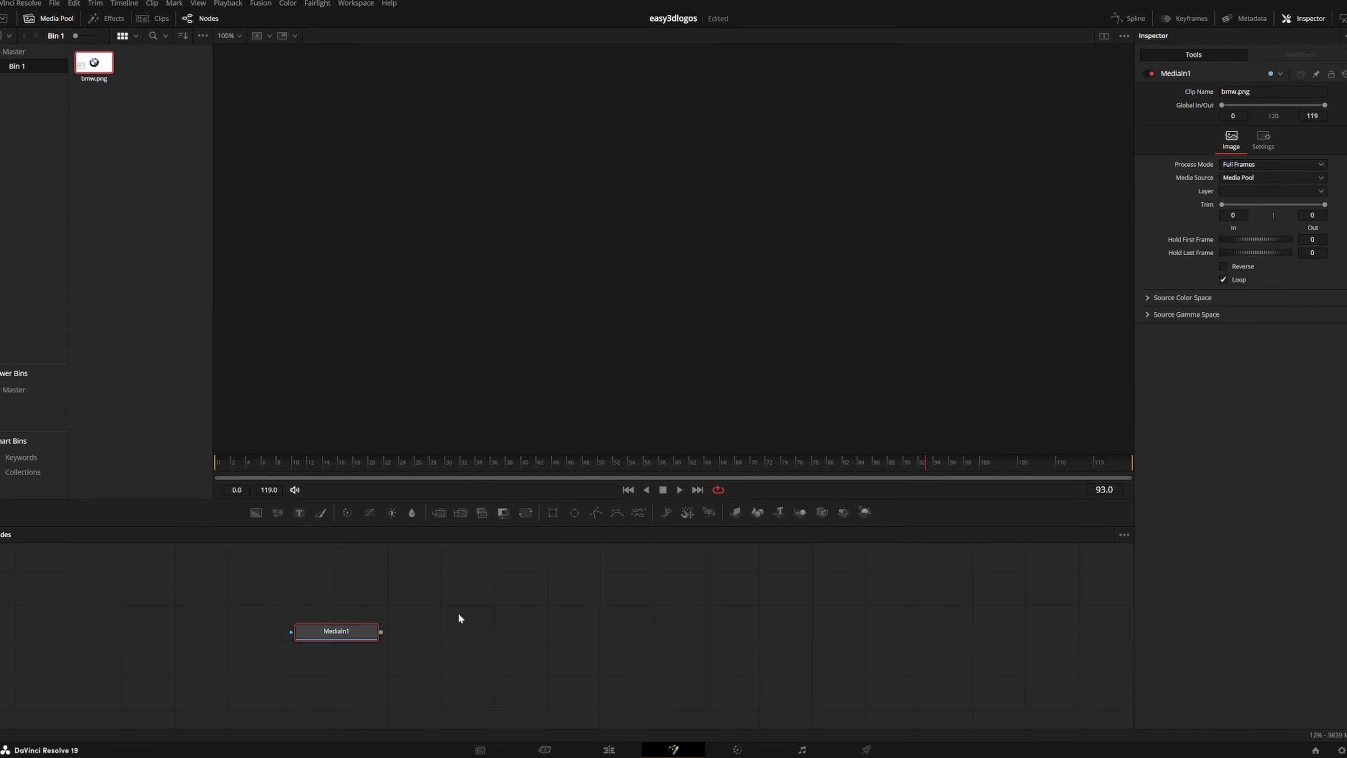
pyautogui.click(572, 512)
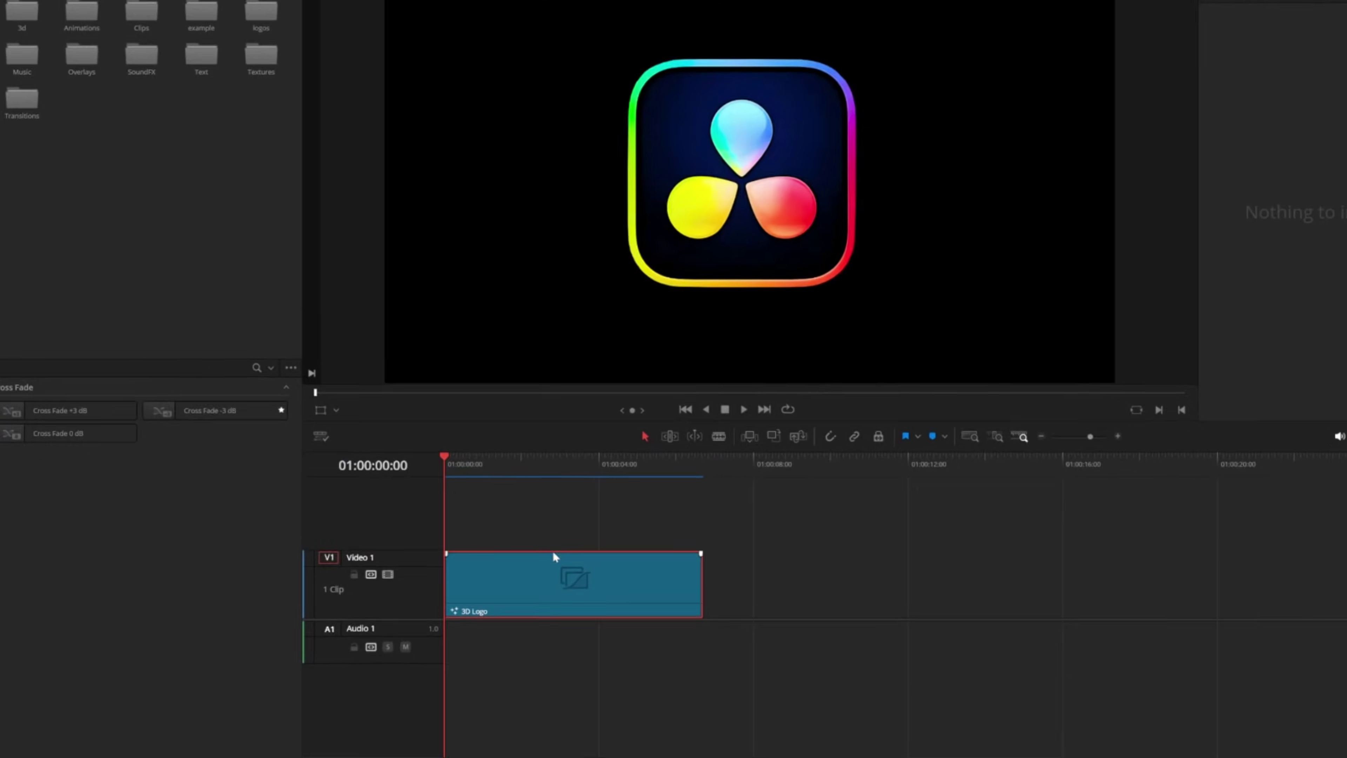
# - Save the 3D Logo clip to the Media Pool and time-stretch its keyframes longer in the Spline editor
pyautogui.moveTo(554, 574); pyautogui.dragTo(415, 356)
pyautogui.moveTo(588, 465); pyautogui.dragTo(438, 352)
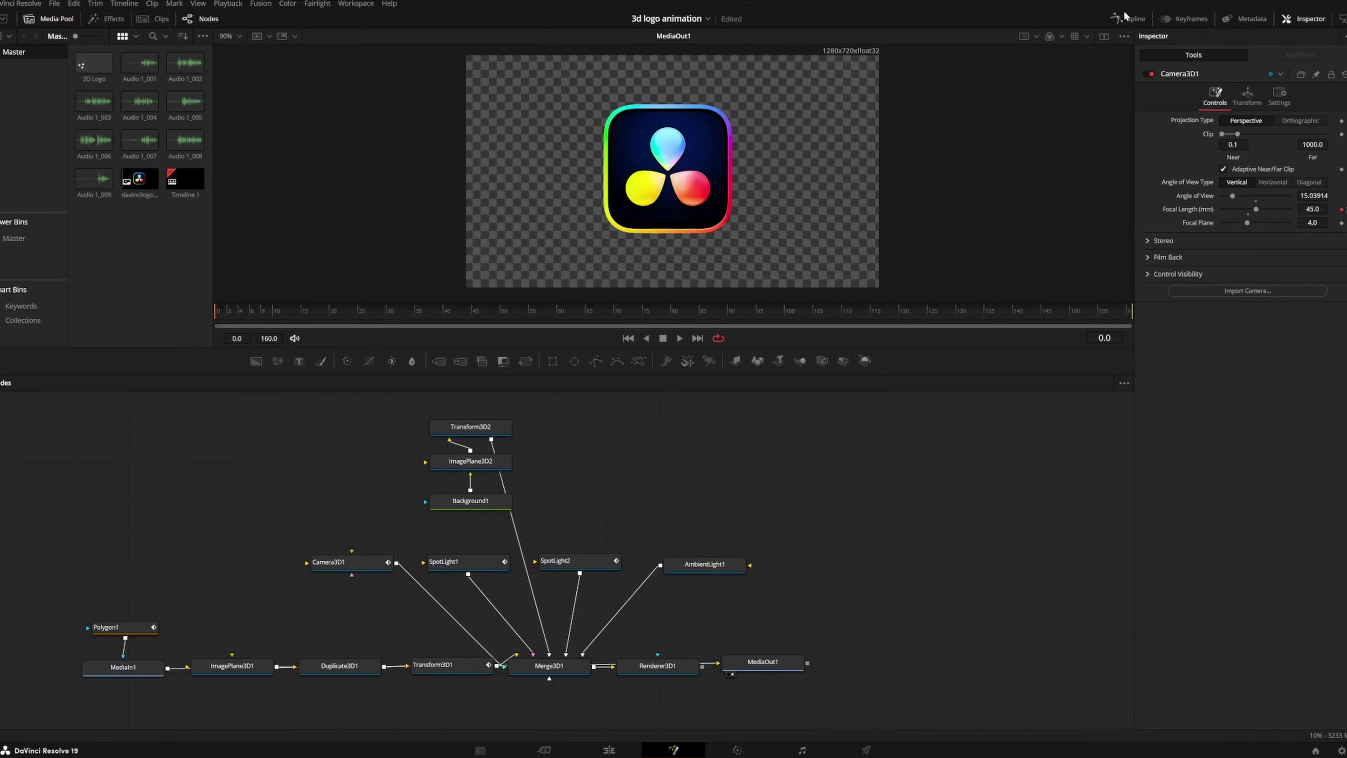
pyautogui.click(1124, 18)
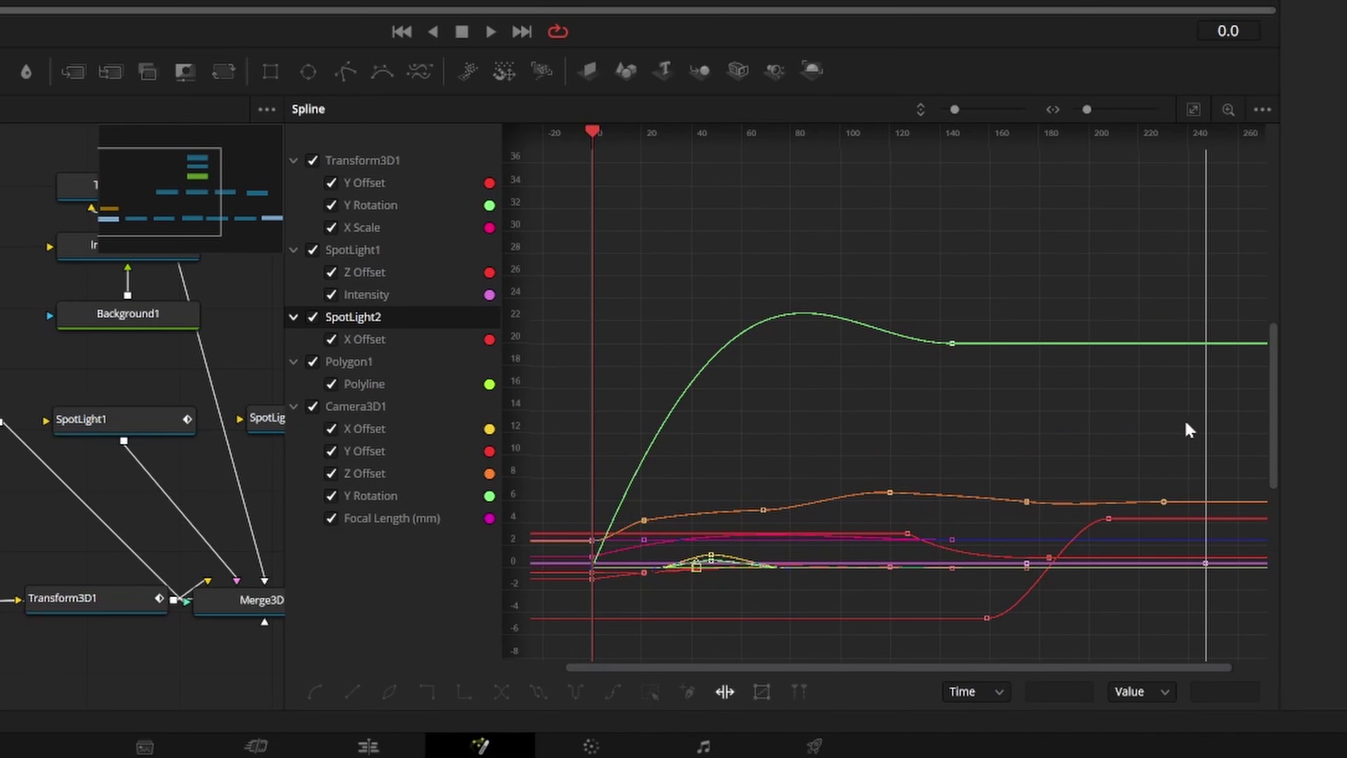
pyautogui.moveTo(1197, 412); pyautogui.dragTo(901, 418)
pyautogui.moveTo(1108, 413); pyautogui.dragTo(1329, 408)
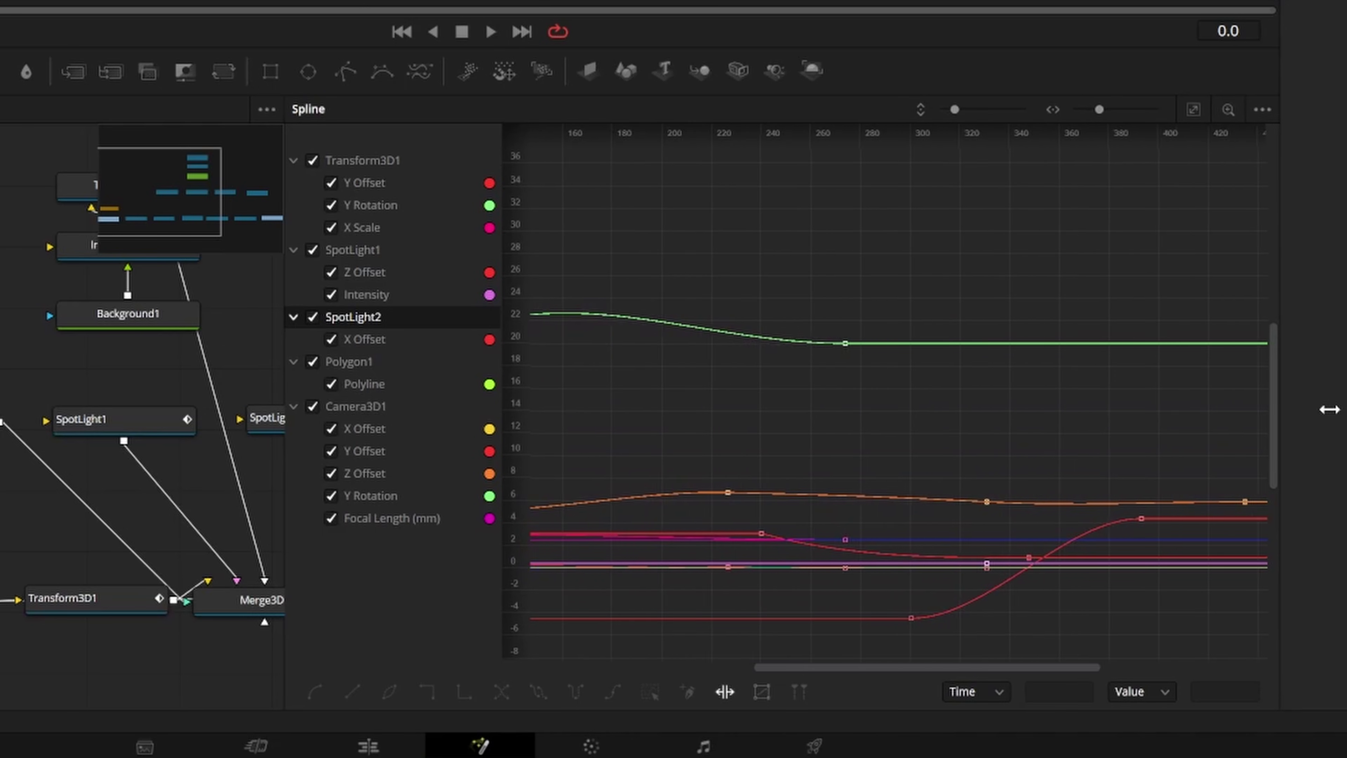